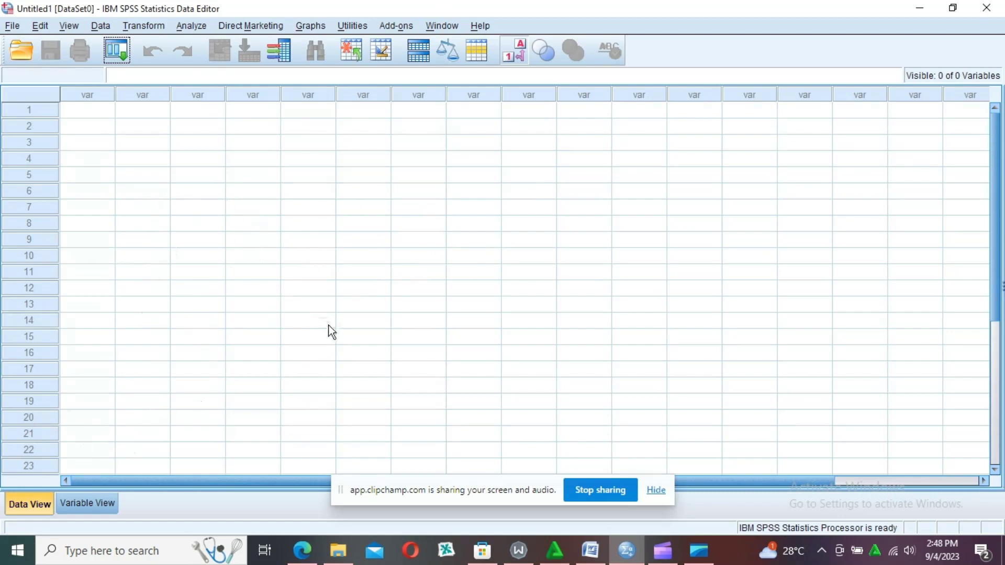
- Look over the empty Variable View and its attribute columns, and return to Data View
{"action": "left_click", "coordinate": [84, 503]}
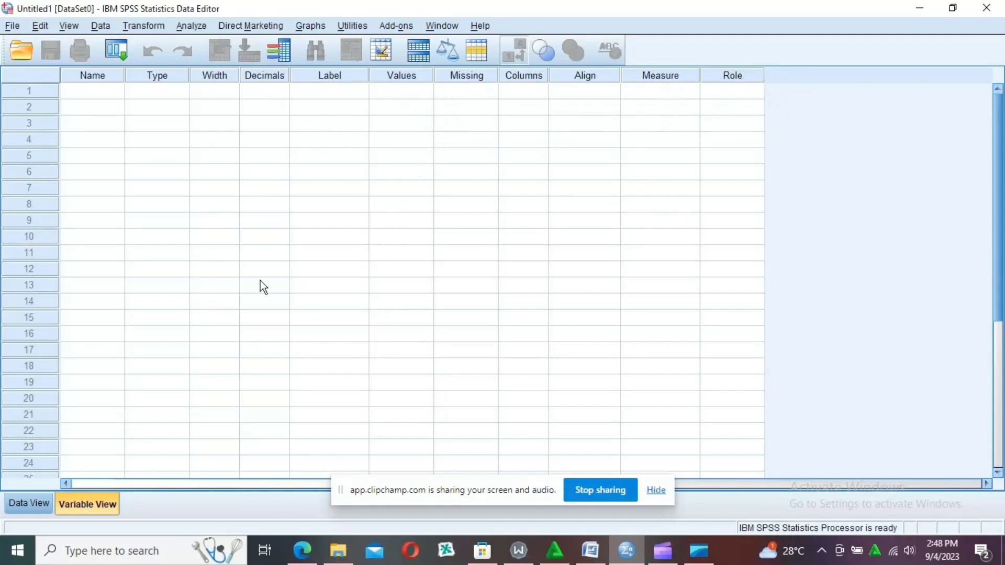
{"action": "left_click", "coordinate": [198, 308]}
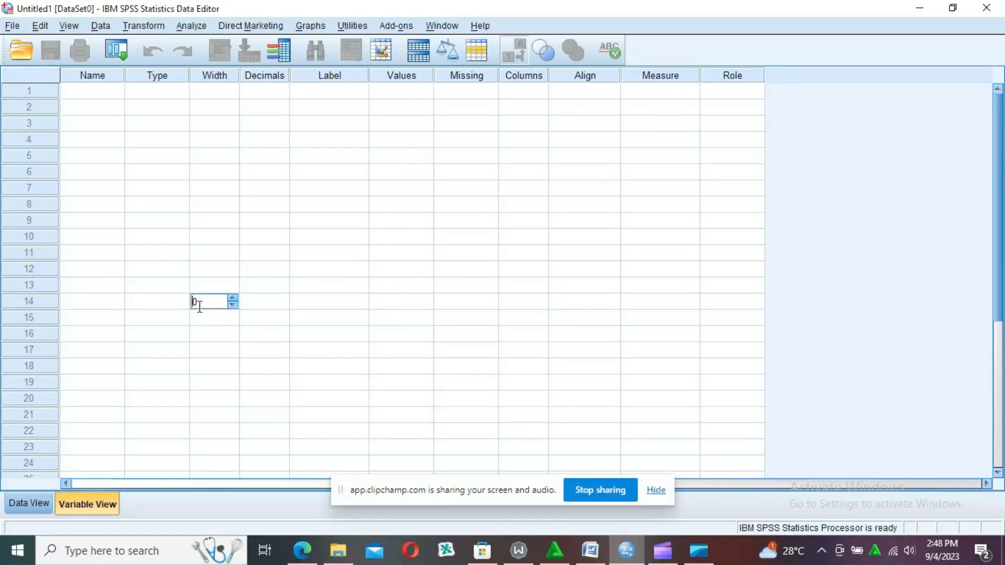
{"action": "left_click", "coordinate": [141, 334]}
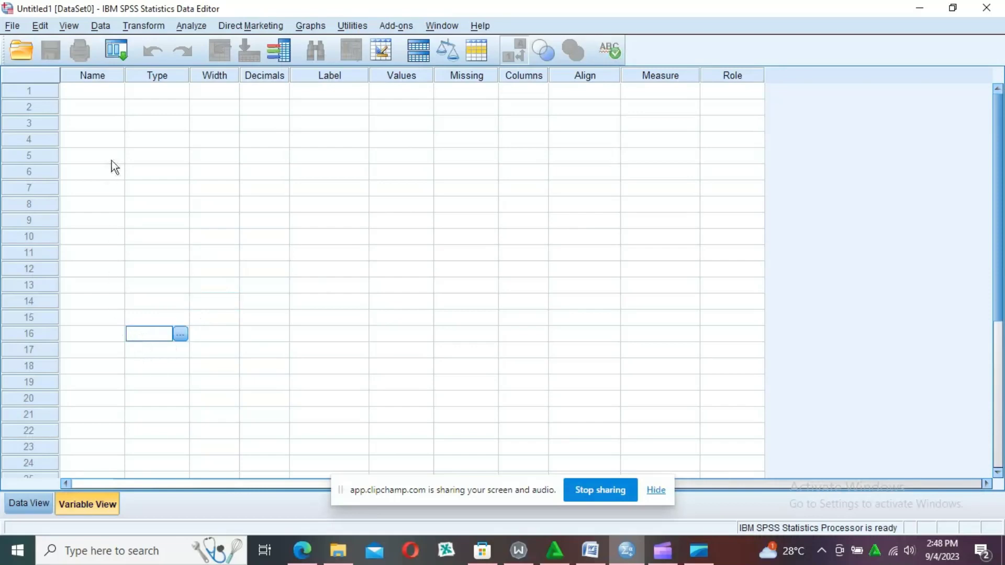
{"action": "left_click", "coordinate": [36, 501]}
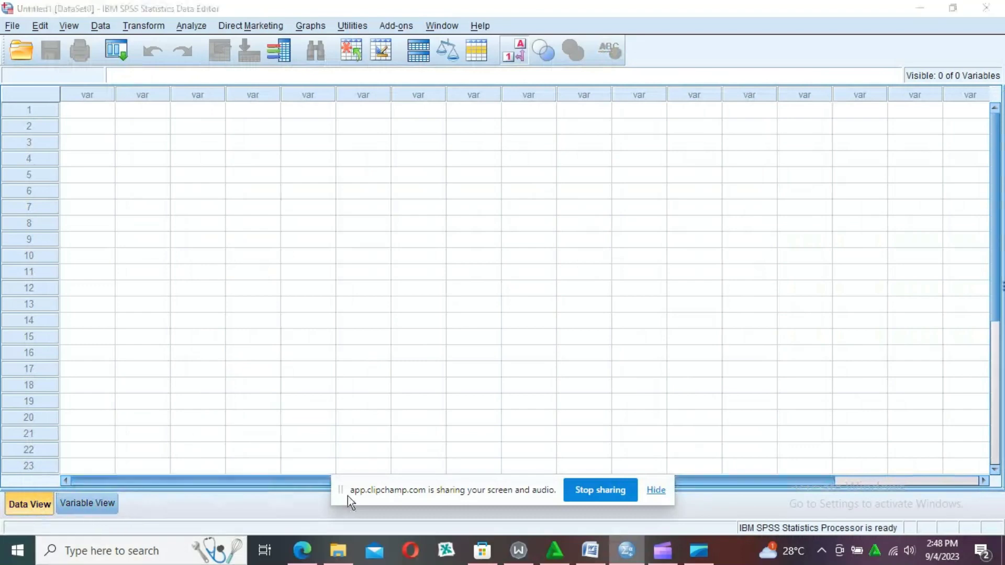
- Switch to the questionnaire document in Word and review its heading and introduction
{"action": "left_click", "coordinate": [597, 559]}
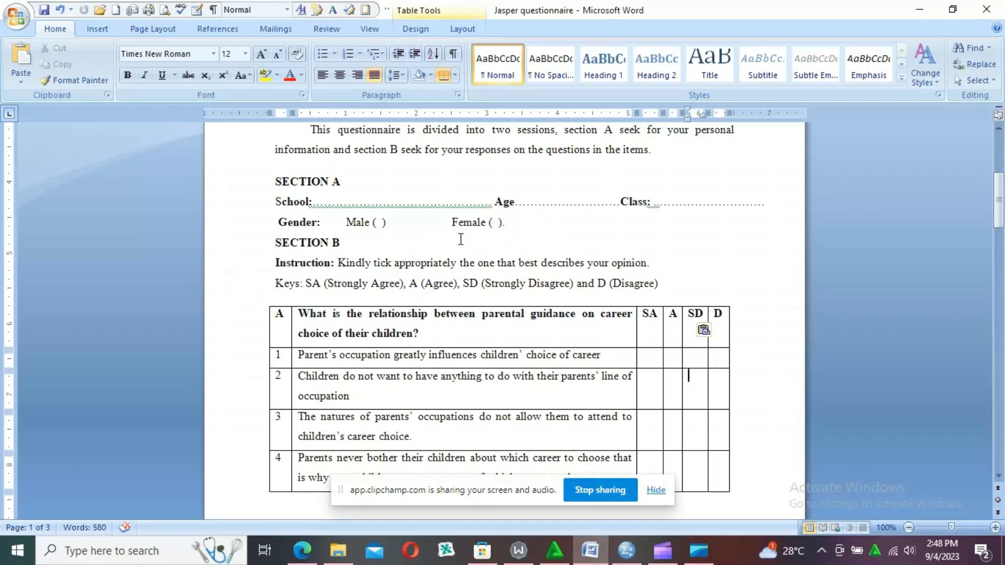
{"action": "key", "text": "Up"}
{"action": "key", "text": "Up"}
{"action": "key", "text": "Up"}
{"action": "key", "text": "Up"}
{"action": "key", "text": "Up"}
{"action": "key", "text": "Up"}
{"action": "key", "text": "Up"}
{"action": "key", "text": "Up"}
{"action": "key", "text": "Up"}
{"action": "key", "text": "Up"}
{"action": "key", "text": "Up"}
{"action": "key", "text": "Up"}
{"action": "key", "text": "Up"}
{"action": "key", "text": "Up"}
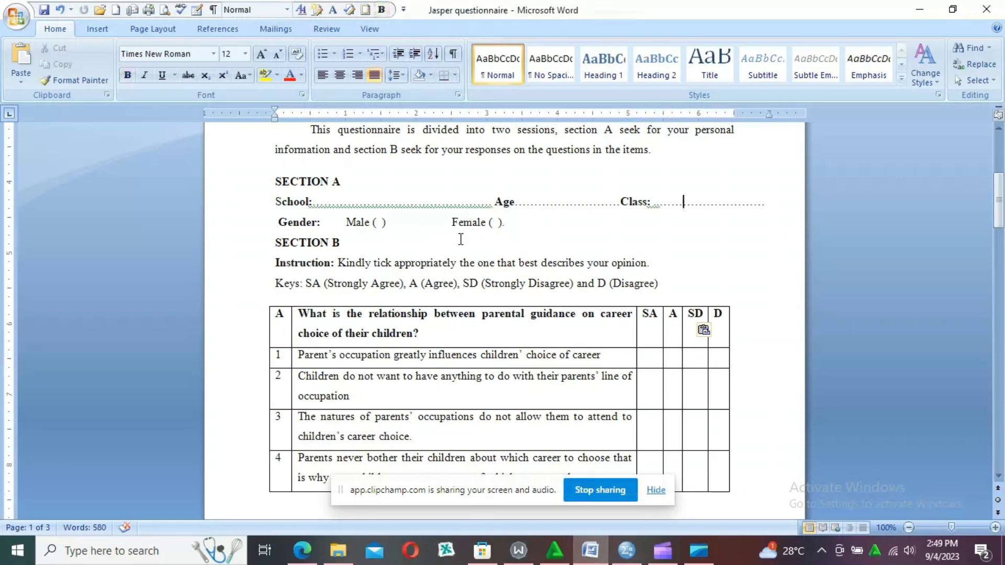
{"action": "key", "text": "Up"}
{"action": "key", "text": "Up"}
{"action": "key", "text": "Up"}
{"action": "key", "text": "Up"}
{"action": "key", "text": "Up"}
{"action": "key", "text": "Up"}
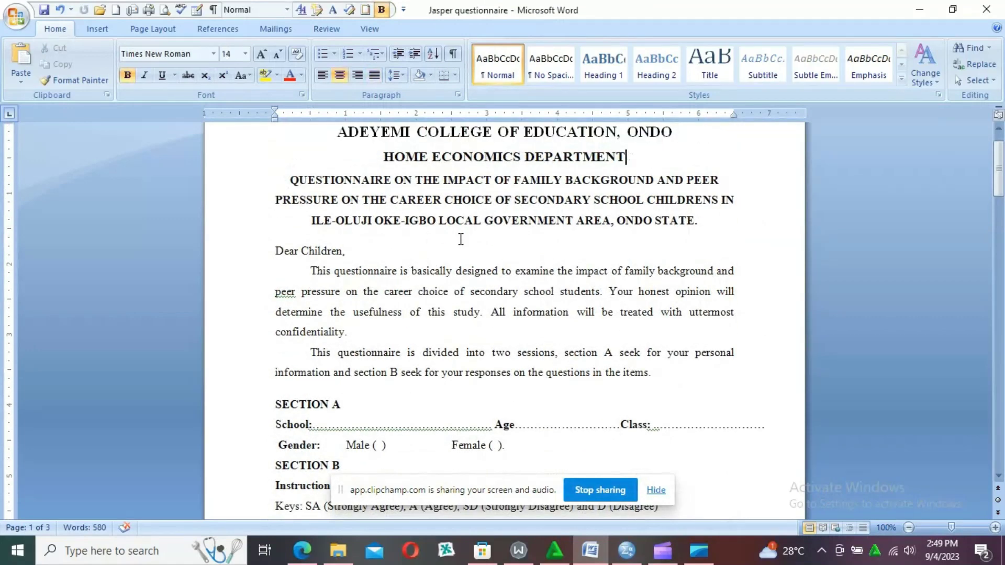
- Review the questionnaire from its introduction through the Section A fields to the Section B items table
{"action": "key", "text": "Down"}
{"action": "key", "text": "Down"}
{"action": "key", "text": "Down"}
{"action": "key", "text": "Down"}
{"action": "key", "text": "Down"}
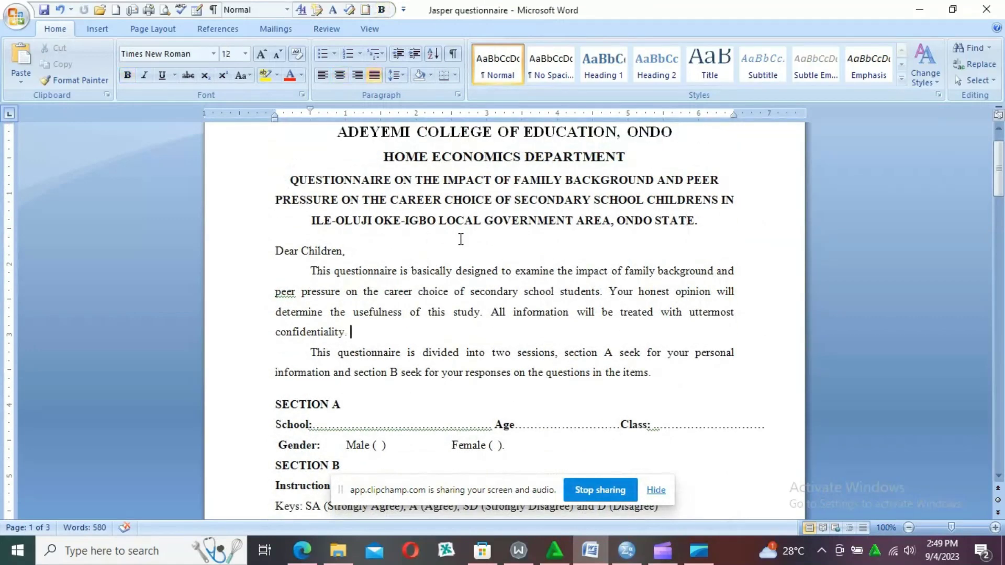
{"action": "key", "text": "Down"}
{"action": "key", "text": "Down"}
{"action": "key", "text": "Down"}
{"action": "key", "text": "Down"}
{"action": "key", "text": "Down"}
{"action": "key", "text": "Down"}
{"action": "key", "text": "Down"}
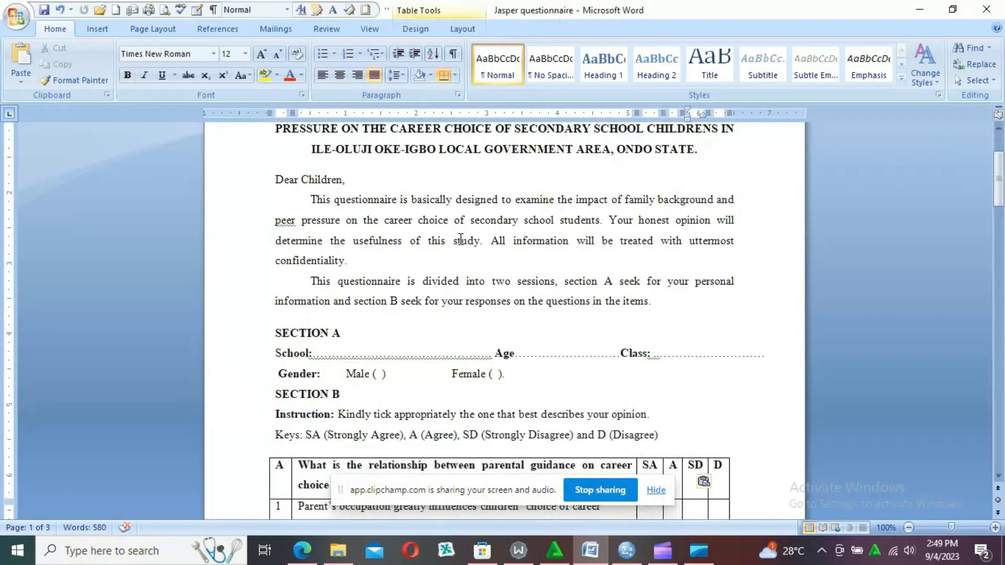
{"action": "key", "text": "Down"}
{"action": "key", "text": "Down"}
{"action": "key", "text": "Down"}
{"action": "key", "text": "Down"}
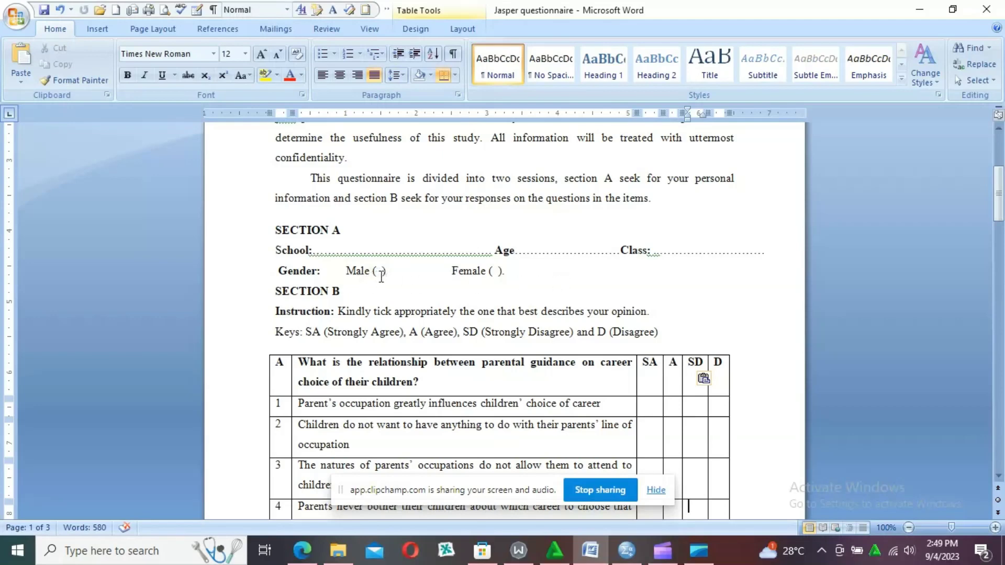
- Code the gender options in Section A by entering 1 for Male and 2 for Female
{"action": "left_click", "coordinate": [381, 276]}
{"action": "type", "text": "1"}
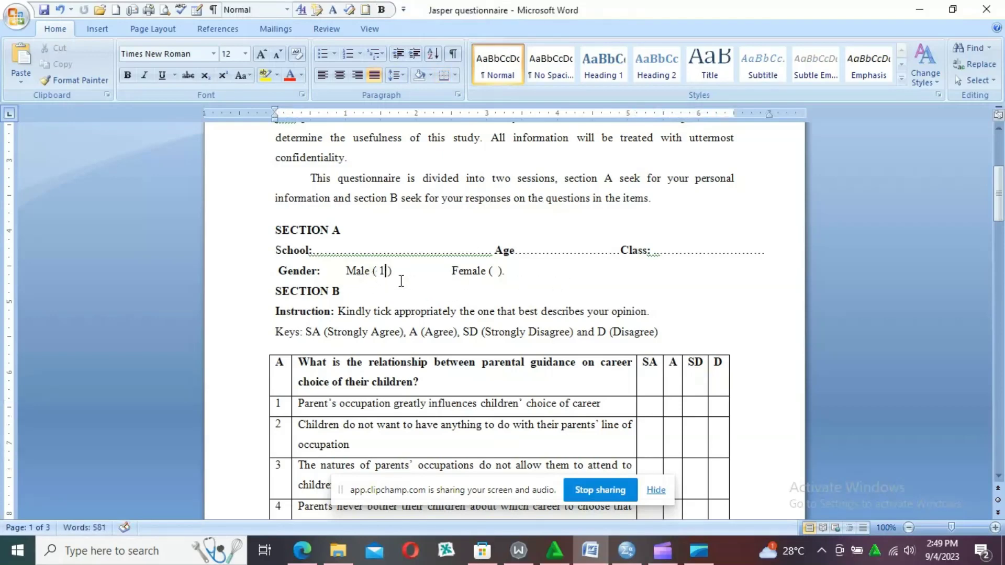
{"action": "left_click", "coordinate": [495, 272]}
{"action": "type", "text": "2"}
- Enter codes 4, 3, 2 and 1 across item 1's response cells, and change the last two response headings to D and SD
{"action": "left_click_drag", "start_coordinate": [695, 365], "coordinate": [713, 375]}
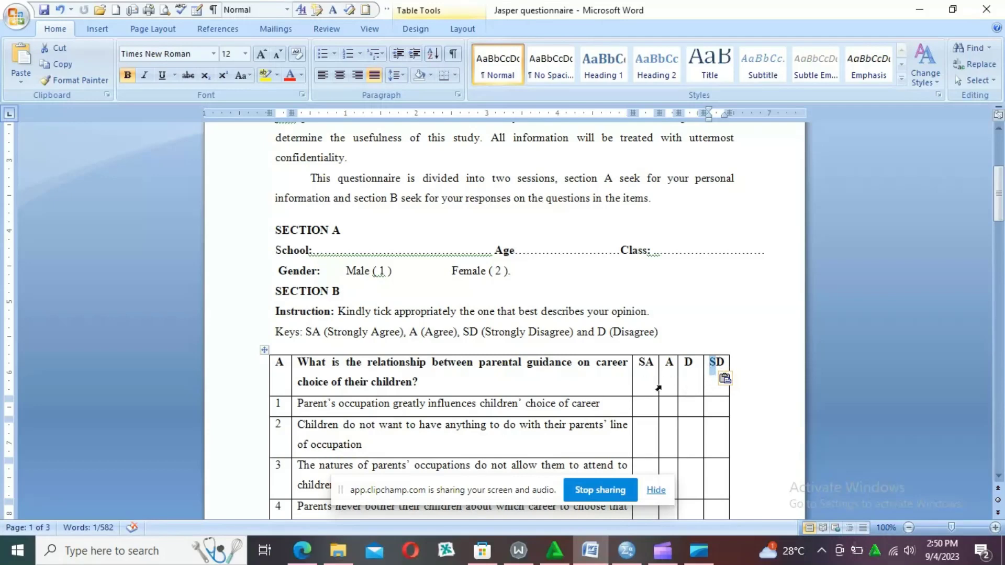
{"action": "key", "text": "ctrl+z"}
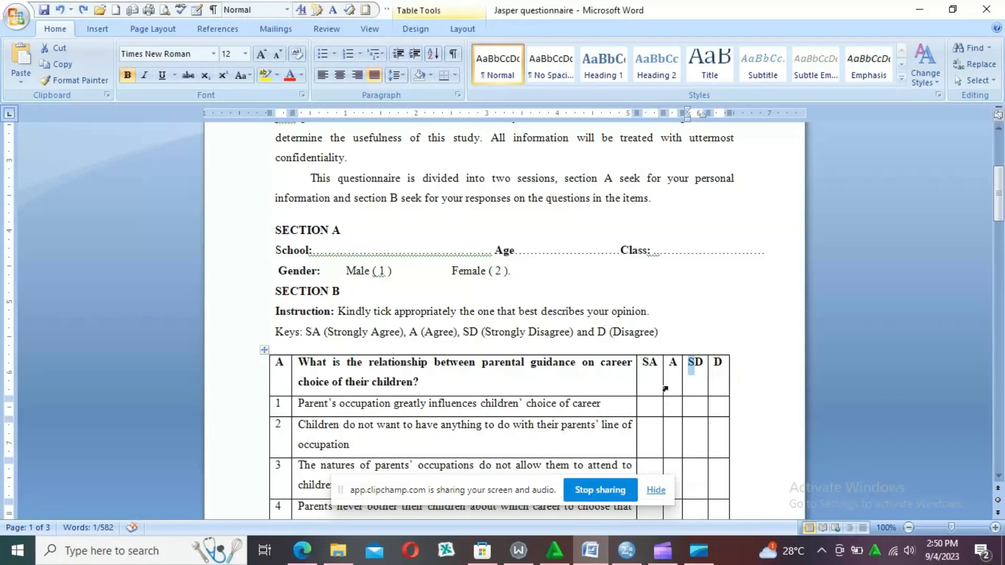
{"action": "left_click", "coordinate": [658, 405]}
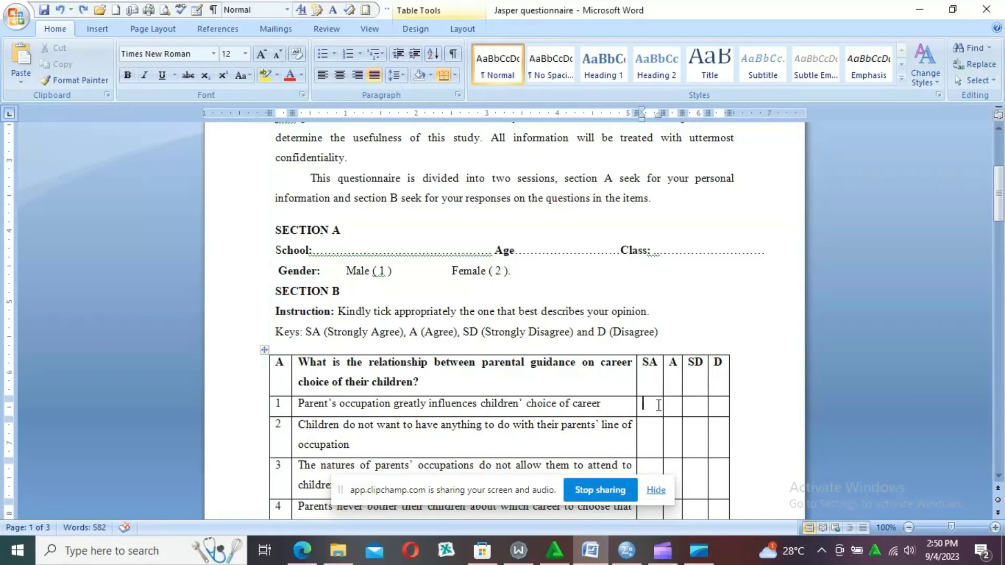
{"action": "type", "text": "4"}
{"action": "left_click", "coordinate": [675, 410]}
{"action": "type", "text": "3"}
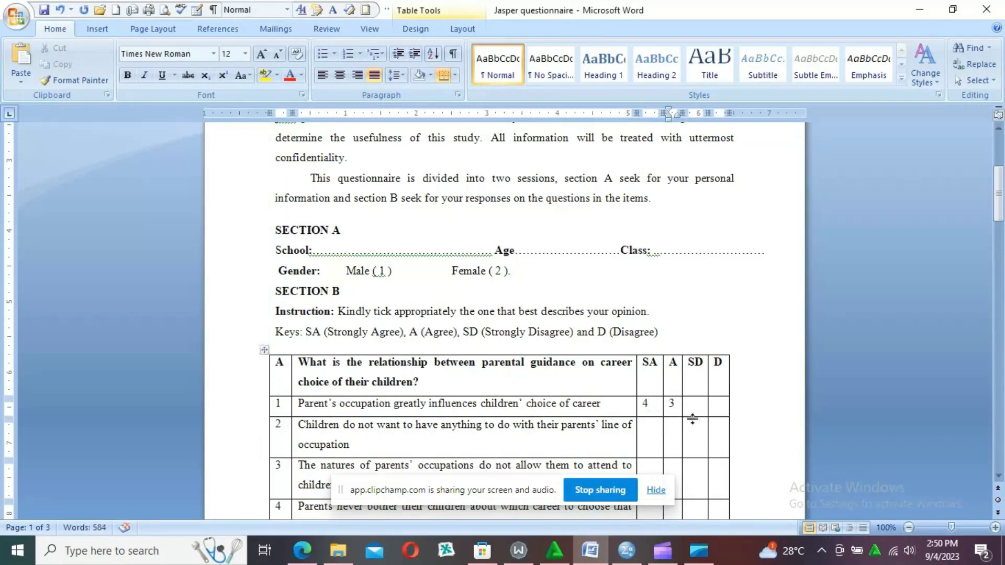
{"action": "left_click", "coordinate": [693, 413]}
{"action": "type", "text": "2"}
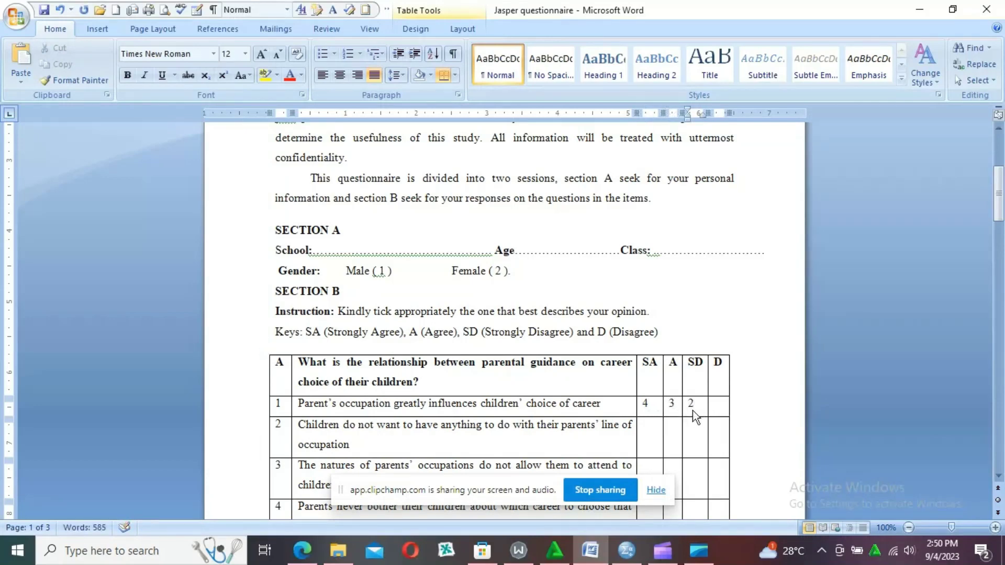
{"action": "left_click", "coordinate": [717, 412]}
{"action": "type", "text": "1"}
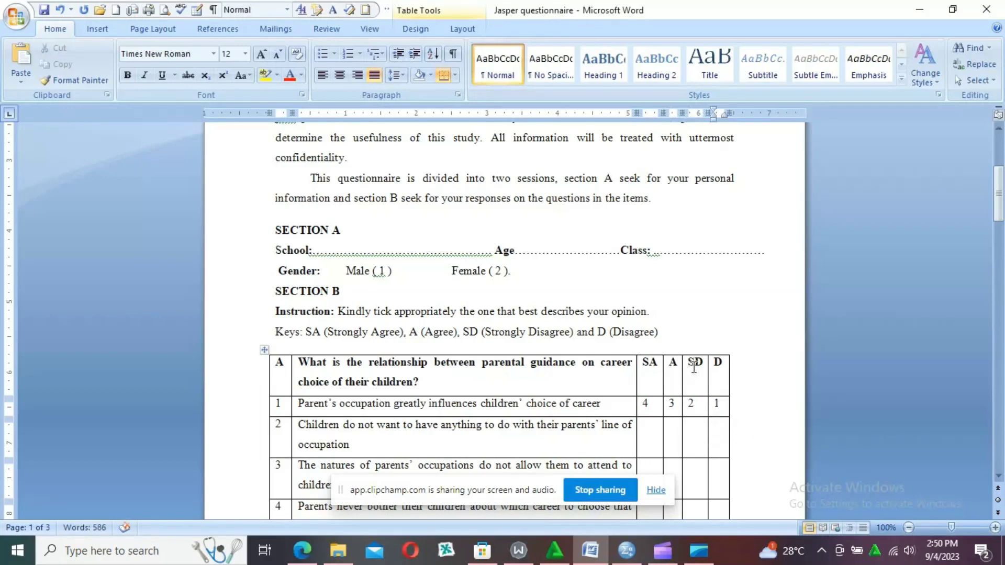
{"action": "left_click_drag", "start_coordinate": [694, 368], "coordinate": [716, 367]}
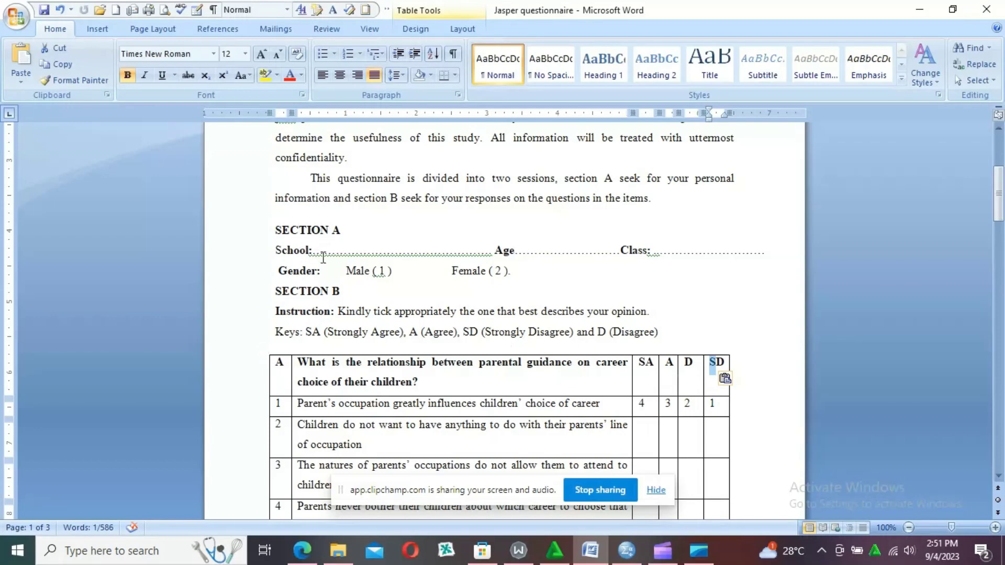
- Try adding the numeric codes 1, 2 and 3 on the School line of Section A, and remove them
{"action": "left_click", "coordinate": [325, 248]}
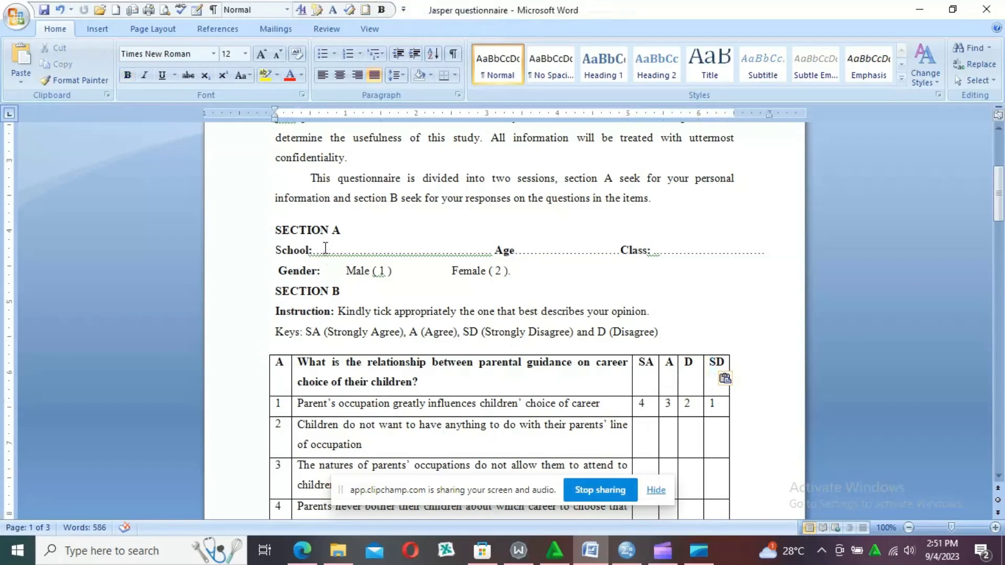
{"action": "type", "text": "1.."}
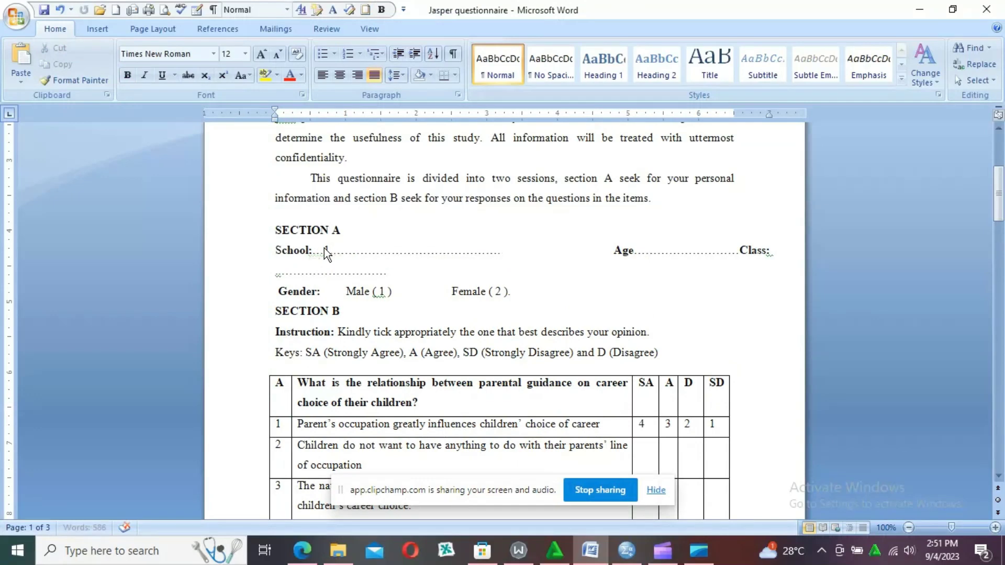
{"action": "key", "text": "Tab"}
{"action": "key", "text": "Tab"}
{"action": "type", "text": "2,"}
{"action": "key", "text": "Tab"}
{"action": "type", "text": "3"}
{"action": "key", "text": "BackSpace"}
{"action": "key", "text": "BackSpace"}
{"action": "key", "text": "BackSpace"}
{"action": "key", "text": "BackSpace"}
{"action": "key", "text": "BackSpace"}
{"action": "key", "text": "BackSpace"}
{"action": "key", "text": "BackSpace"}
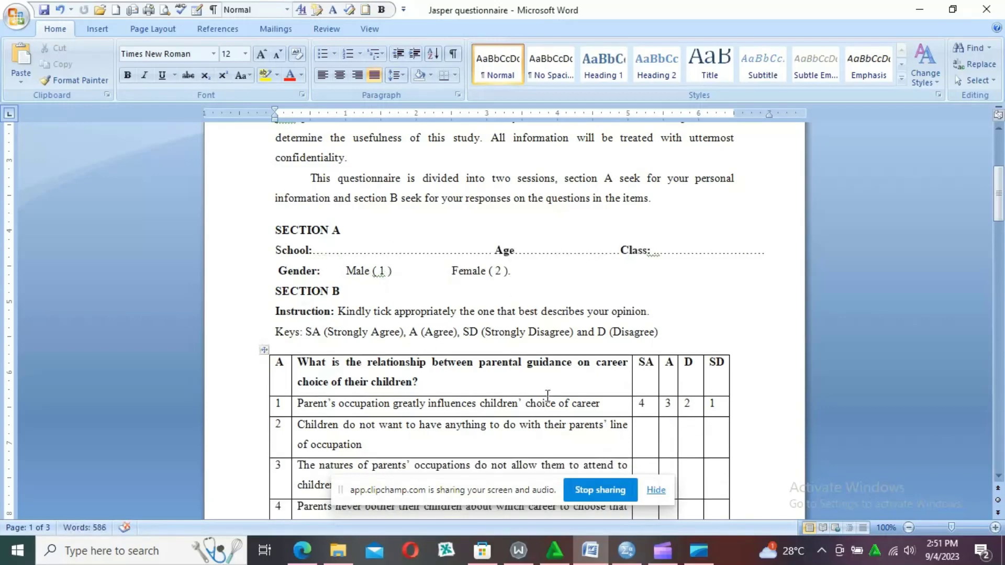
- Switch to SPSS and define variables named School, Gender and A in the first three rows of Variable View
{"action": "left_click", "coordinate": [627, 550]}
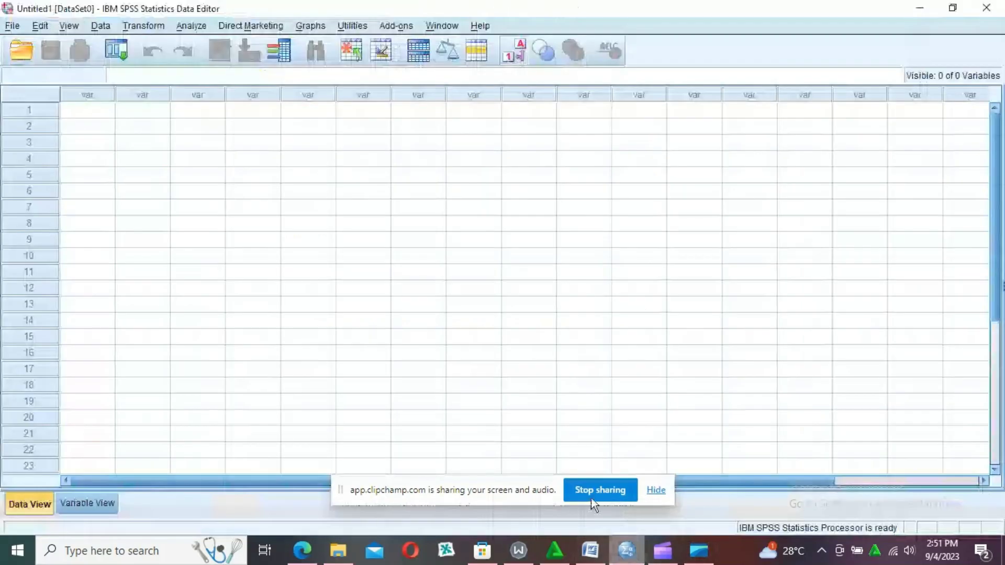
{"action": "left_click", "coordinate": [99, 502]}
{"action": "left_click", "coordinate": [92, 96]}
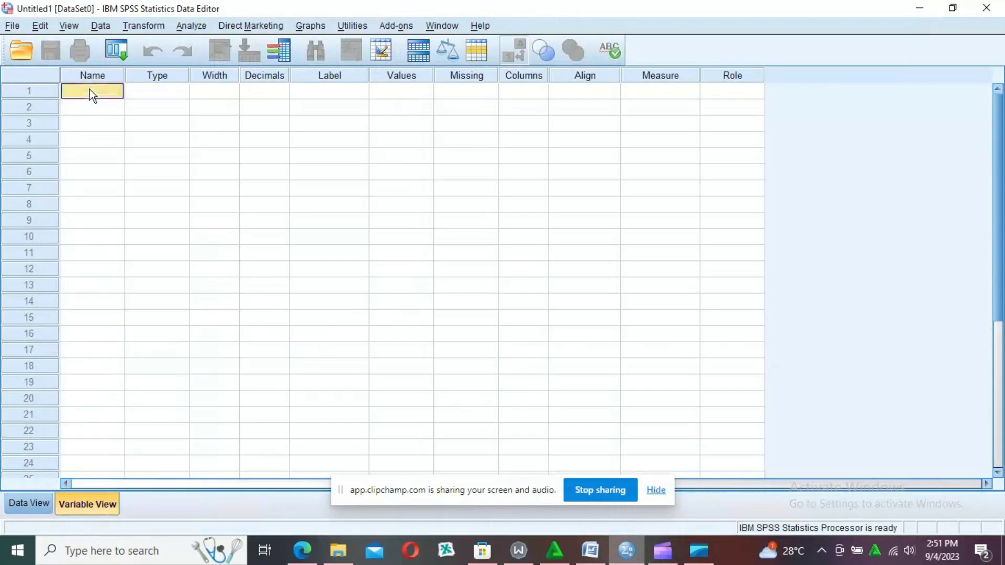
{"action": "type", "text": "School"}
{"action": "left_click", "coordinate": [108, 105]}
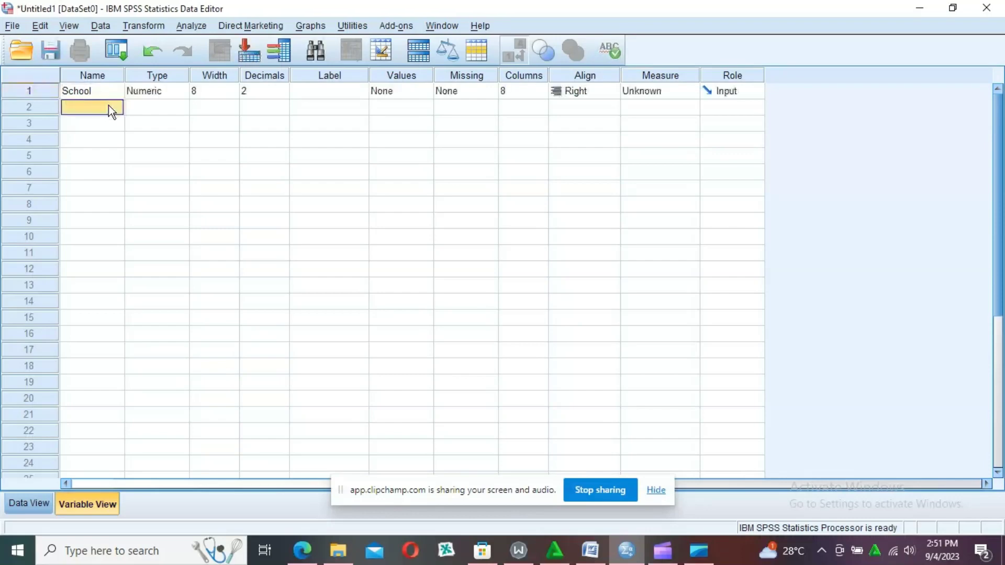
{"action": "type", "text": "Gender"}
{"action": "key", "text": "Return"}
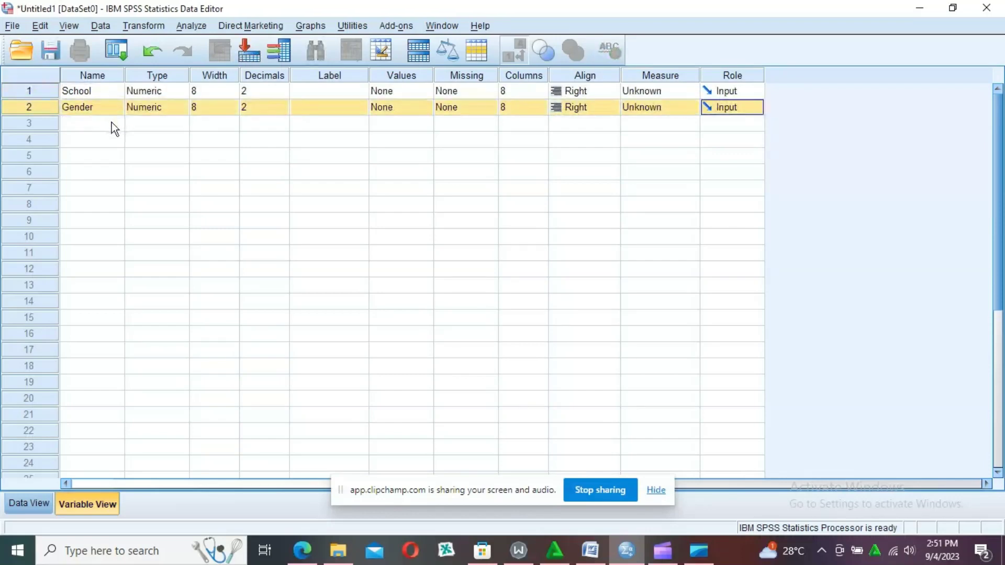
{"action": "left_click", "coordinate": [110, 123]}
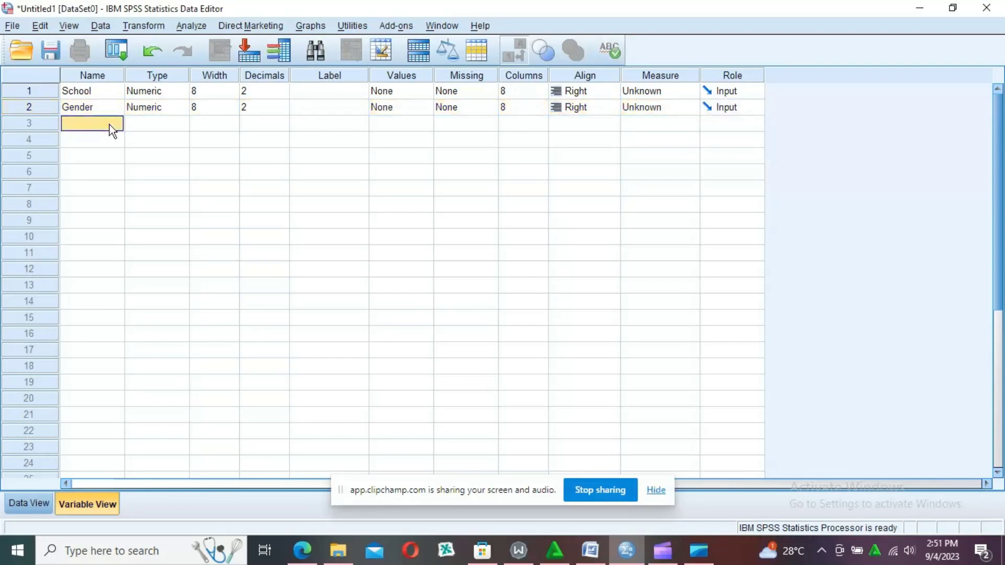
{"action": "type", "text": "A"}
{"action": "key", "text": "Return"}
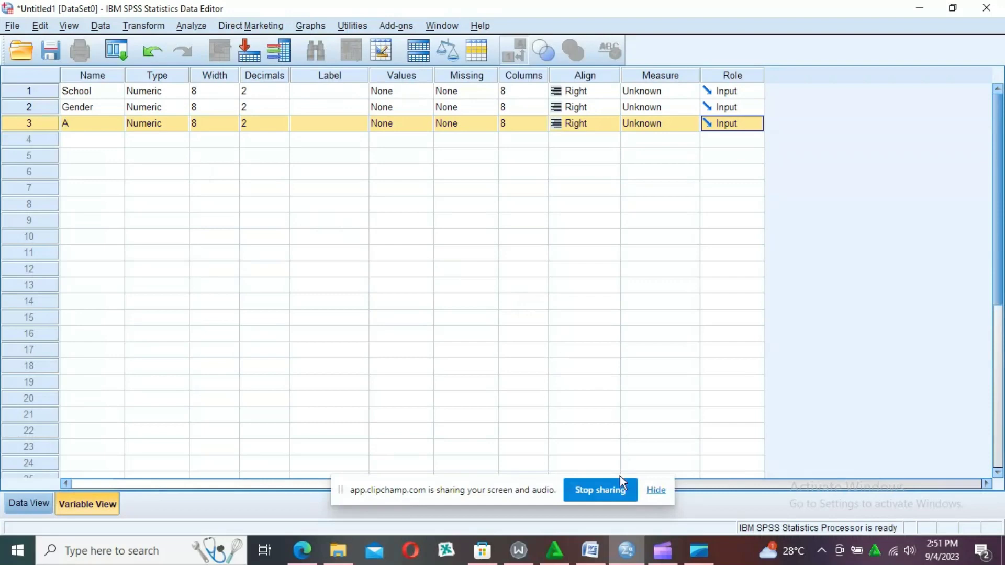
- Check the Section B items in the Word questionnaire against the SPSS variable list, with the fourth variable's name cell selected
{"action": "mouse_move", "coordinate": [595, 557]}
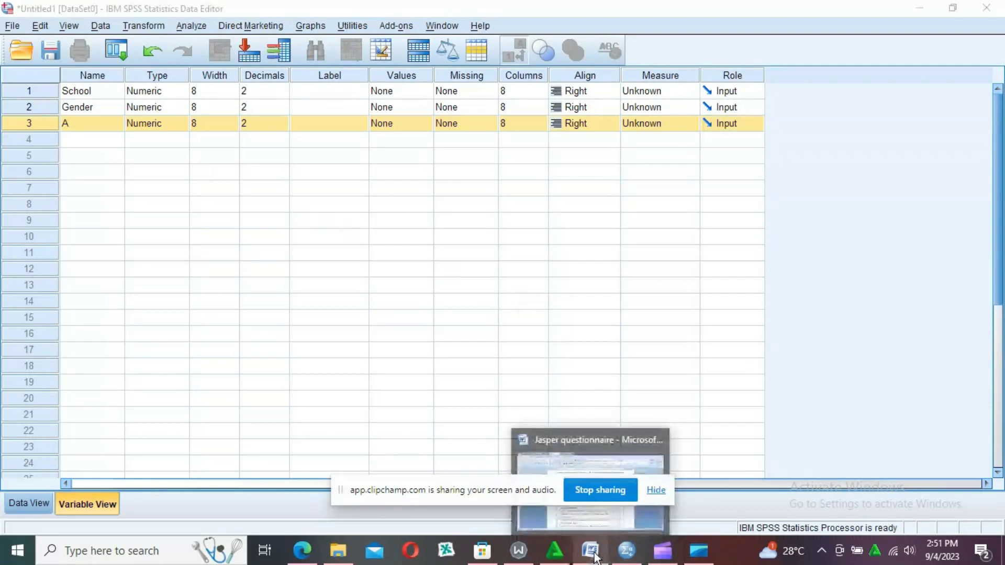
{"action": "left_click", "coordinate": [590, 520]}
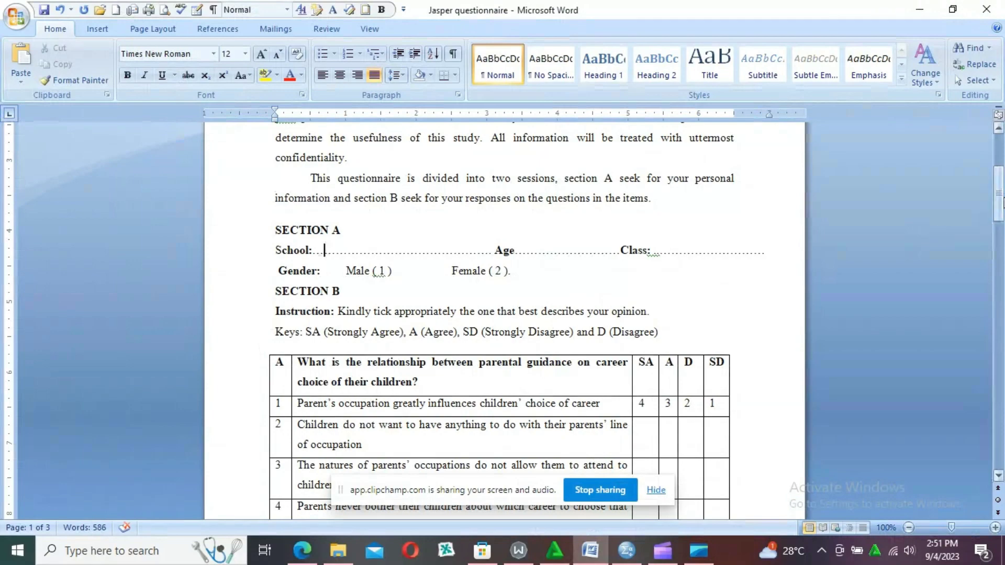
{"action": "left_click_drag", "start_coordinate": [1003, 202], "coordinate": [982, 221]}
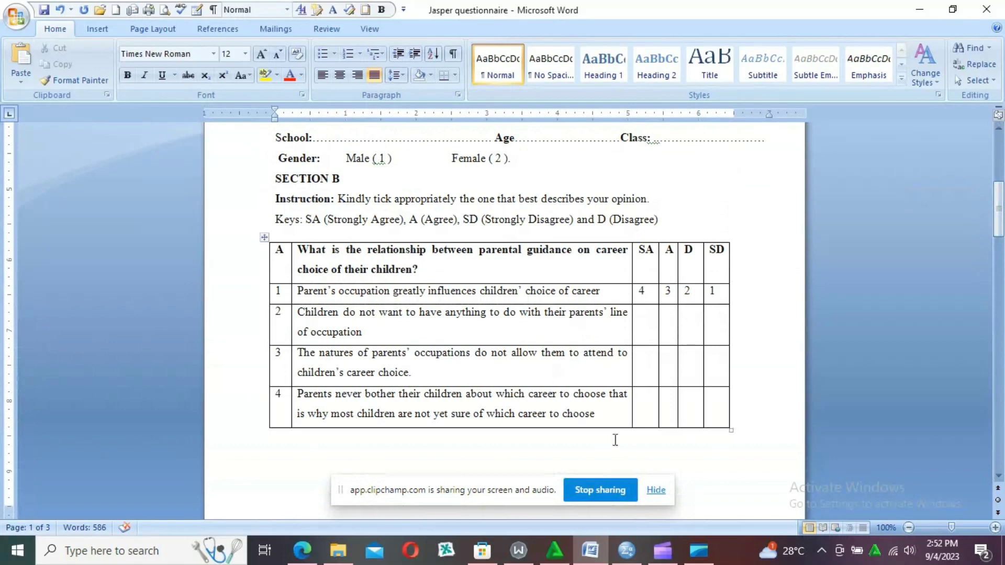
{"action": "left_click", "coordinate": [592, 551]}
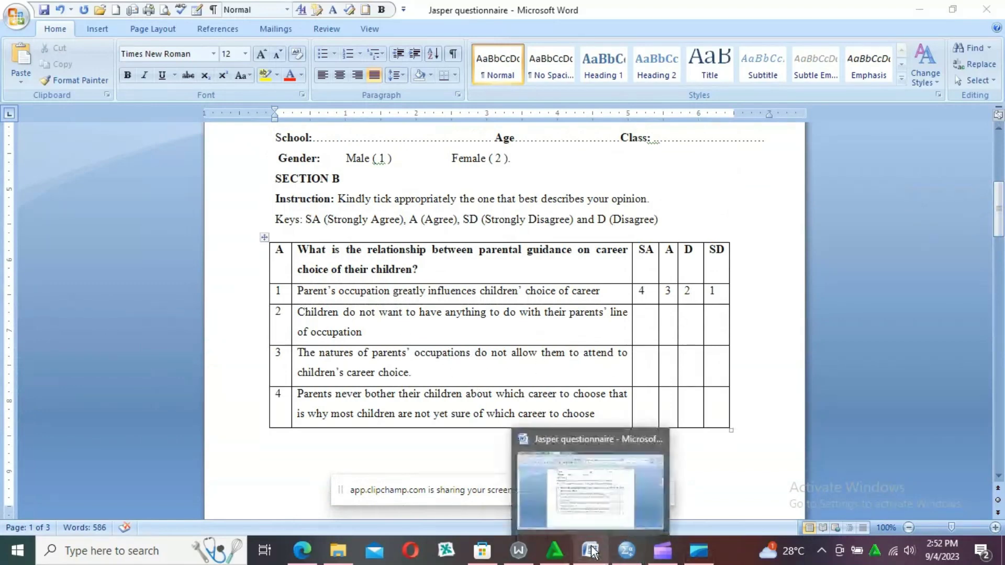
{"action": "left_click", "coordinate": [594, 500]}
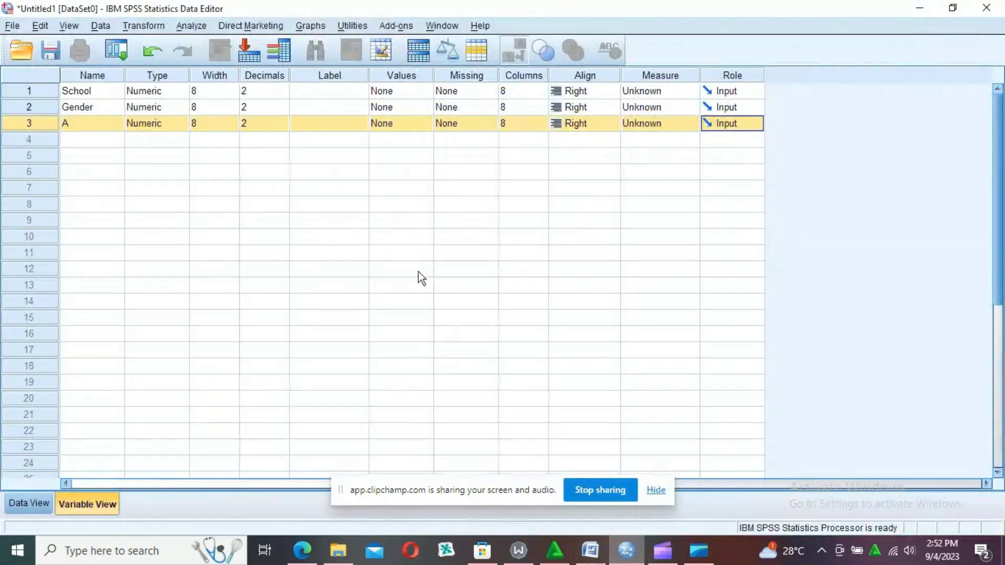
{"action": "left_click", "coordinate": [88, 140]}
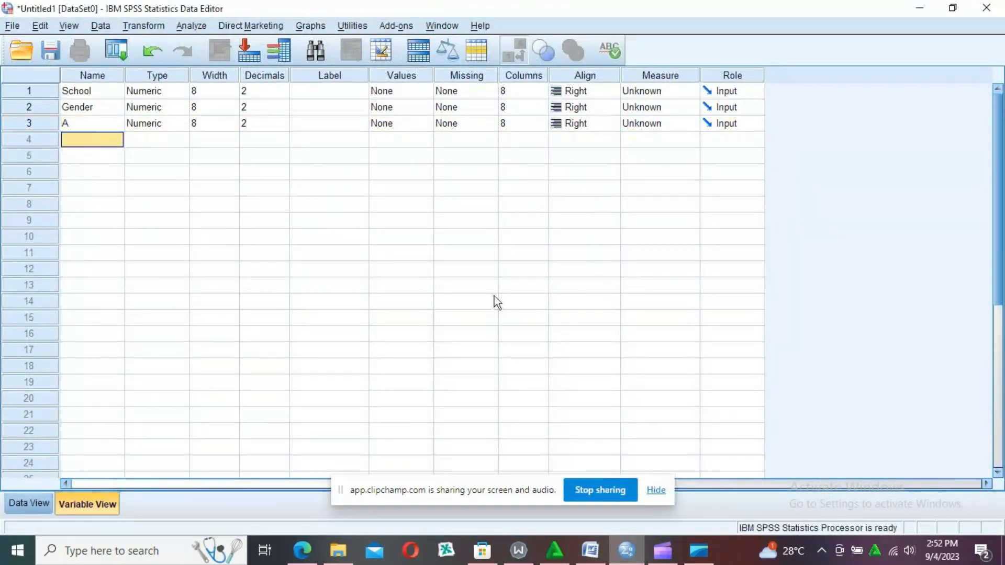
{"action": "left_click", "coordinate": [592, 552]}
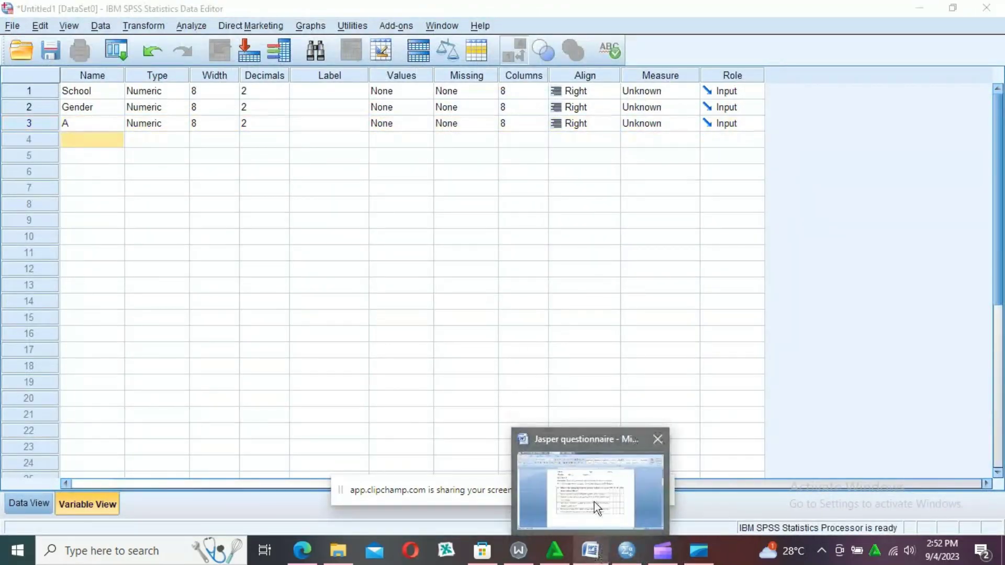
{"action": "left_click", "coordinate": [594, 501]}
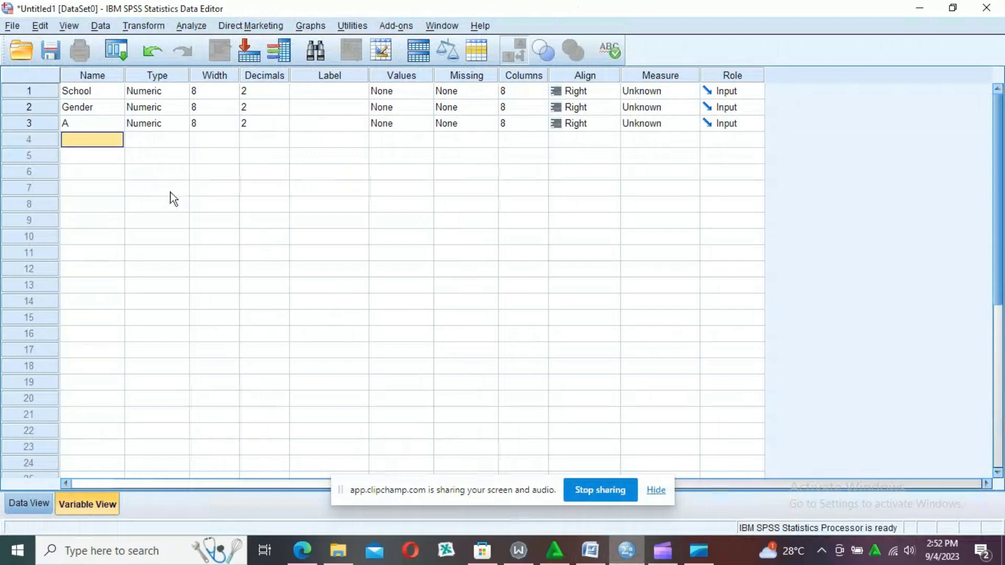
- Add a fourth variable named B and label the four variables School, Gender, Item 1 and Item 2
{"action": "type", "text": "B"}
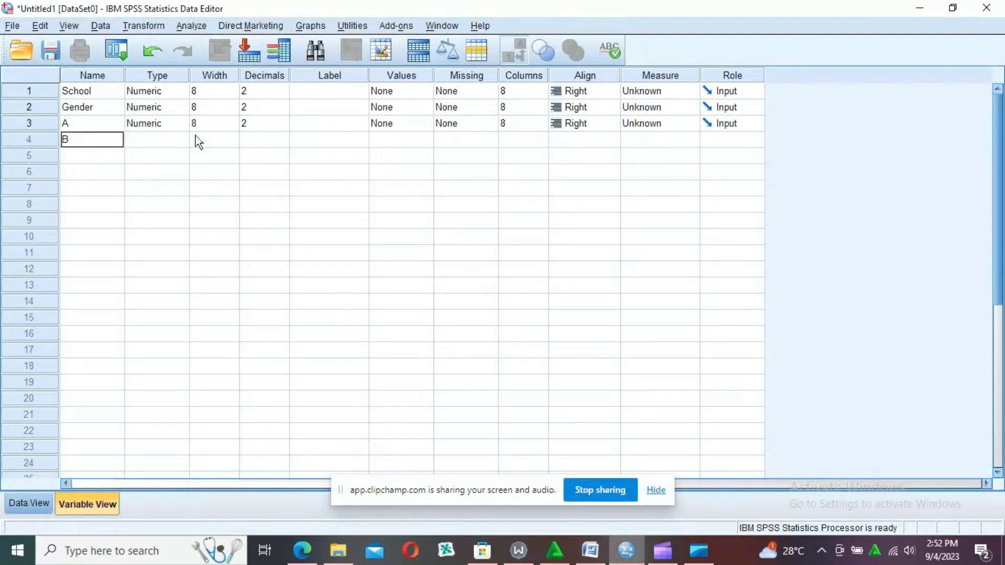
{"action": "key", "text": "Return"}
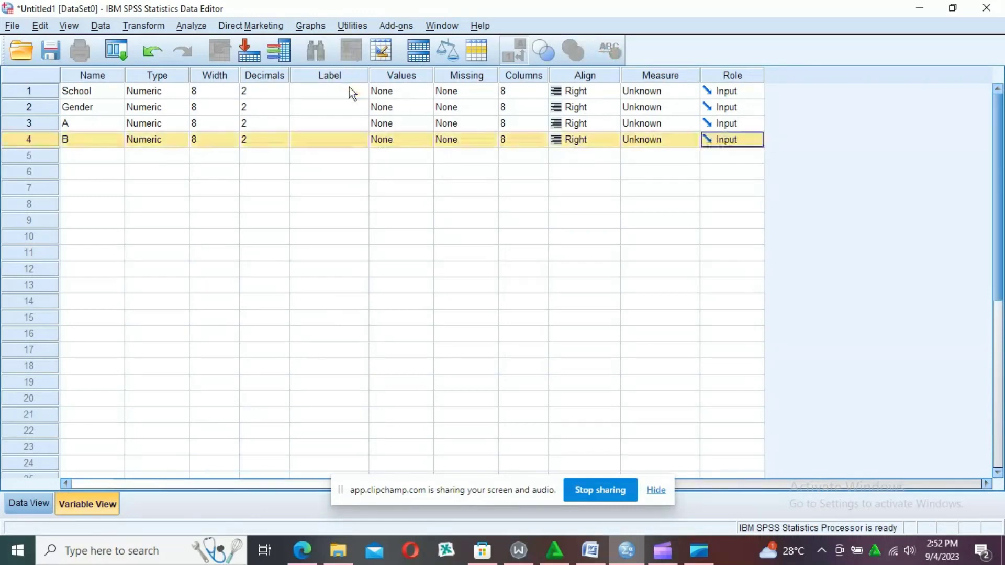
{"action": "left_click", "coordinate": [349, 89]}
{"action": "type", "text": "School"}
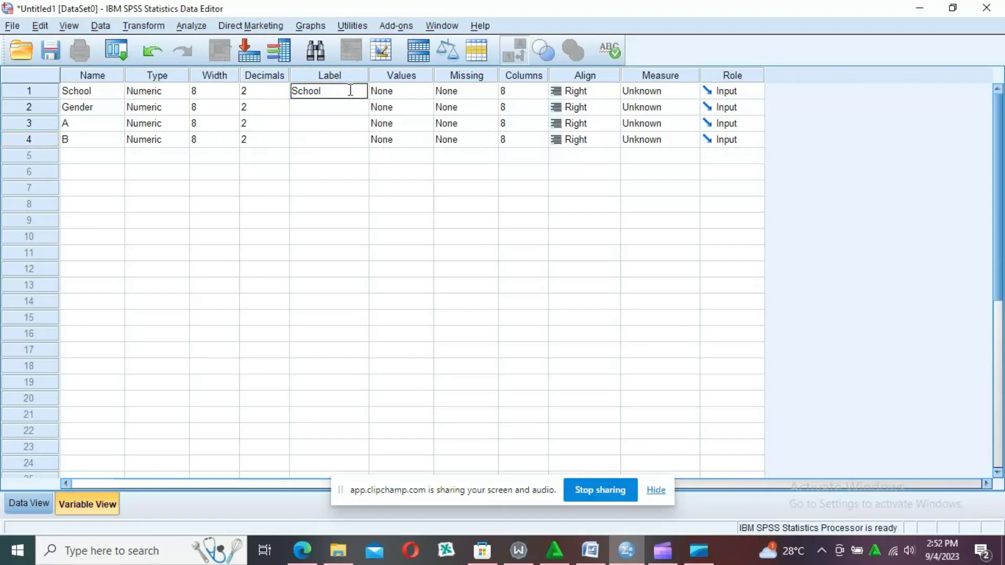
{"action": "left_click", "coordinate": [347, 107]}
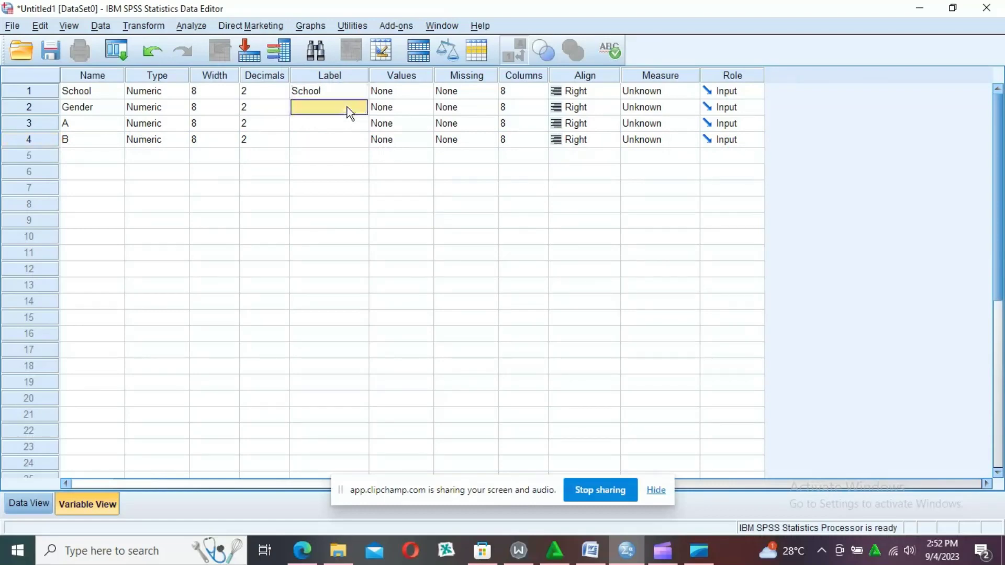
{"action": "type", "text": "Gender"}
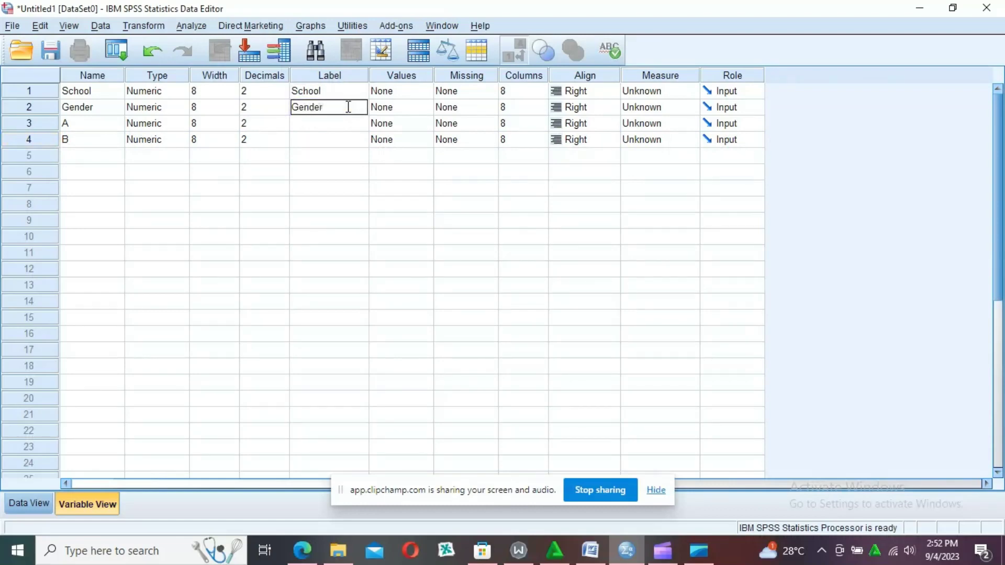
{"action": "left_click", "coordinate": [342, 124]}
{"action": "type", "text": "Item 1"}
{"action": "left_click", "coordinate": [342, 139]}
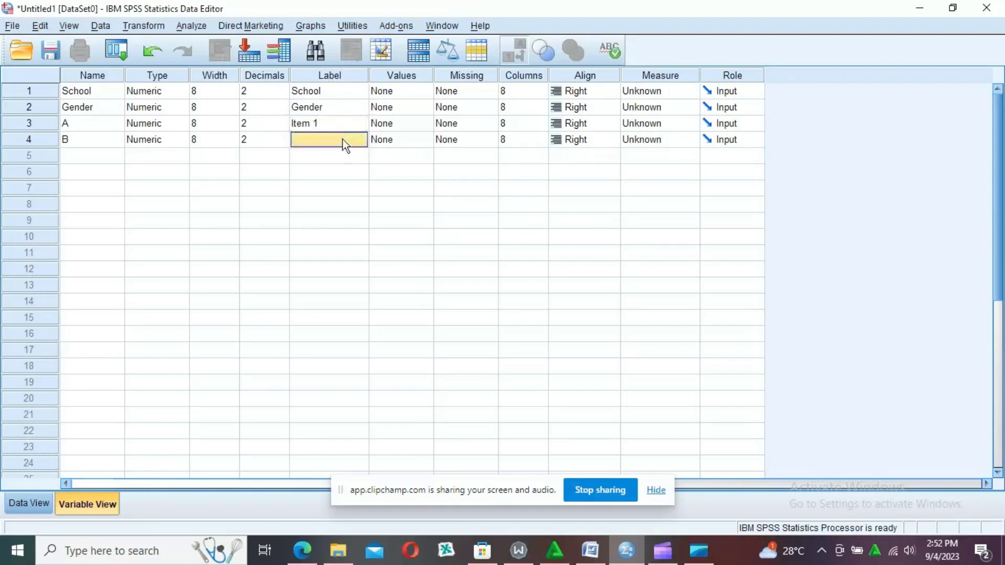
{"action": "type", "text": "Item 2"}
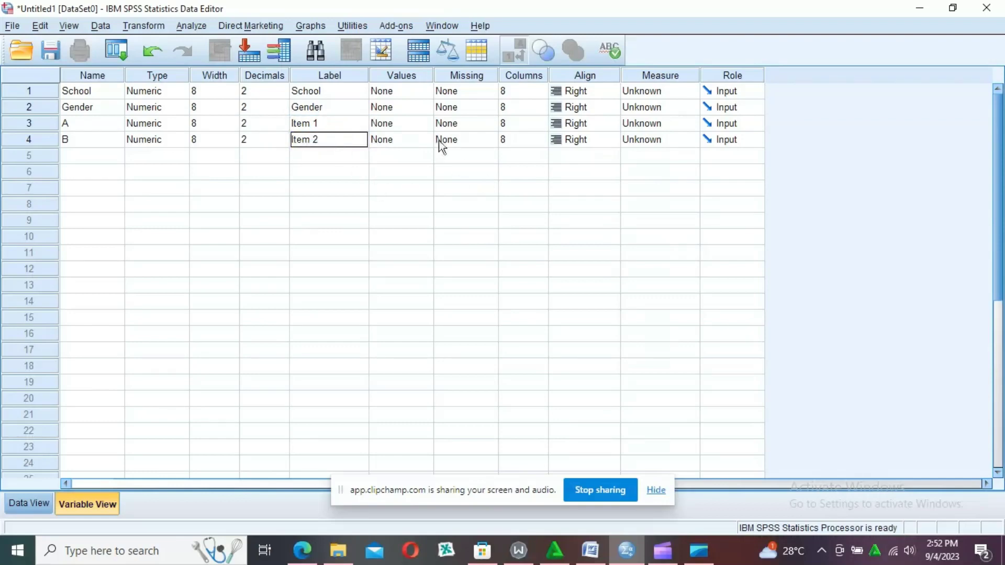
- Check the response codes in the Word questionnaire and return to SPSS with the School variable's Value Labels dialog open
{"action": "mouse_move", "coordinate": [590, 549]}
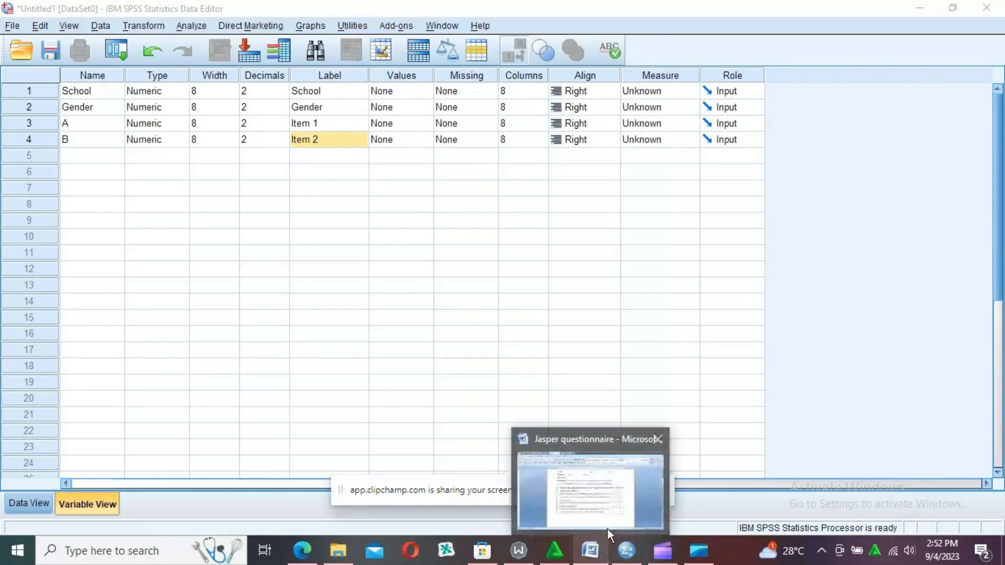
{"action": "left_click", "coordinate": [591, 480]}
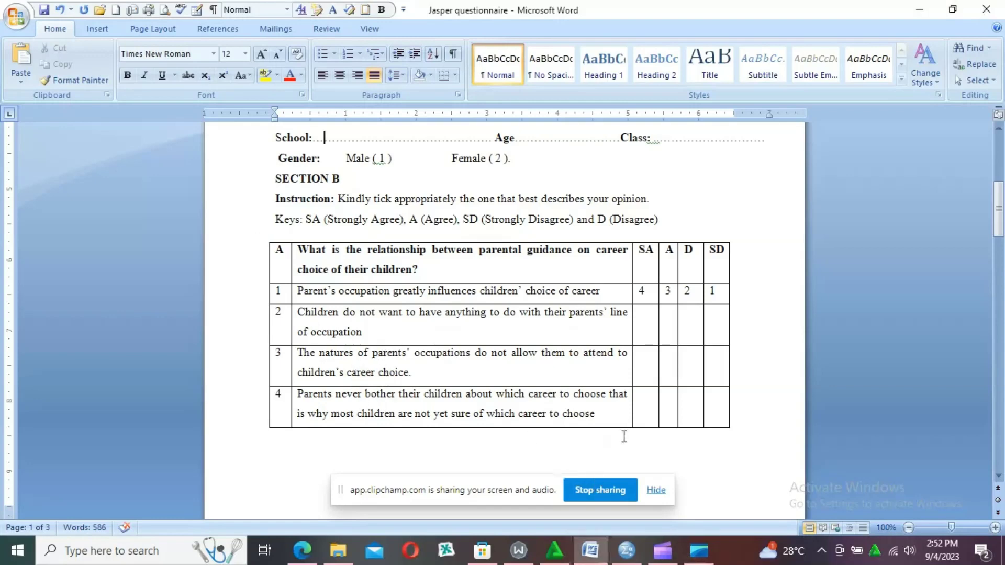
{"action": "mouse_move", "coordinate": [619, 552]}
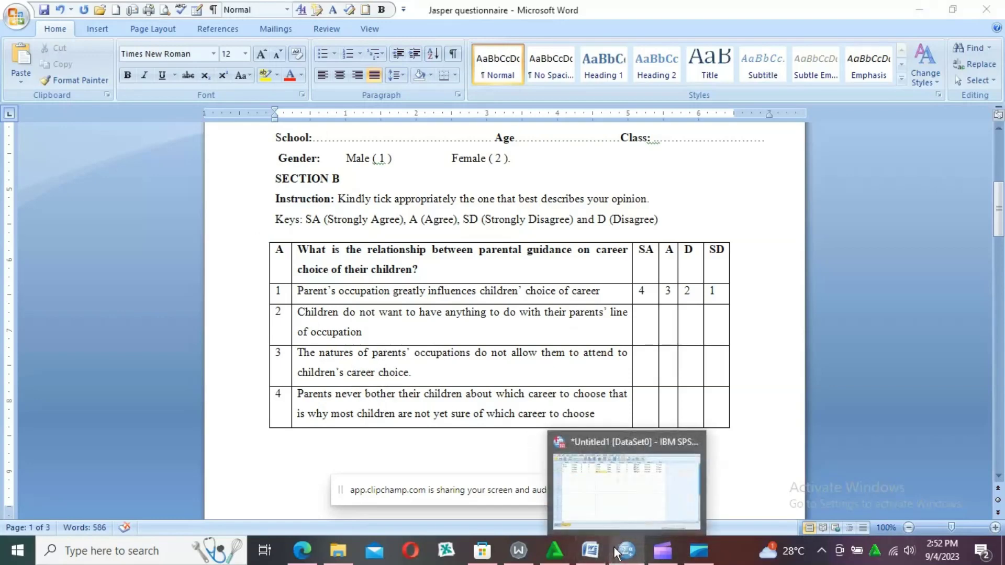
{"action": "left_click", "coordinate": [614, 485]}
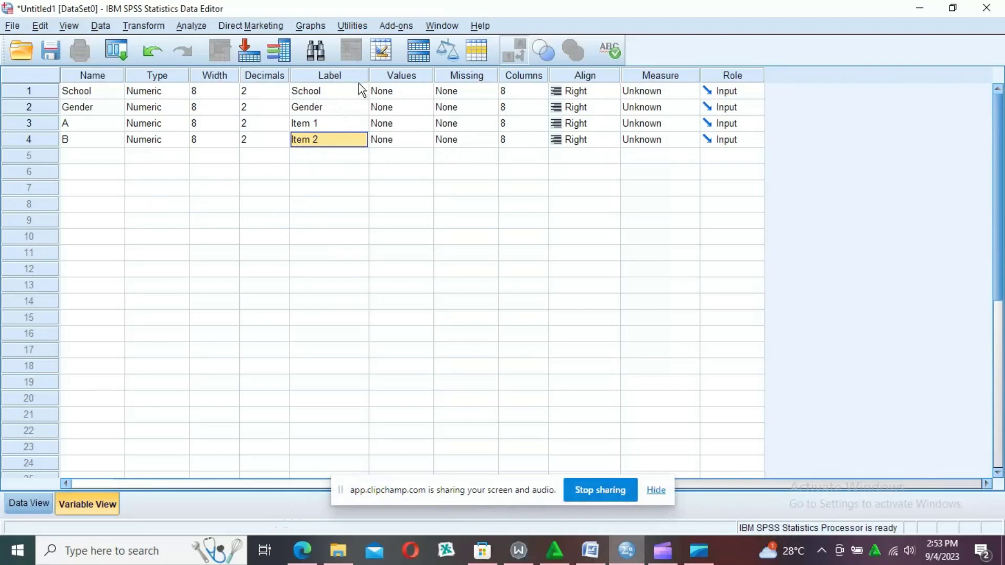
{"action": "left_click", "coordinate": [419, 95]}
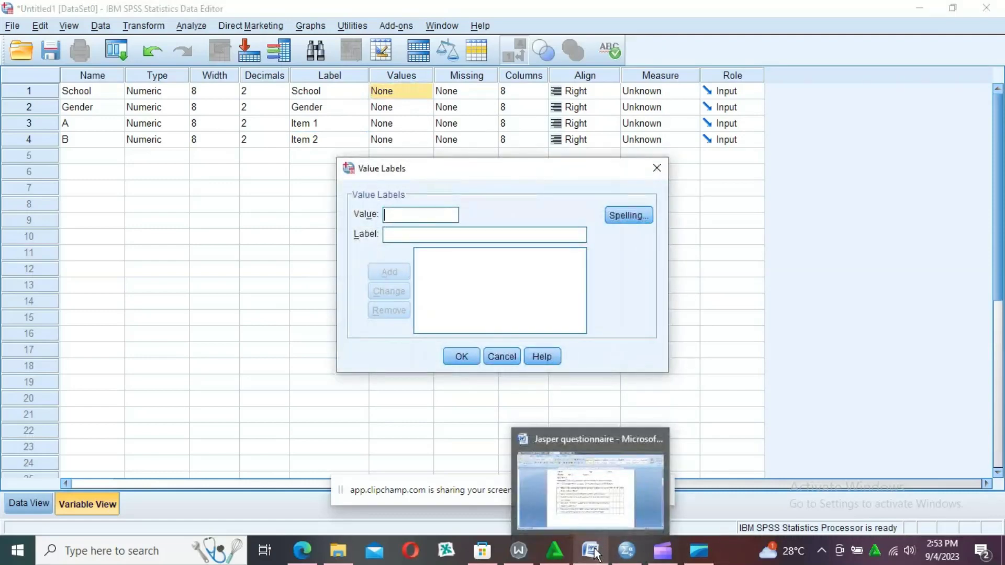
{"action": "left_click", "coordinate": [586, 489]}
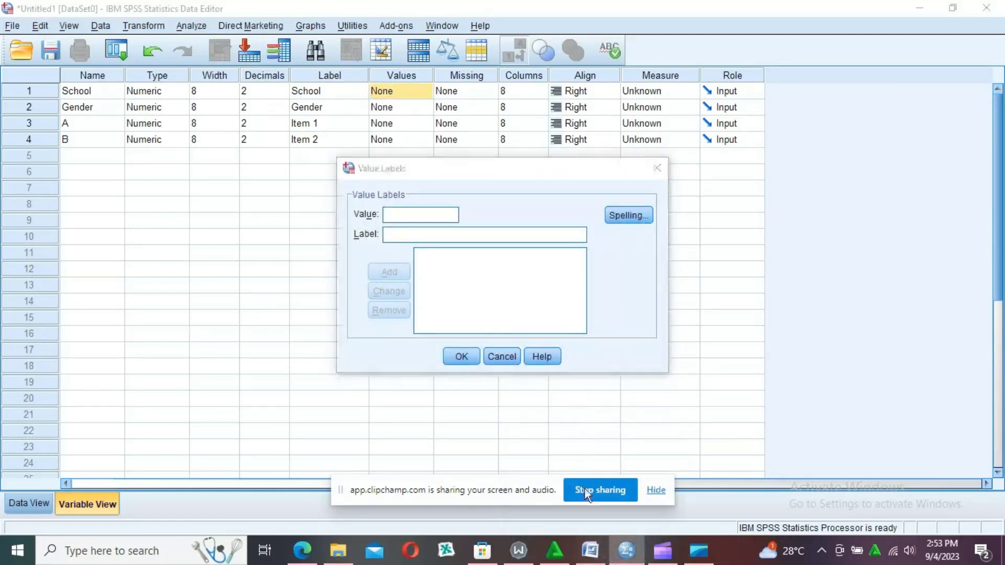
{"action": "left_click", "coordinate": [589, 550]}
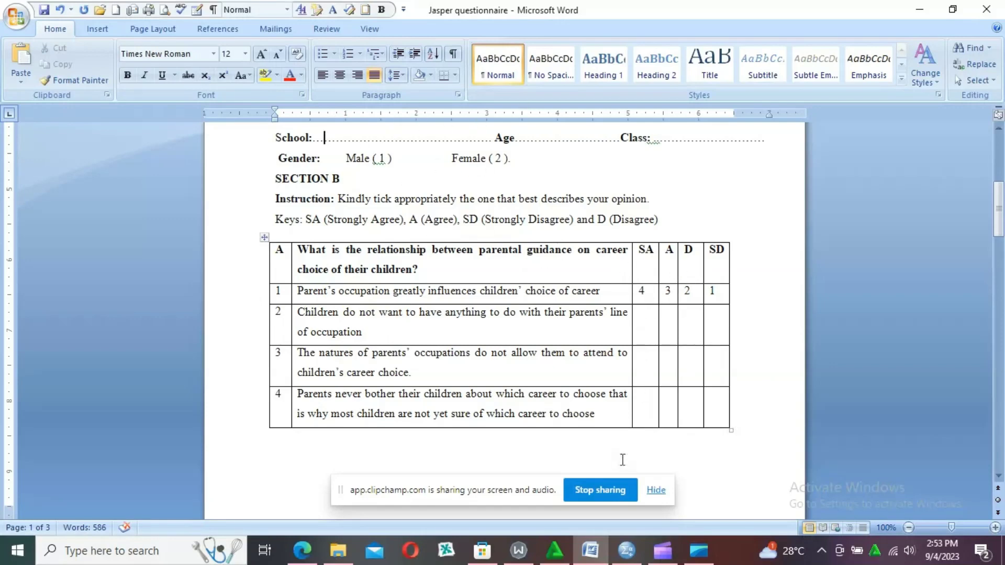
{"action": "left_click", "coordinate": [597, 492]}
{"action": "left_click", "coordinate": [628, 559]}
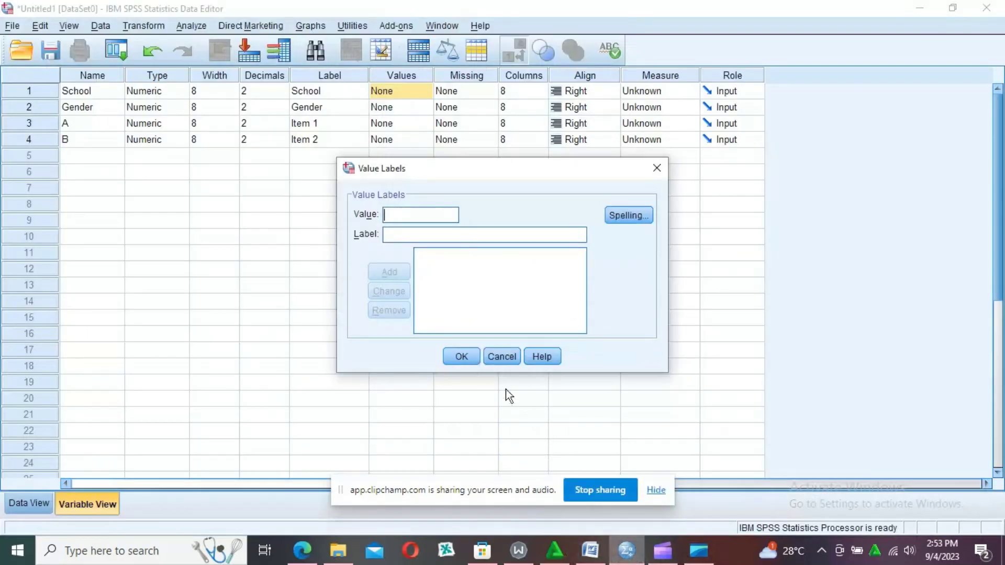
- Add value labels for the School variable: 4 as SA and 2 as A
{"action": "left_click", "coordinate": [409, 215]}
{"action": "left_click", "coordinate": [412, 234]}
{"action": "type", "text": "SA"}
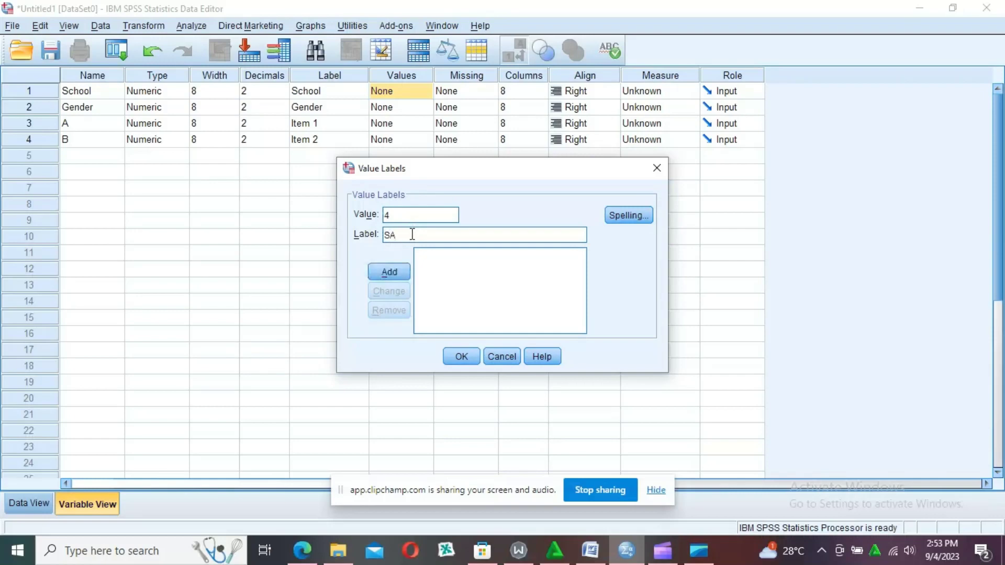
{"action": "left_click", "coordinate": [395, 269]}
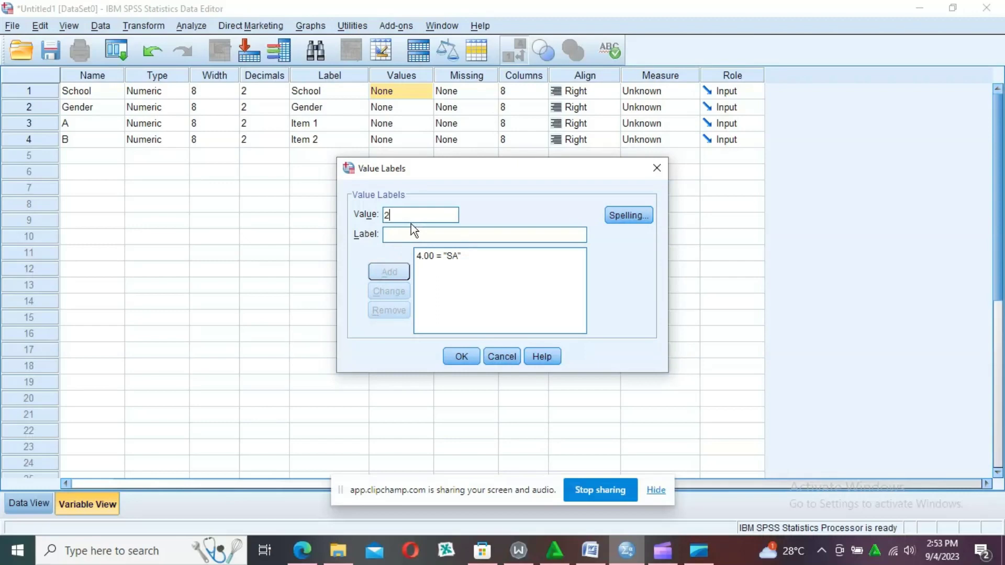
{"action": "left_click", "coordinate": [414, 234]}
{"action": "type", "text": "A"}
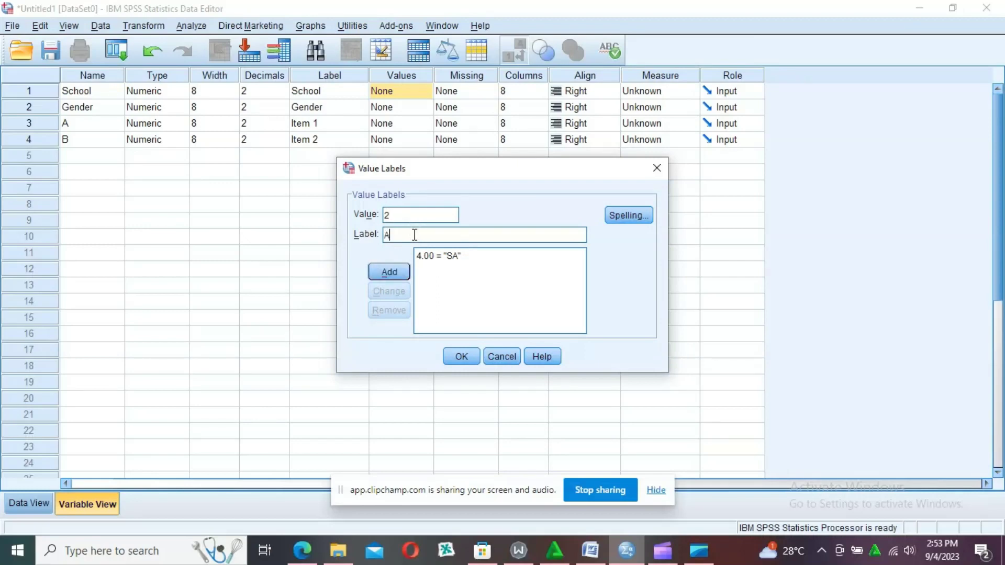
{"action": "left_click", "coordinate": [393, 271]}
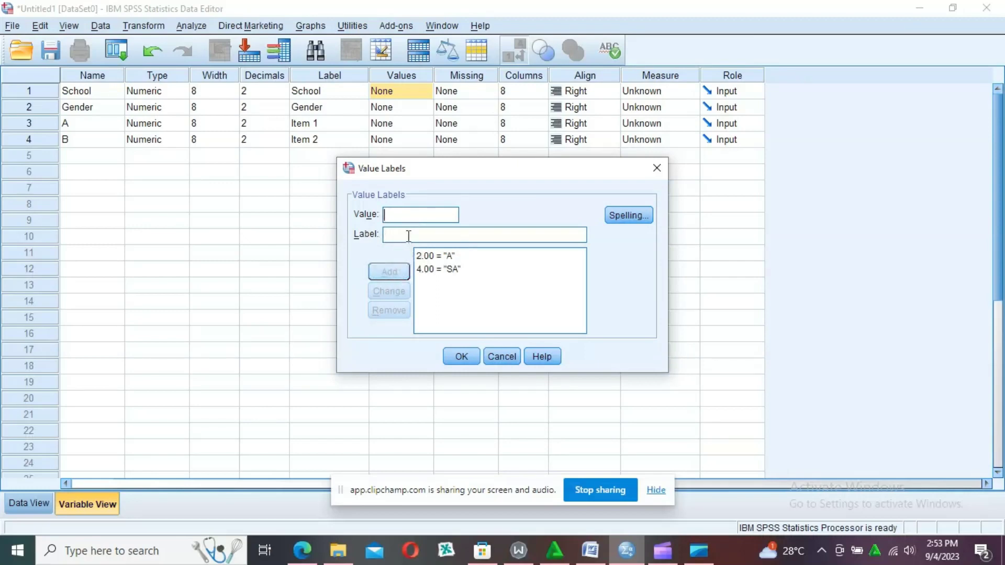
- Add School's remaining value labels, 3 as SD and 1 as D, and apply the set
{"action": "left_click", "coordinate": [409, 234]}
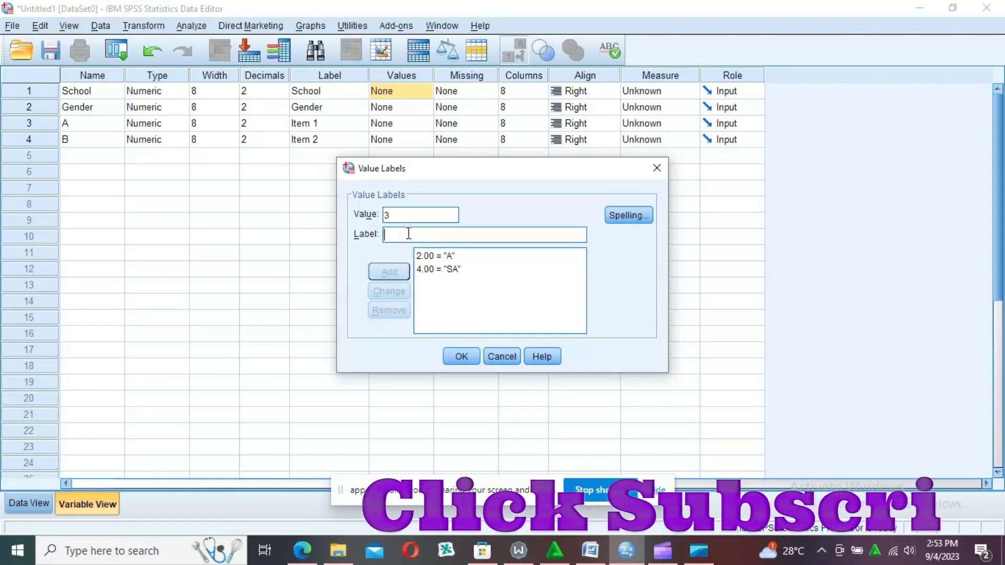
{"action": "type", "text": "SD"}
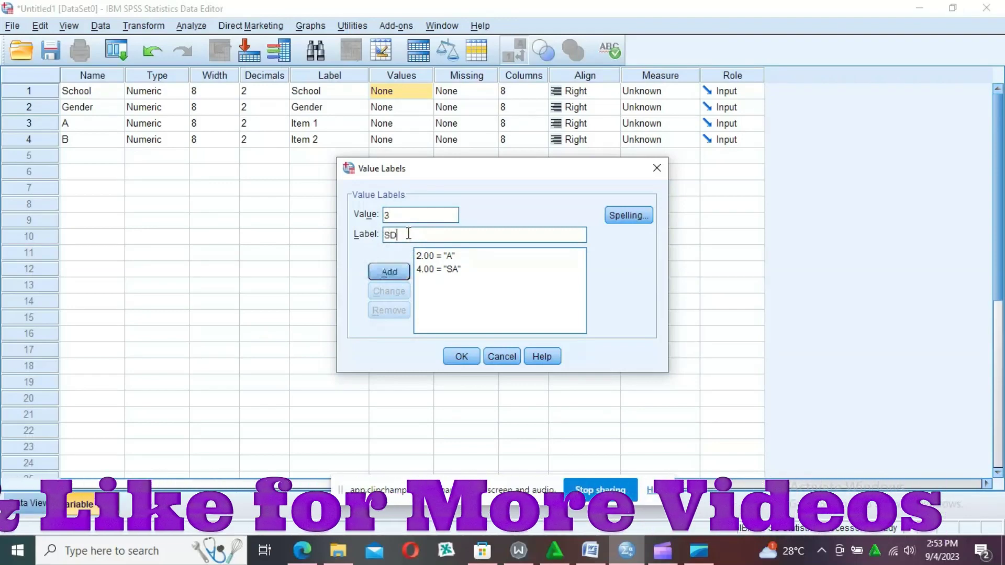
{"action": "left_click", "coordinate": [396, 270]}
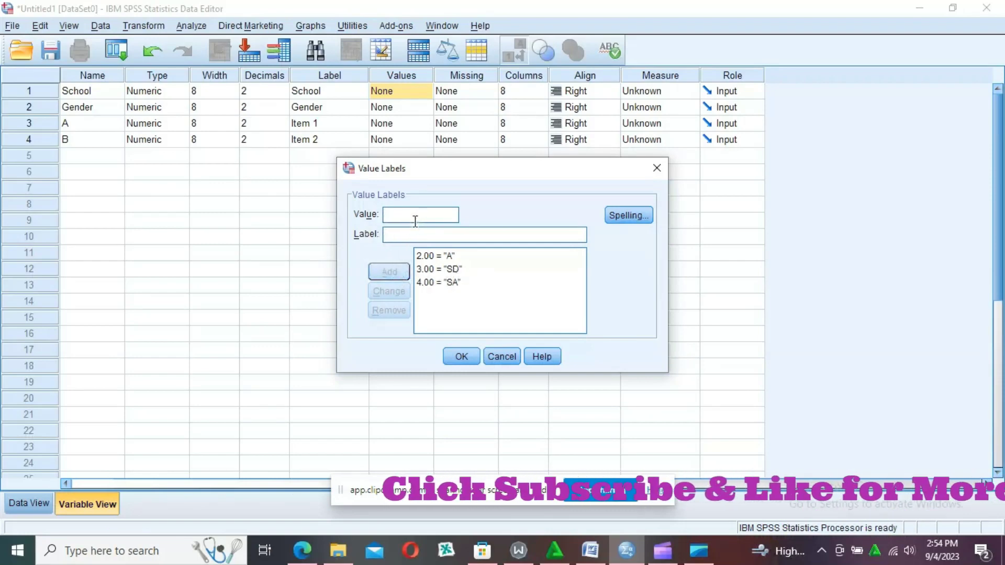
{"action": "type", "text": "1"}
{"action": "left_click", "coordinate": [415, 233]}
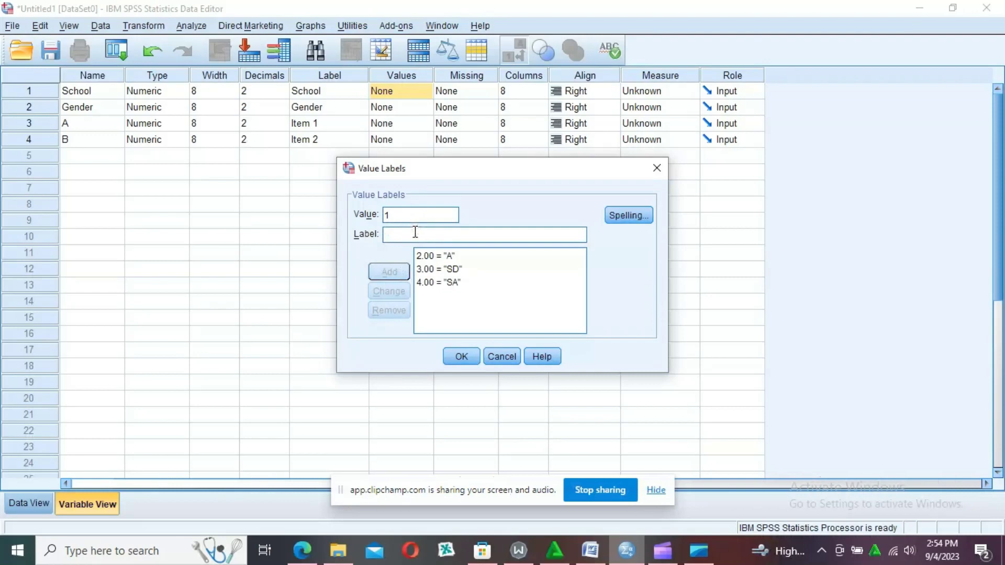
{"action": "type", "text": "D"}
{"action": "left_click", "coordinate": [394, 273]}
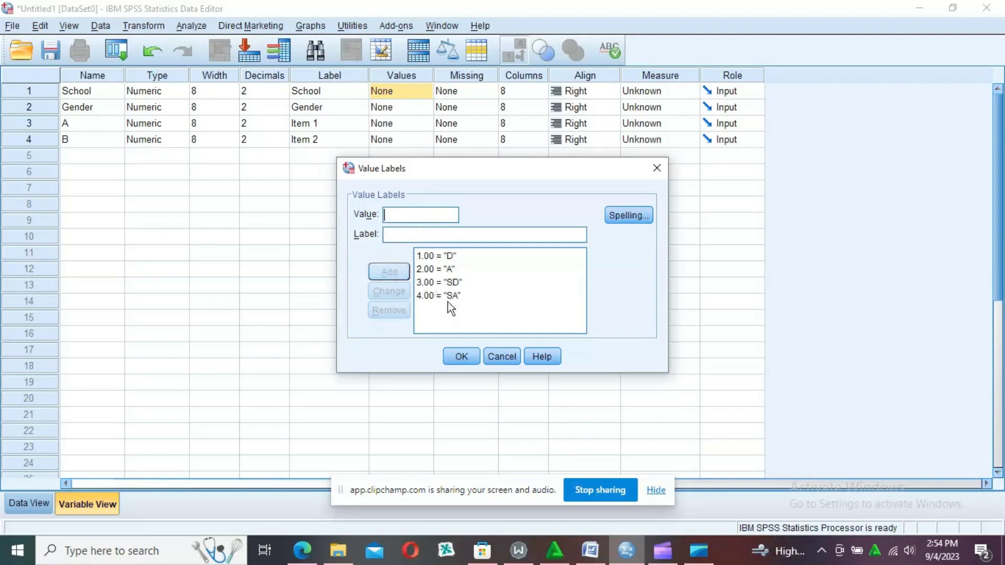
{"action": "left_click", "coordinate": [461, 358]}
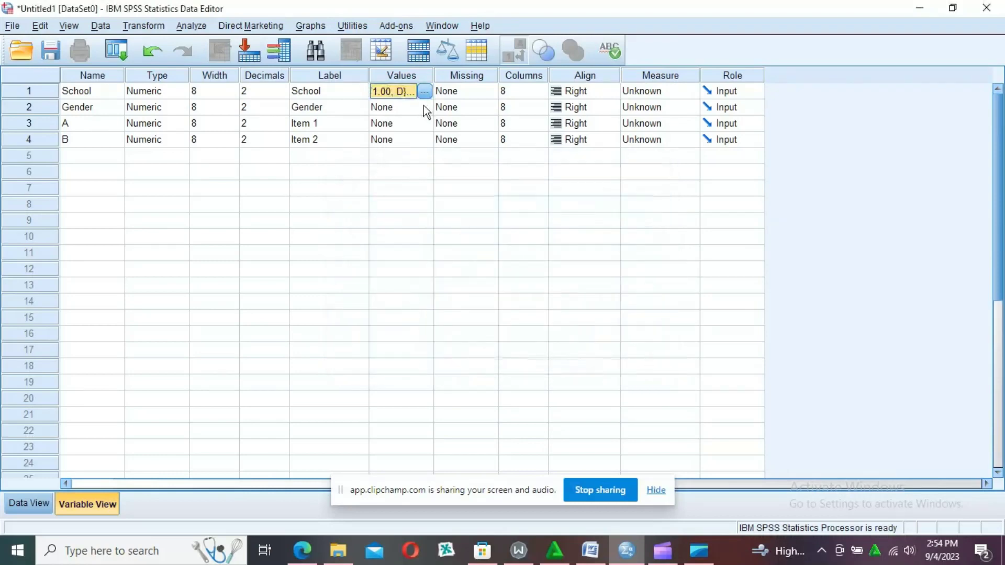
- Copy the School variable's value labels to variables A and B
{"action": "right_click", "coordinate": [409, 96]}
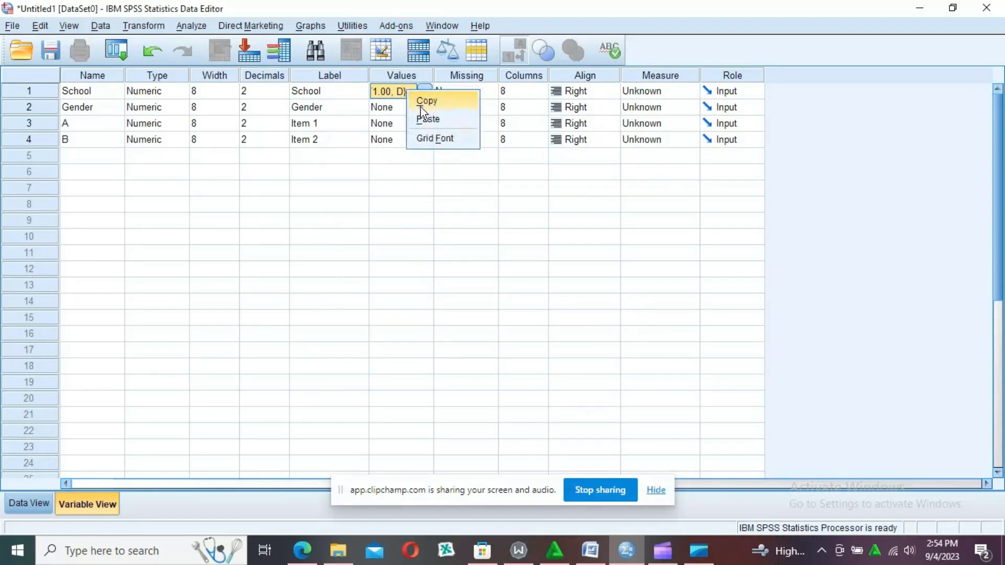
{"action": "left_click", "coordinate": [424, 104]}
{"action": "left_click", "coordinate": [409, 107]}
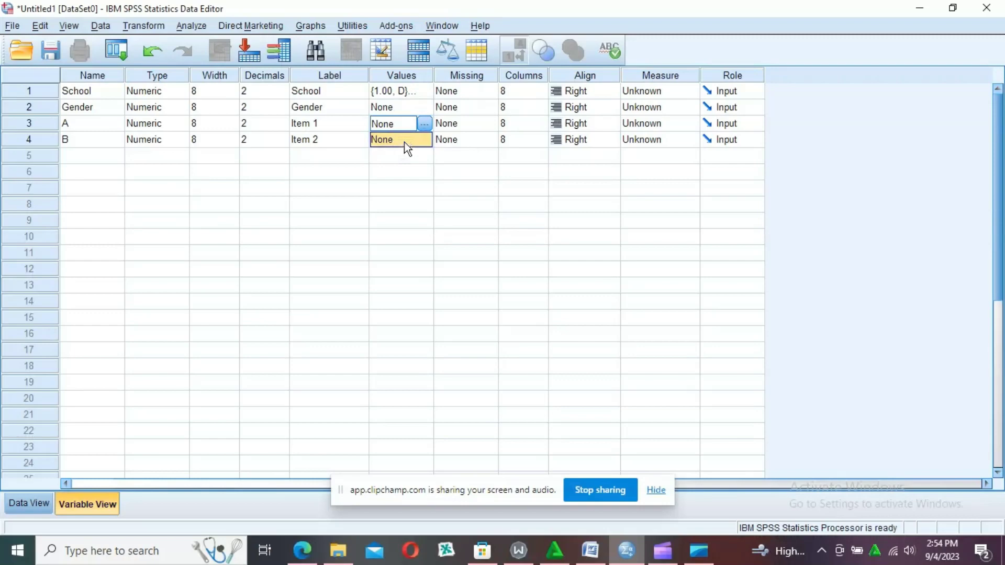
{"action": "key", "text": "ctrl+v"}
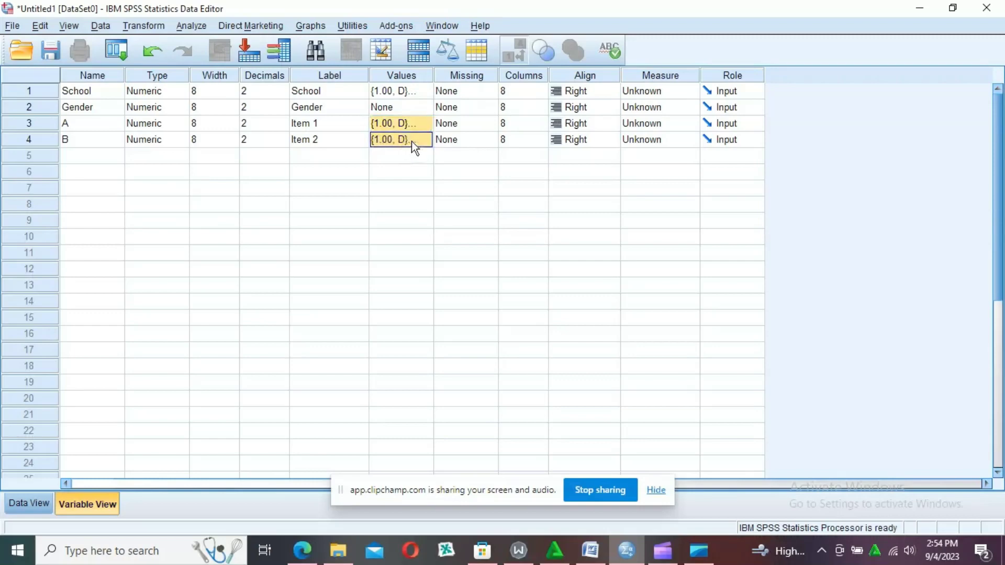
{"action": "right_click", "coordinate": [412, 128]}
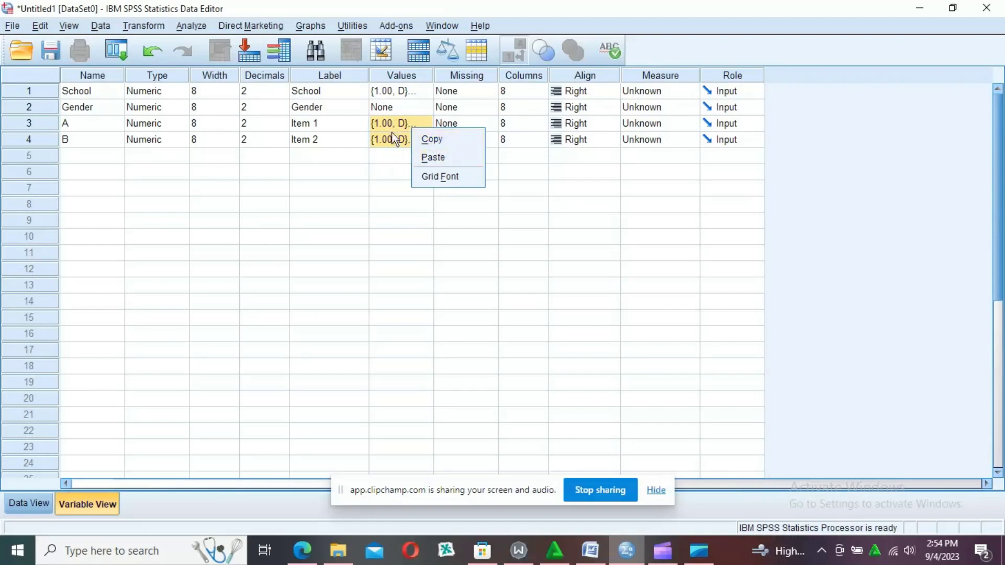
- Compare School's value labels with the School line and response codes in the Word questionnaire, and return to SPSS
{"action": "left_click", "coordinate": [389, 95]}
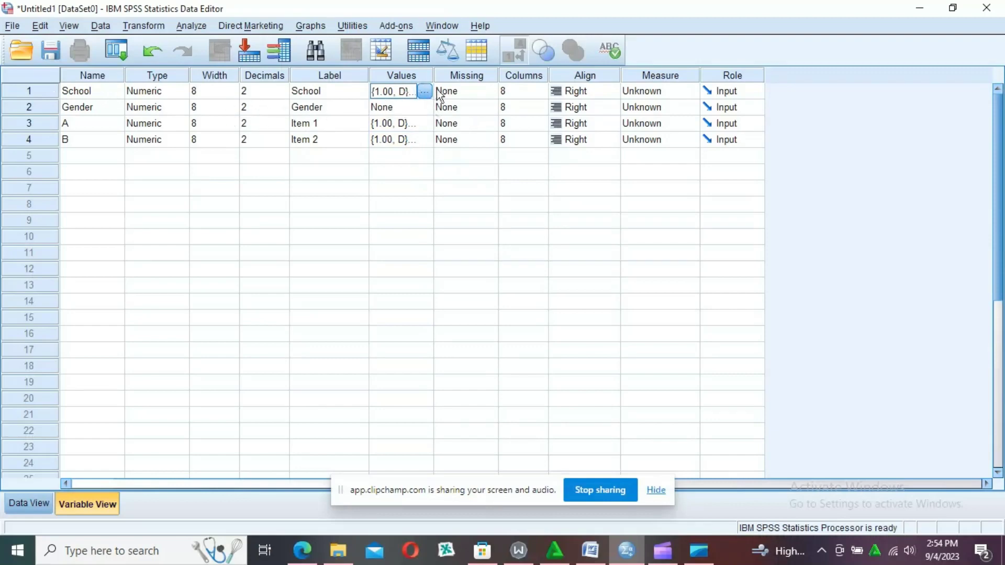
{"action": "left_click", "coordinate": [617, 488]}
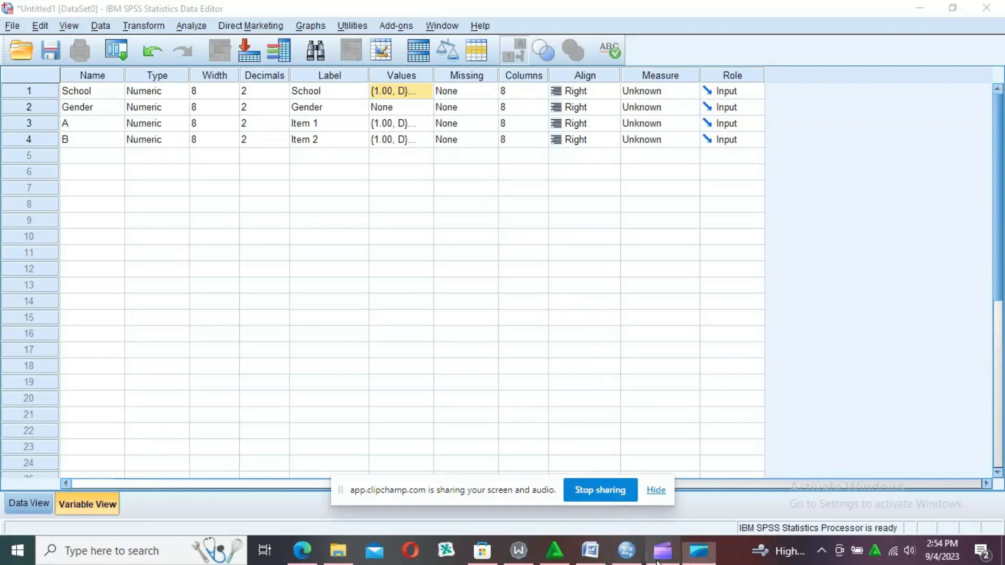
{"action": "mouse_move", "coordinate": [597, 558]}
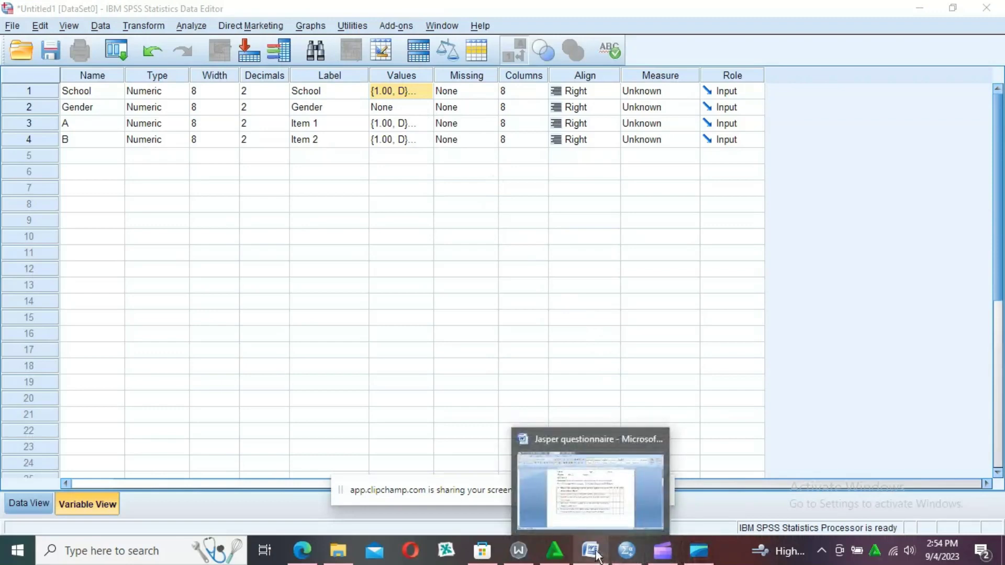
{"action": "left_click", "coordinate": [588, 499]}
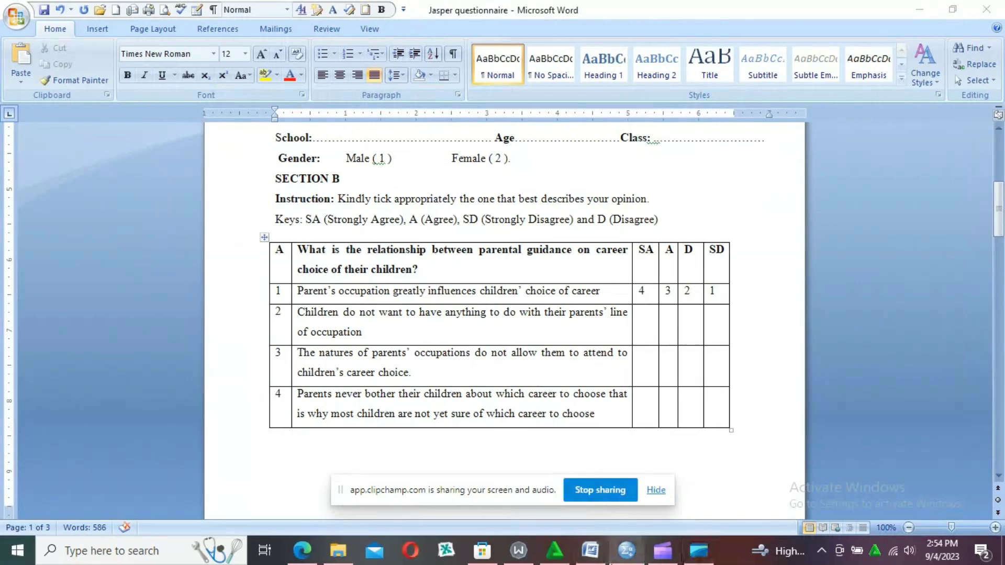
{"action": "mouse_move", "coordinate": [595, 548]}
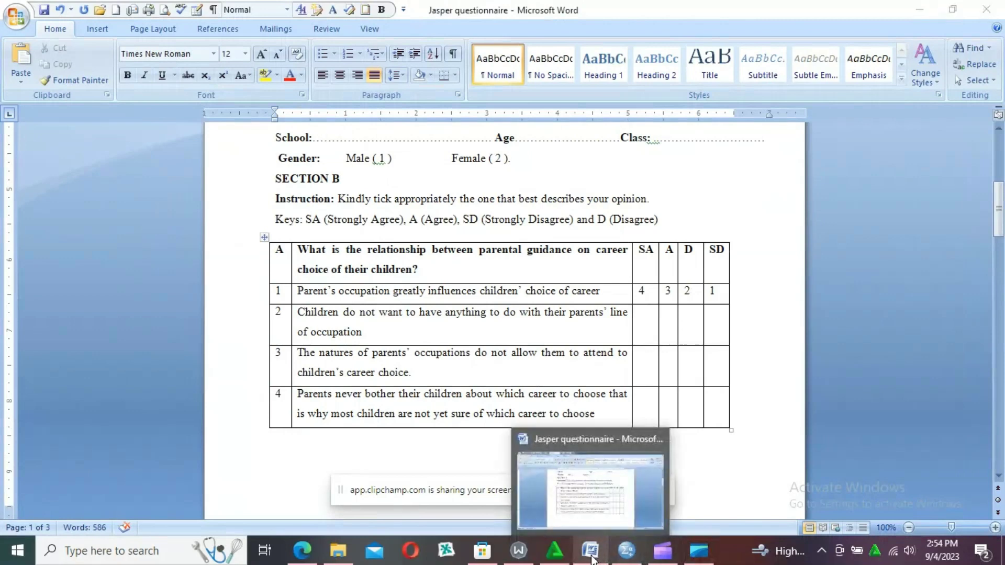
{"action": "left_click", "coordinate": [605, 511]}
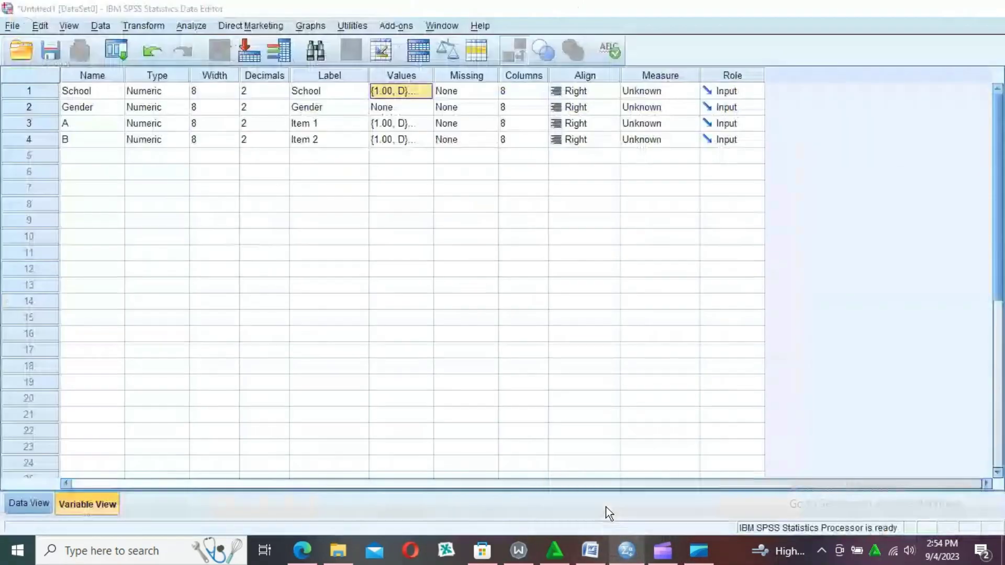
- Remove all existing value labels, D, A, SD and SA, from the School variable
{"action": "left_click", "coordinate": [406, 93]}
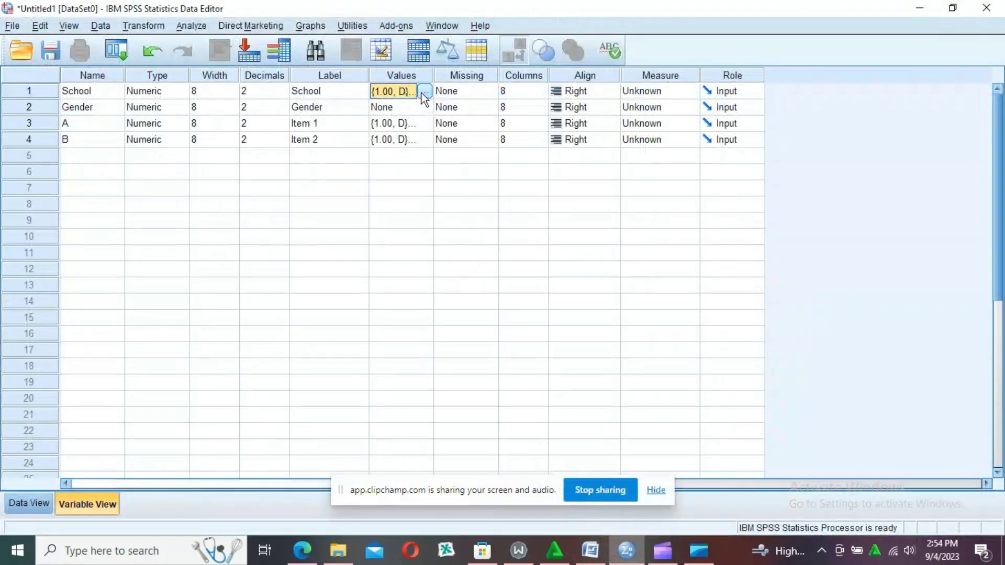
{"action": "left_click", "coordinate": [424, 91]}
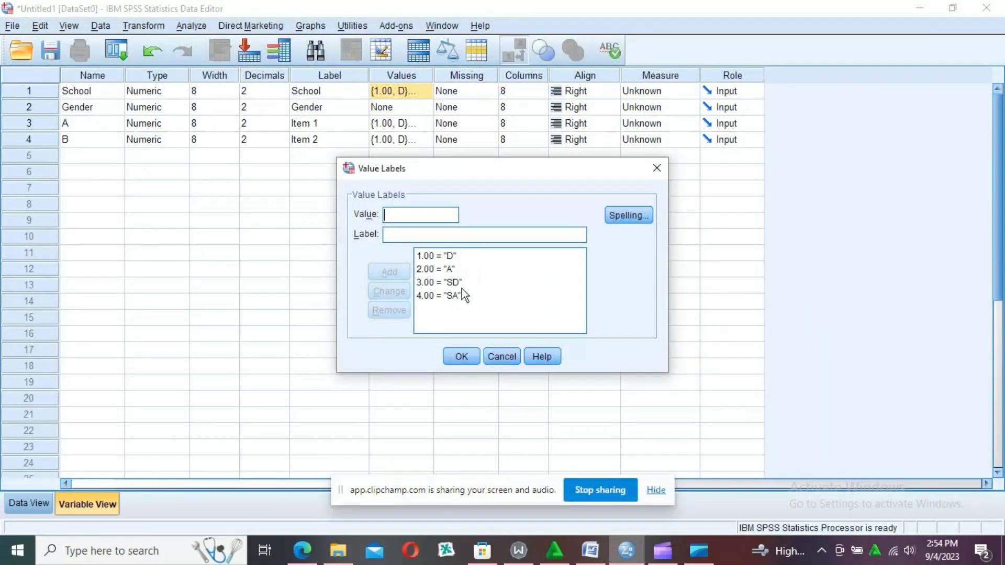
{"action": "left_click", "coordinate": [443, 255]}
{"action": "left_click", "coordinate": [443, 258]}
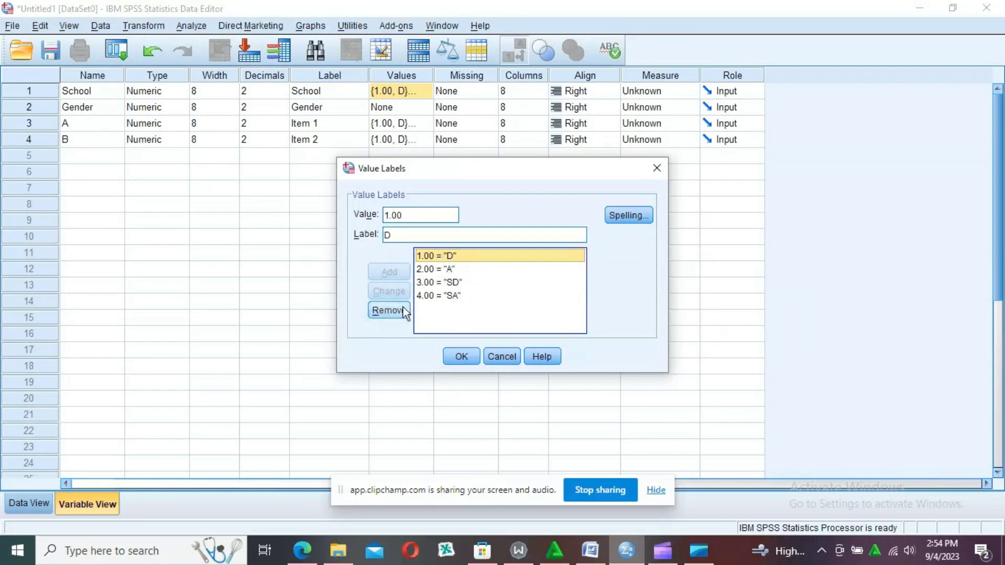
{"action": "left_click", "coordinate": [389, 310]}
{"action": "left_click", "coordinate": [444, 257]}
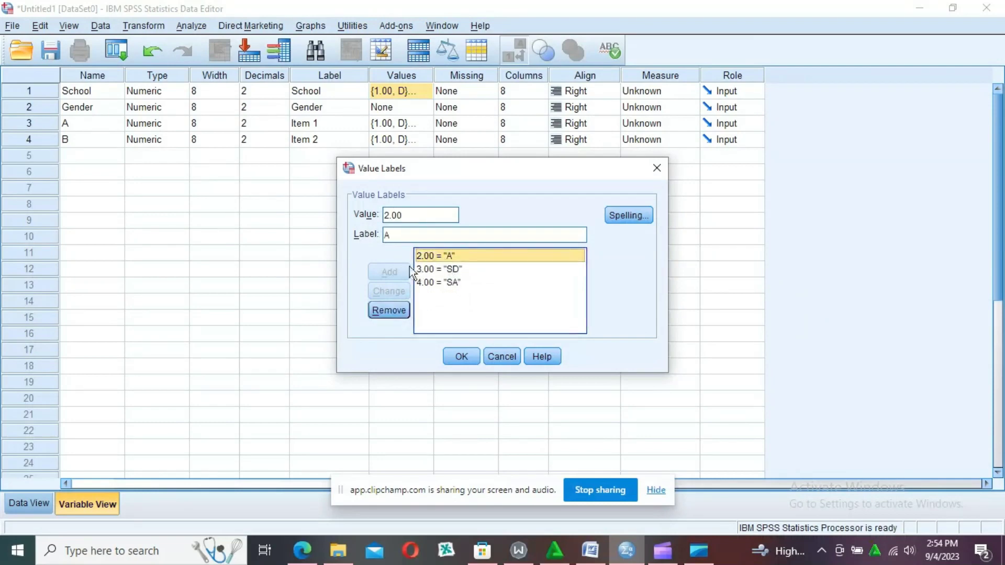
{"action": "left_click", "coordinate": [397, 313]}
{"action": "left_click", "coordinate": [446, 256]}
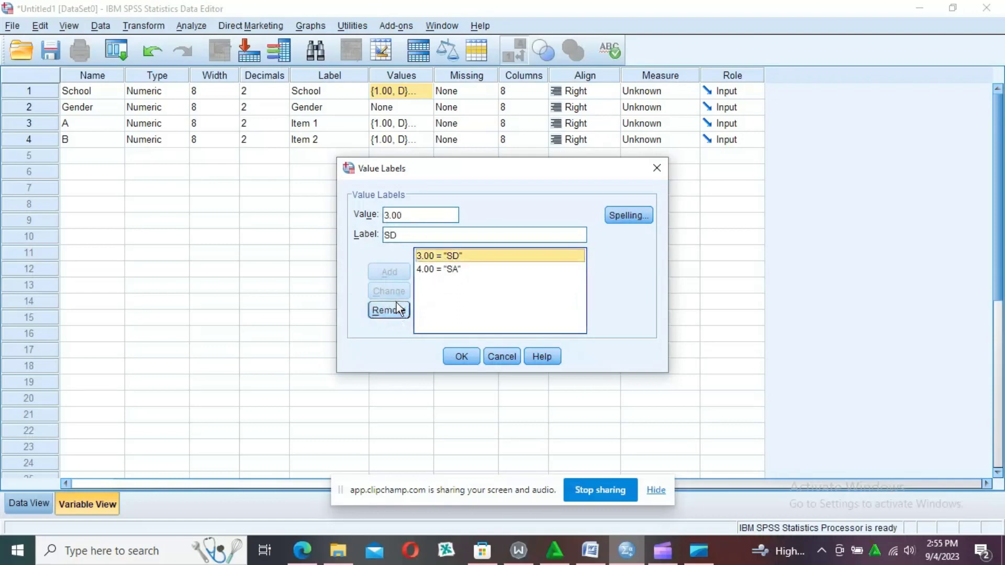
{"action": "left_click", "coordinate": [396, 304]}
{"action": "left_click", "coordinate": [451, 257]}
{"action": "left_click", "coordinate": [399, 310]}
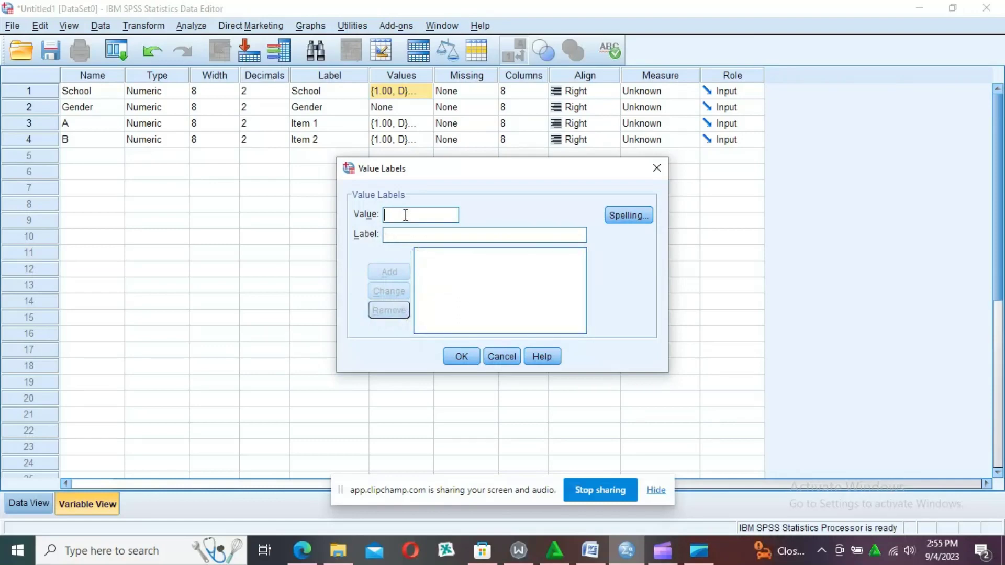
- Add new value labels for the School variable: 1 as CAC and 2 as LLP
{"action": "left_click", "coordinate": [405, 215]}
{"action": "type", "text": "1"}
{"action": "left_click", "coordinate": [410, 234]}
{"action": "type", "text": "CAC"}
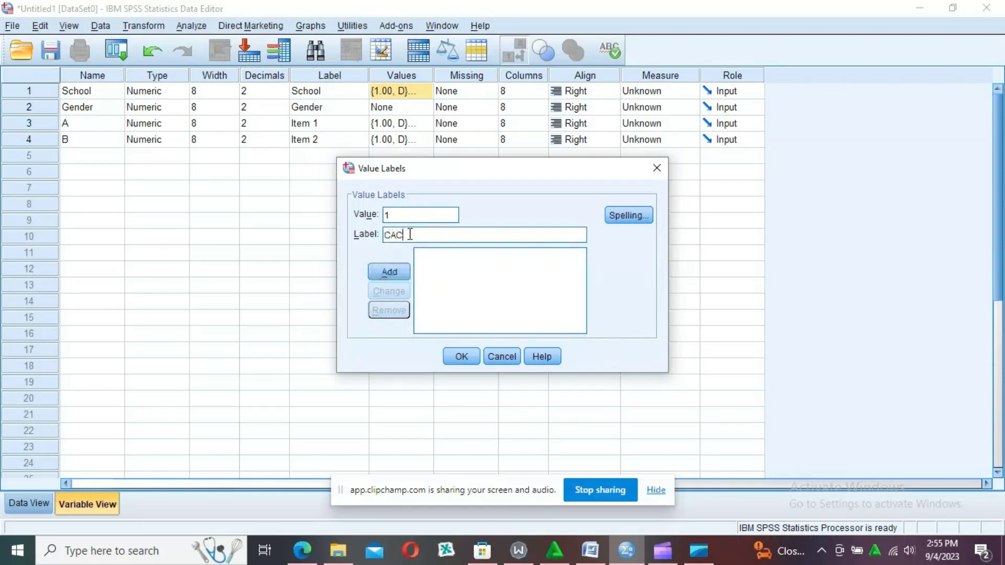
{"action": "left_click", "coordinate": [399, 274]}
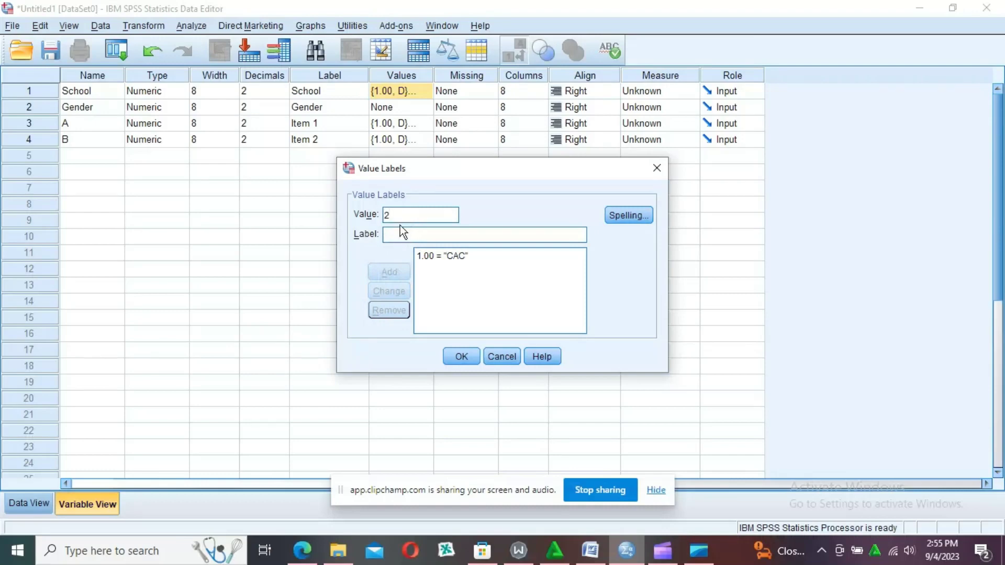
{"action": "left_click", "coordinate": [401, 234]}
{"action": "type", "text": "LLP"}
{"action": "left_click", "coordinate": [398, 276]}
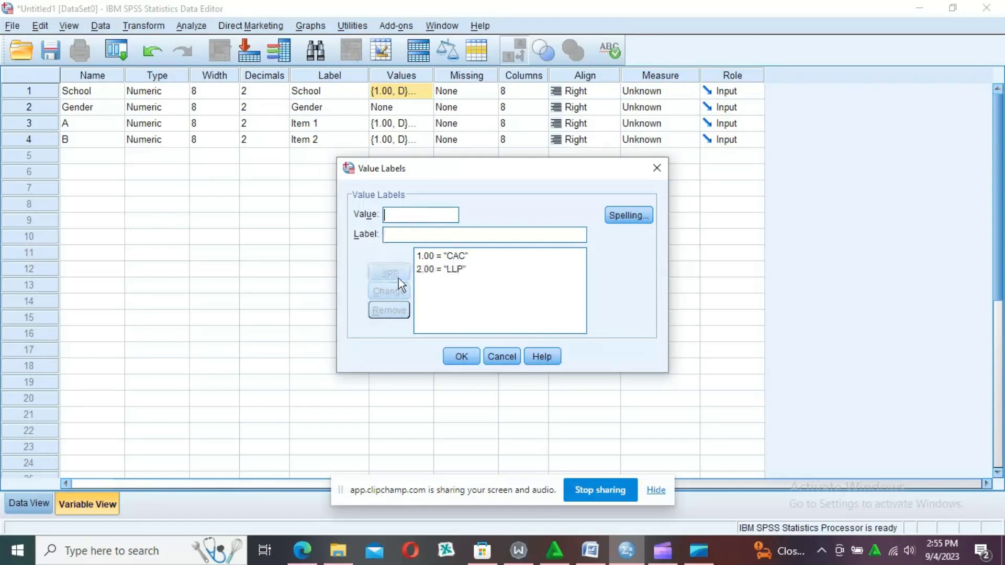
- Add two more School value labels: 3 as JJP and 4 as POP
{"action": "left_click", "coordinate": [401, 234]}
{"action": "type", "text": "JJ"}
{"action": "type", "text": "4"}
{"action": "left_click", "coordinate": [420, 237]}
{"action": "type", "text": "POP"}
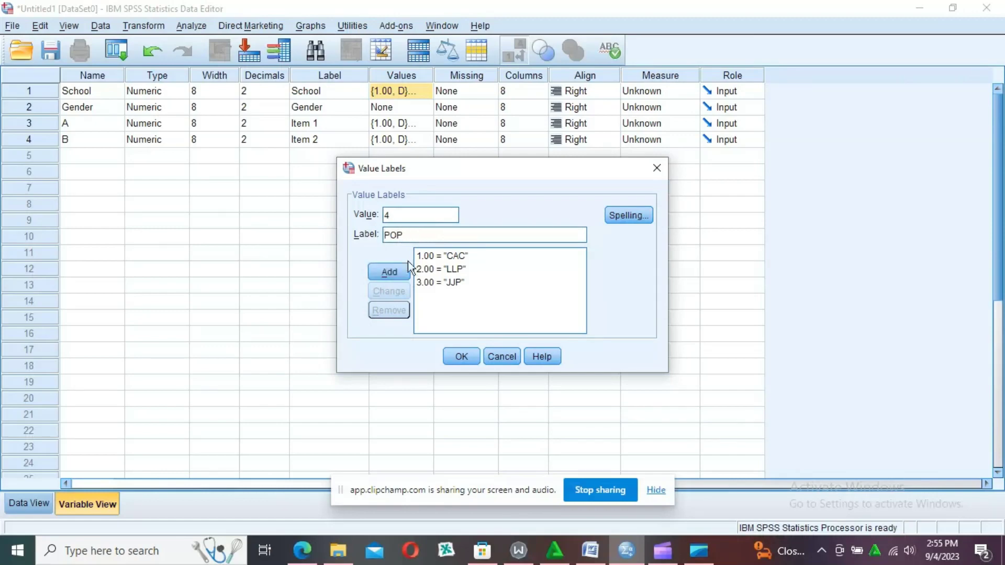
{"action": "left_click", "coordinate": [401, 270]}
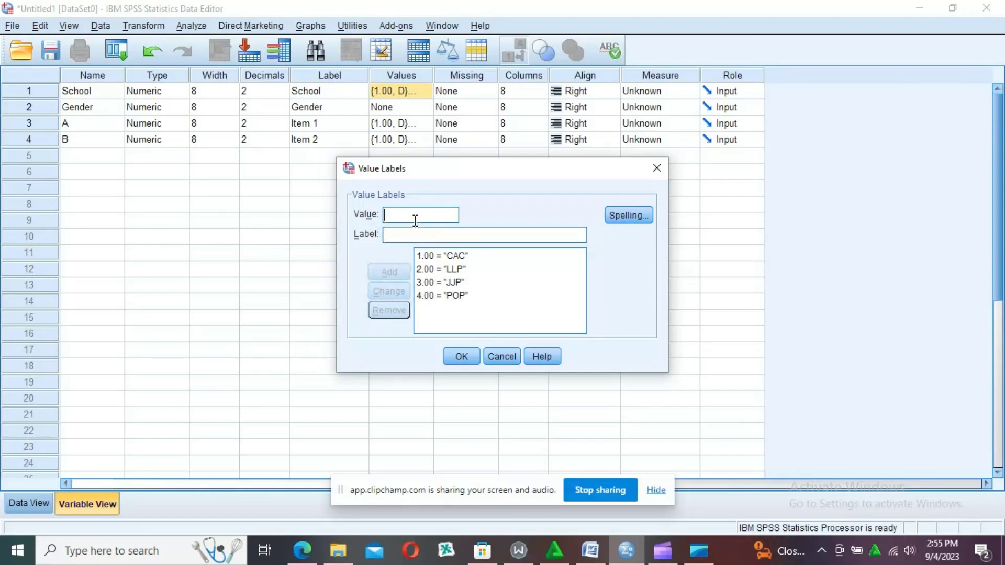
- Add the School value label 5 as ASK and apply the set
{"action": "type", "text": "5"}
{"action": "left_click", "coordinate": [409, 239]}
{"action": "type", "text": "ASK"}
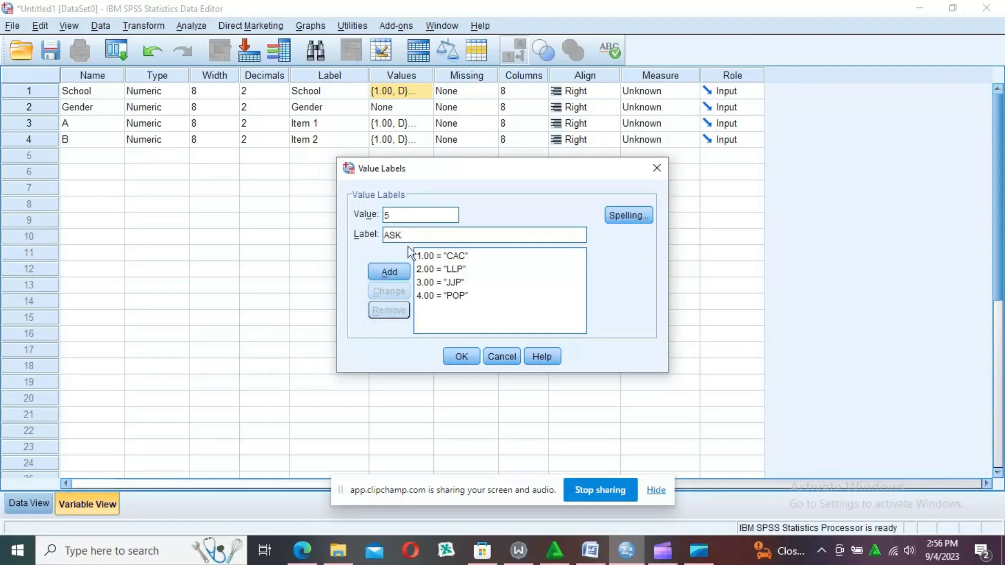
{"action": "left_click", "coordinate": [395, 270]}
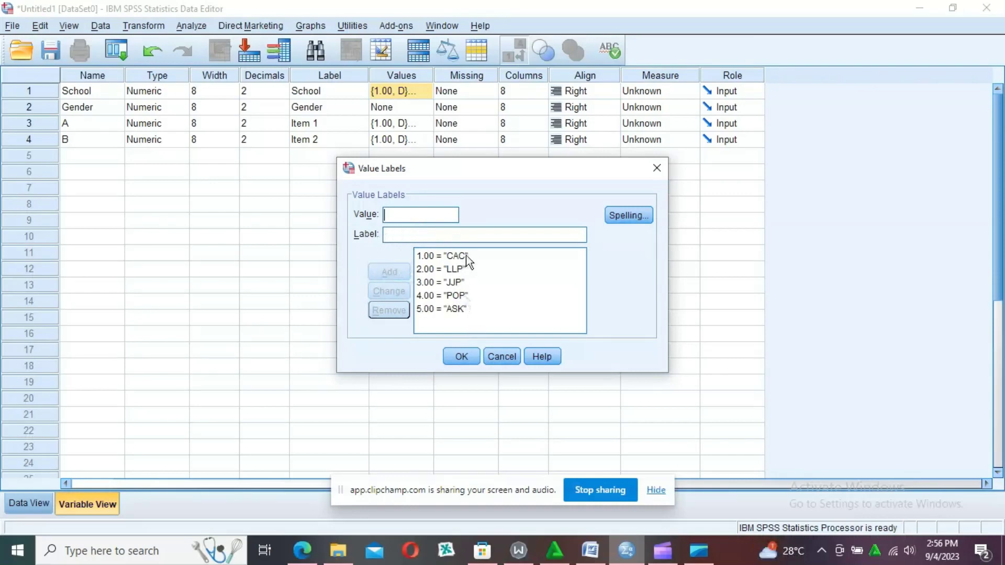
{"action": "left_click", "coordinate": [462, 356]}
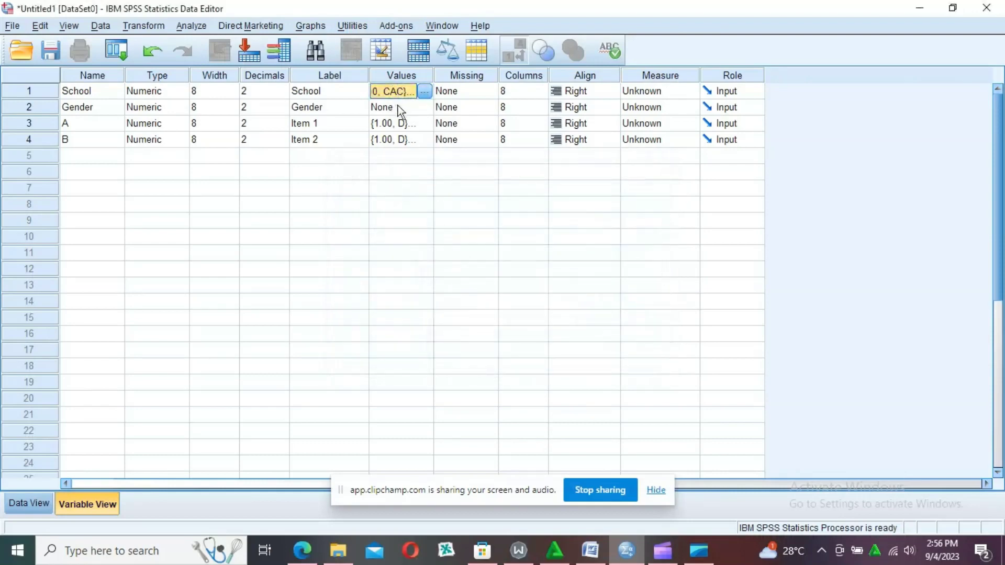
- Check the gender codes in the Word questionnaire and add the value label 1 as Male to SPSS's Gender variable
{"action": "left_click", "coordinate": [398, 105]}
{"action": "left_click", "coordinate": [425, 107]}
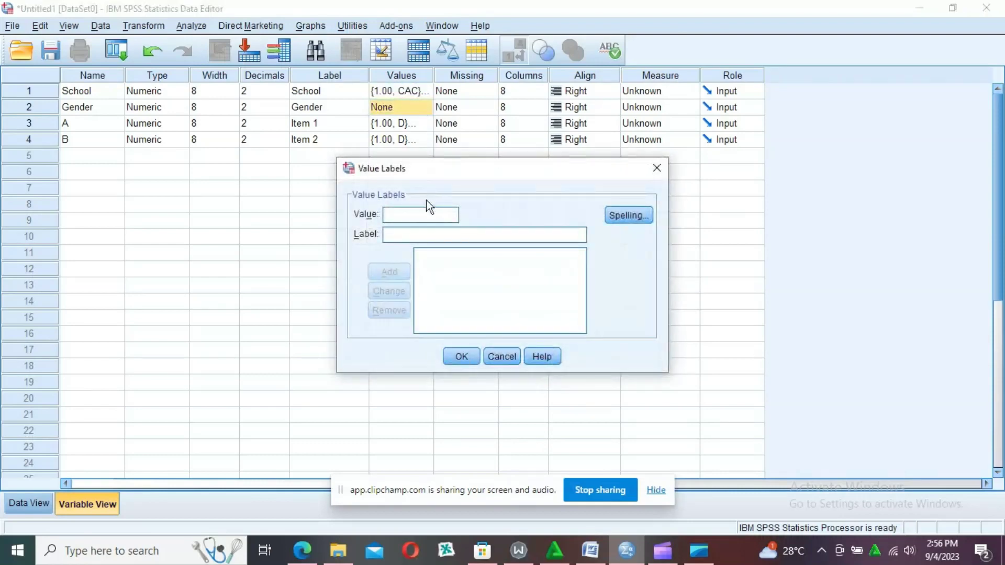
{"action": "type", "text": "1"}
{"action": "left_click", "coordinate": [589, 550]}
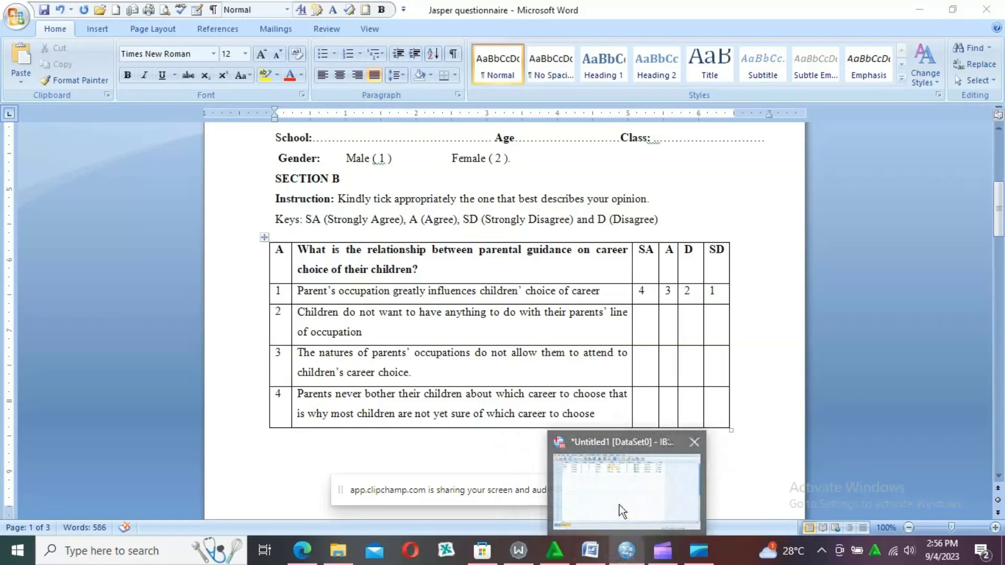
{"action": "left_click", "coordinate": [620, 504]}
{"action": "type", "text": "MA"}
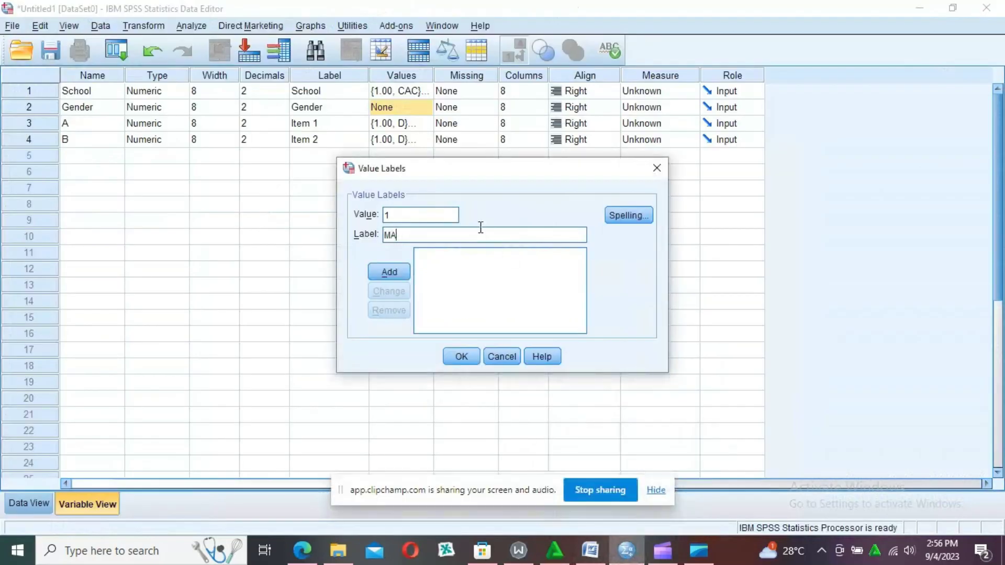
{"action": "key", "text": "BackSpace"}
{"action": "type", "text": "ale"}
{"action": "left_click", "coordinate": [395, 270]}
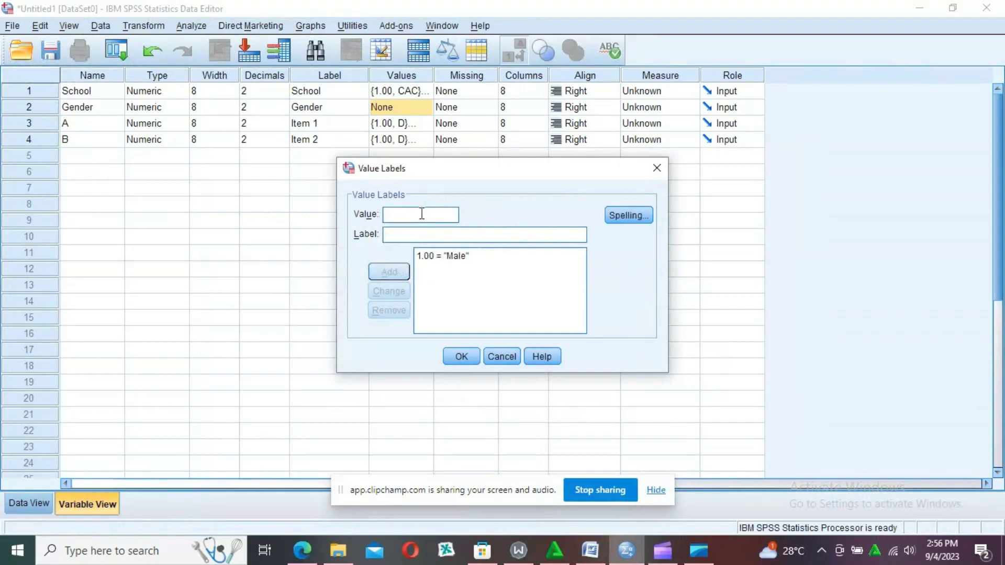
- Add the Gender value label 2 as Female and apply the set
{"action": "type", "text": "2"}
{"action": "left_click", "coordinate": [423, 235]}
{"action": "type", "text": "Female"}
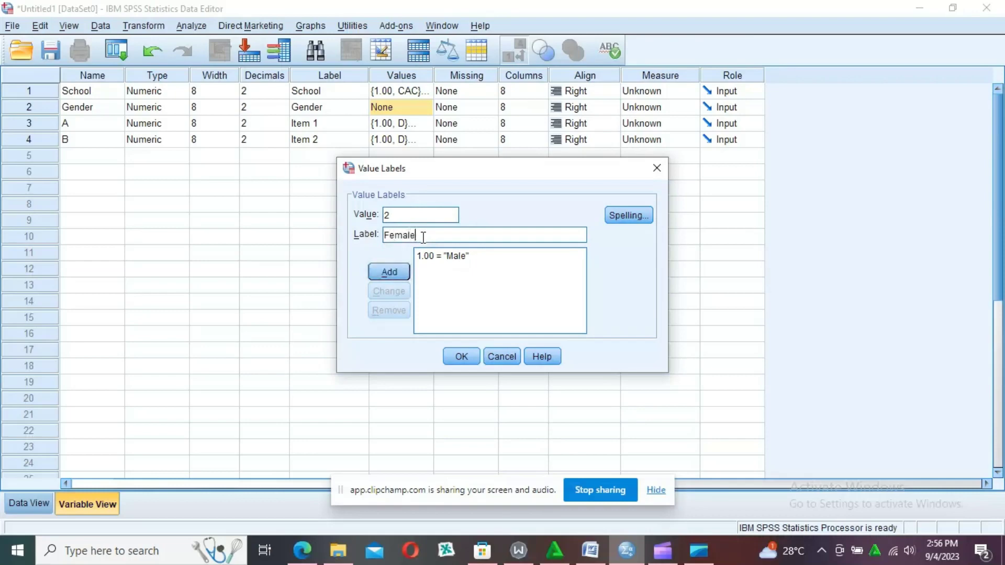
{"action": "left_click", "coordinate": [396, 269]}
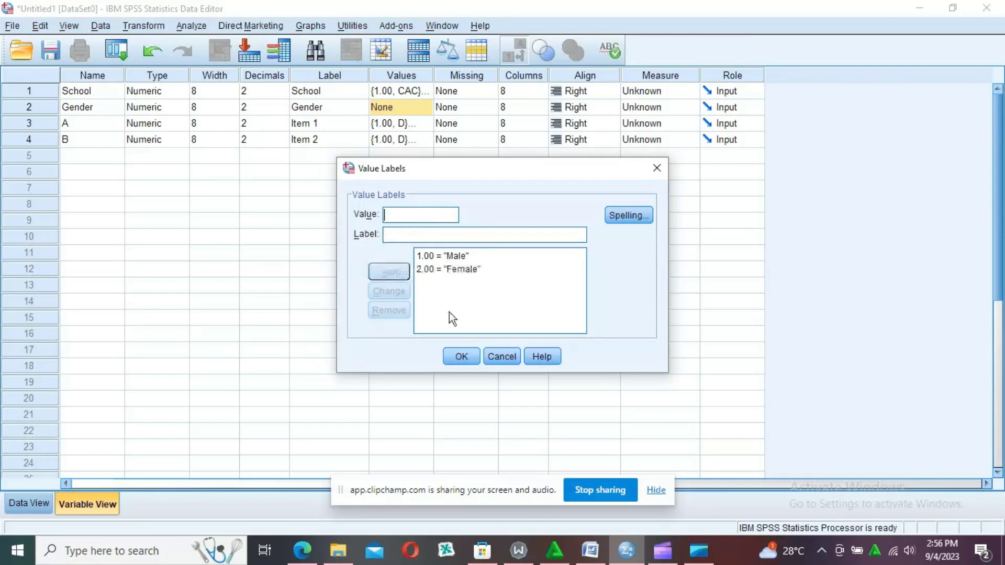
{"action": "left_click", "coordinate": [461, 356]}
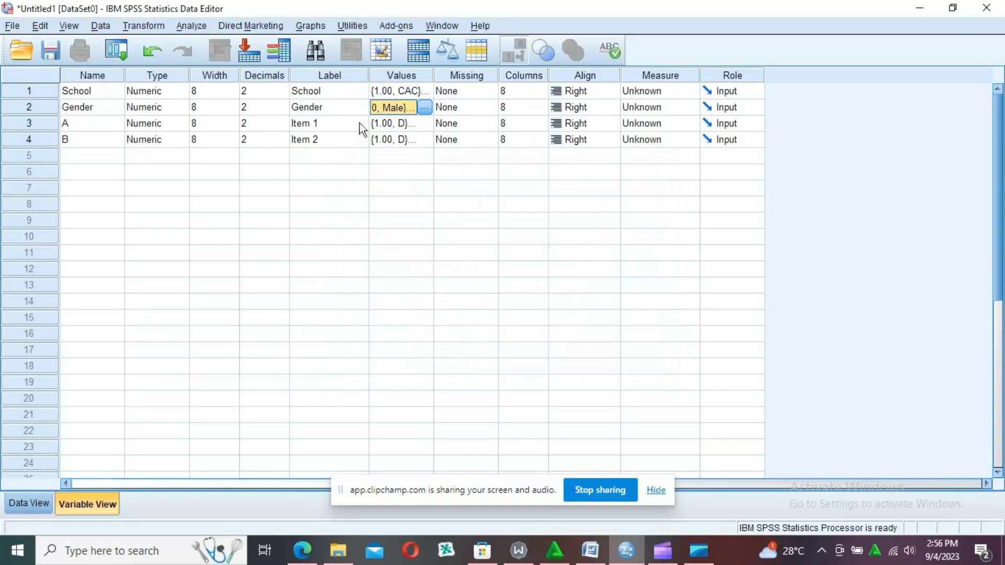
- Show the data entry grid, review the School and Gender lines in the Word questionnaire, and return to SPSS
{"action": "left_click", "coordinate": [38, 505]}
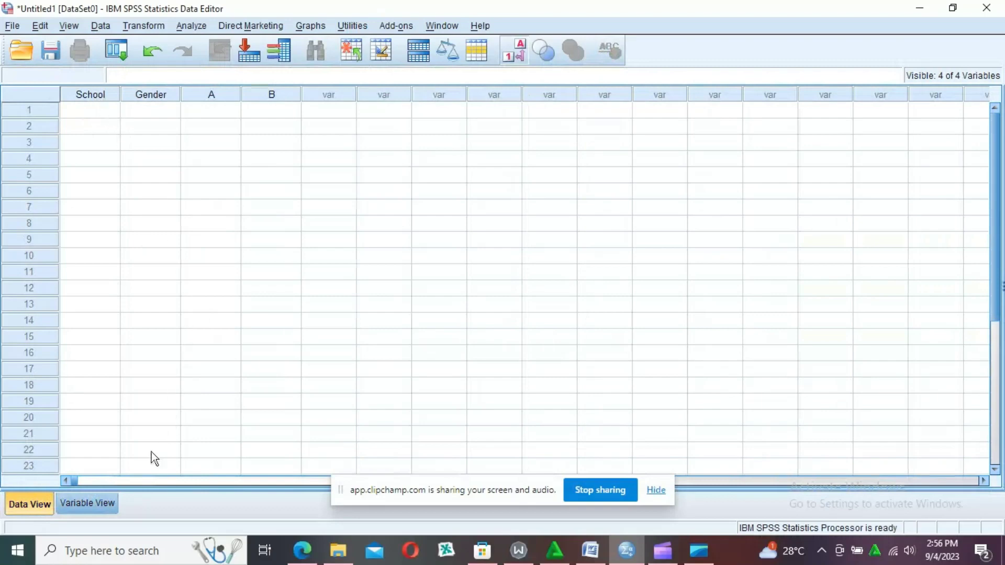
{"action": "left_click", "coordinate": [350, 499]}
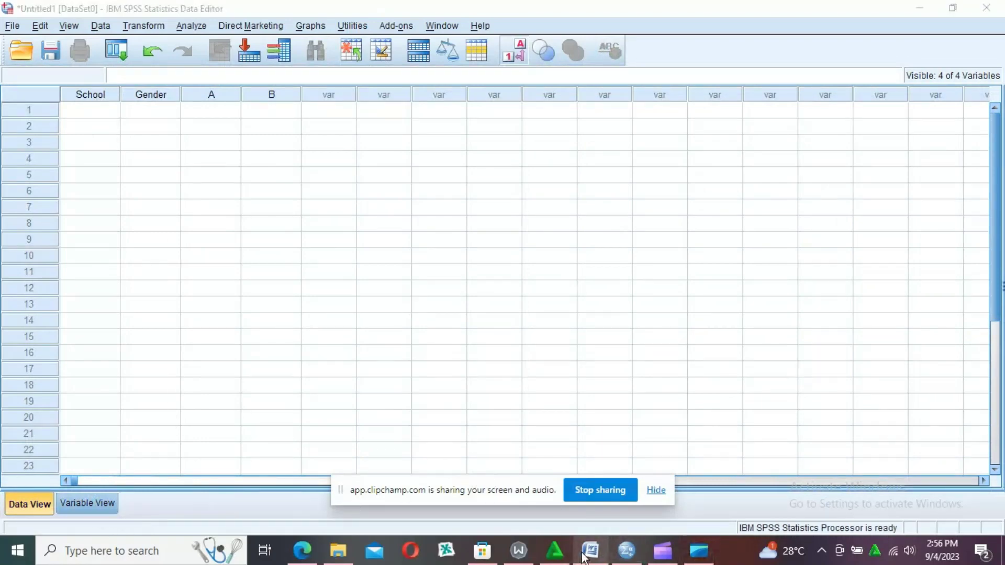
{"action": "mouse_move", "coordinate": [590, 550]}
{"action": "left_click", "coordinate": [591, 504]}
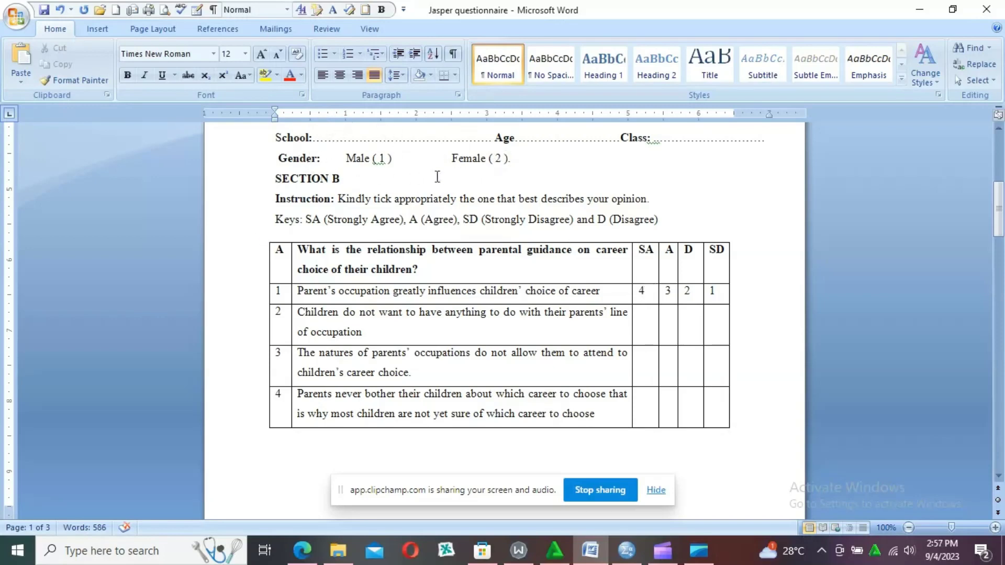
{"action": "mouse_move", "coordinate": [628, 559]}
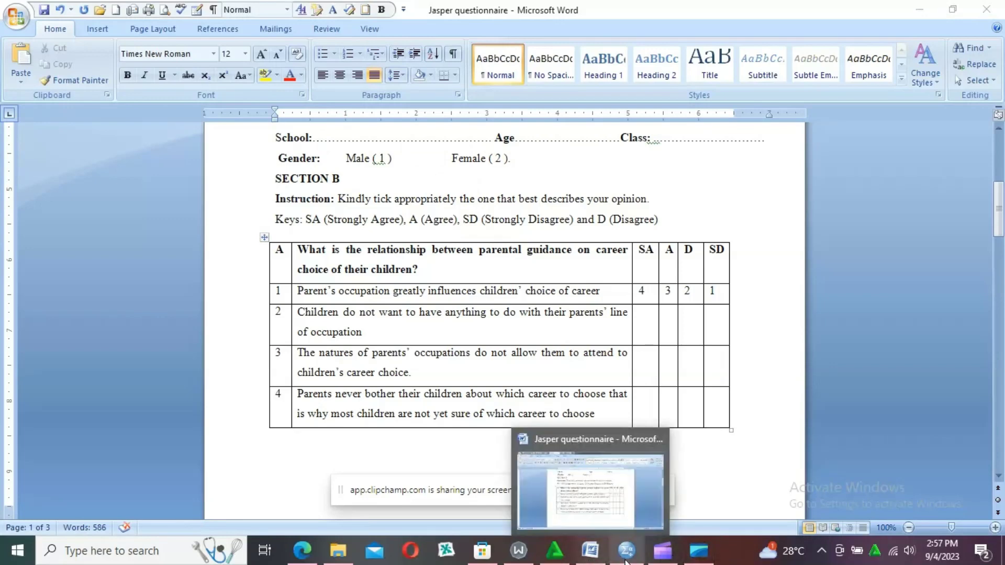
{"action": "left_click", "coordinate": [604, 459]}
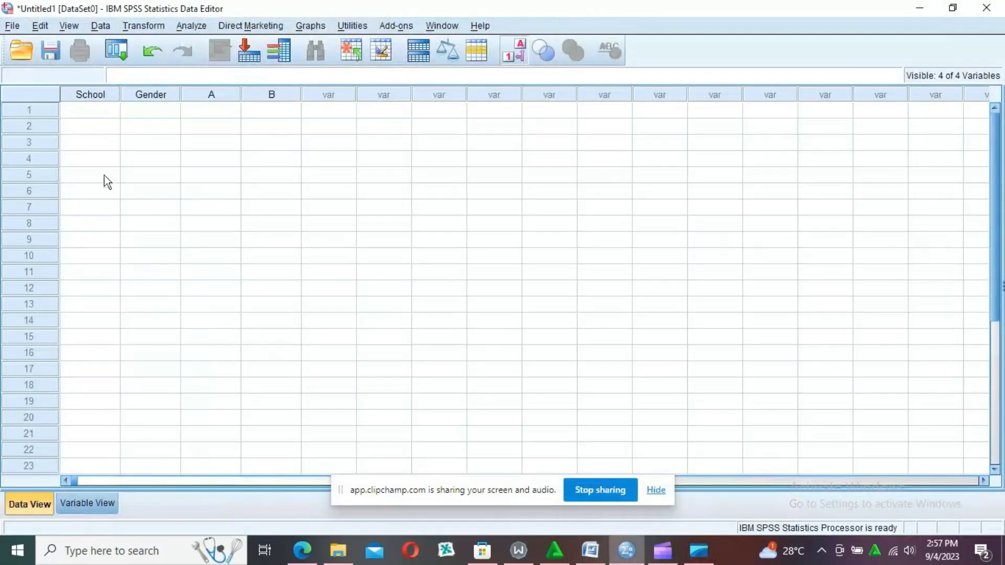
- Enter the School codes 1, 2, 1, 3, 4 and 5 for cases 1 to 6
{"action": "left_click", "coordinate": [107, 119]}
{"action": "type", "text": "11"}
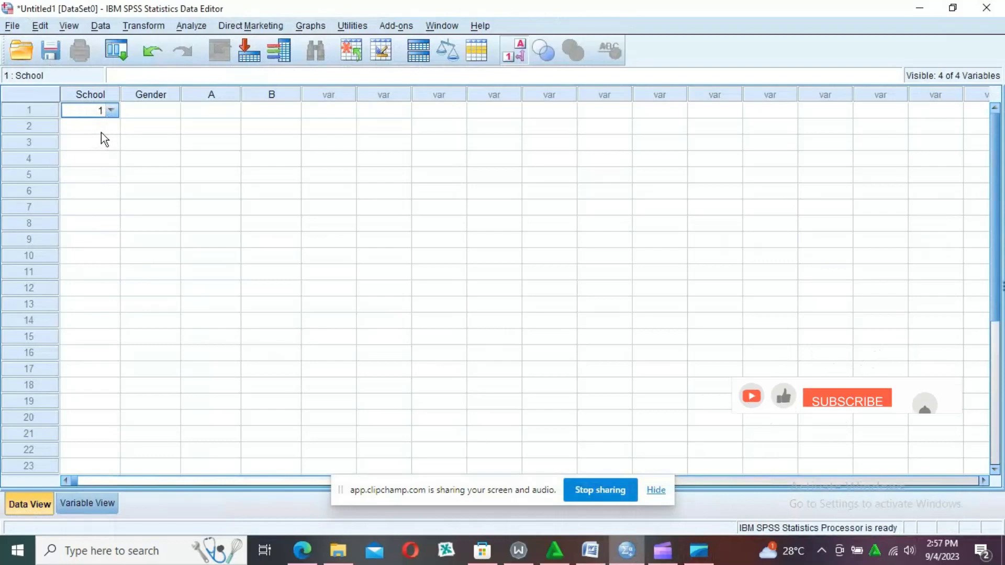
{"action": "left_click", "coordinate": [102, 128]}
{"action": "type", "text": "2"}
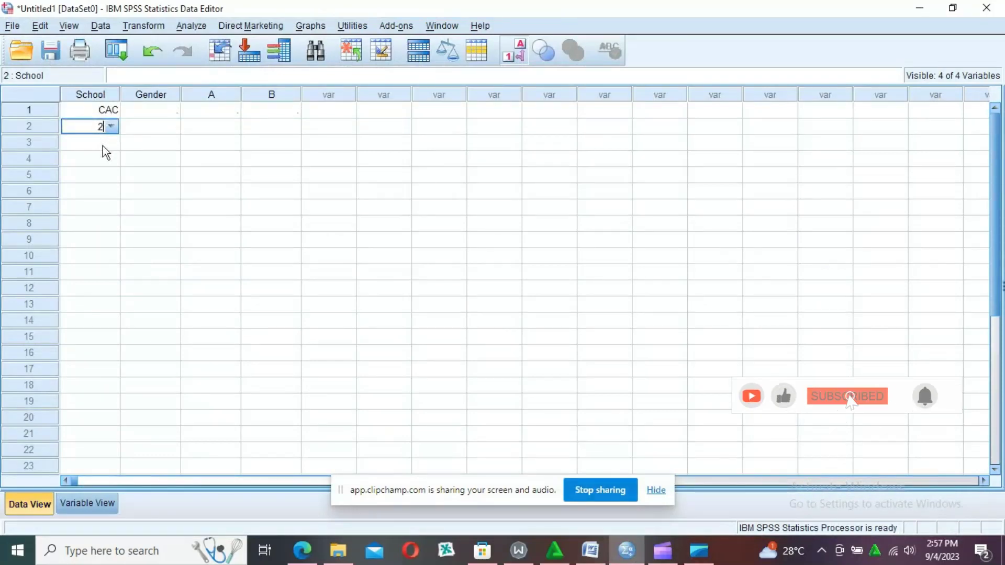
{"action": "left_click", "coordinate": [103, 145]}
{"action": "type", "text": "11"}
{"action": "key", "text": "BackSpace"}
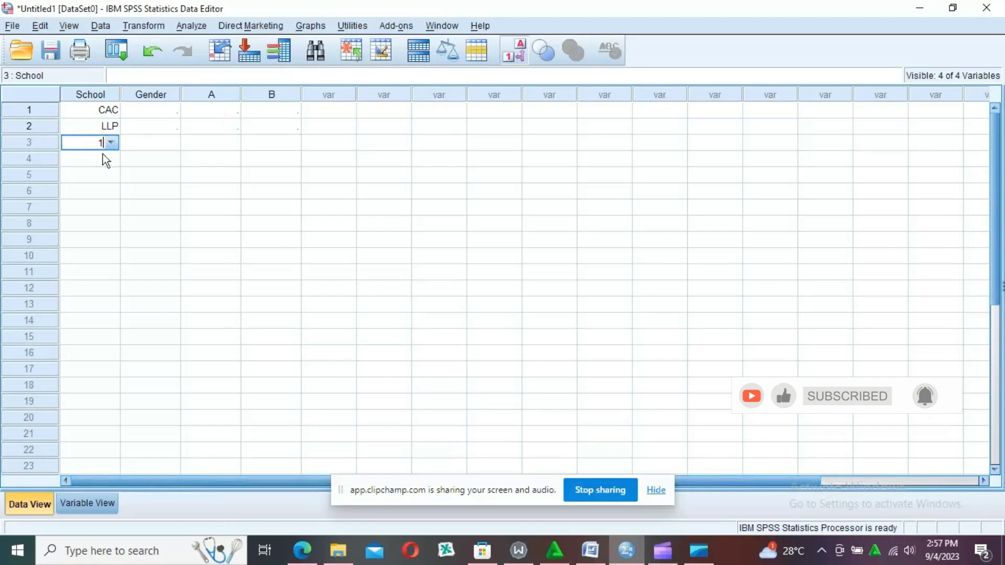
{"action": "left_click", "coordinate": [105, 158]}
{"action": "type", "text": "3"}
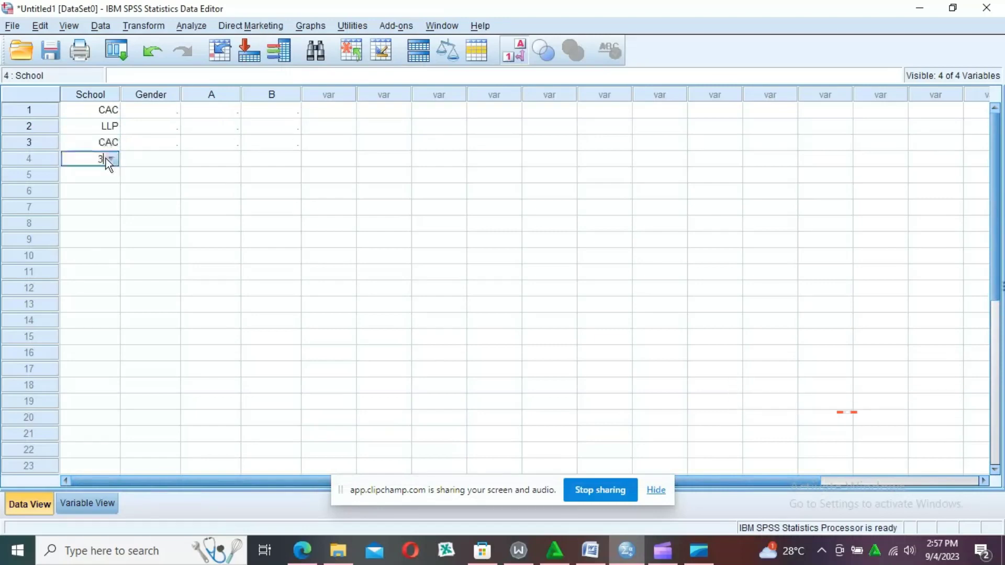
{"action": "left_click", "coordinate": [106, 177]}
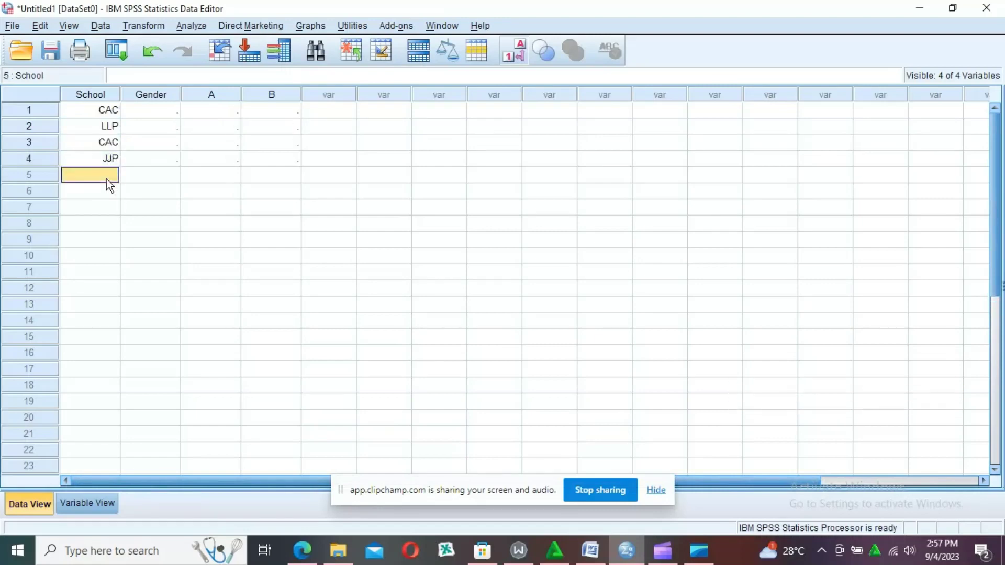
{"action": "type", "text": "4"}
{"action": "left_click", "coordinate": [108, 189]}
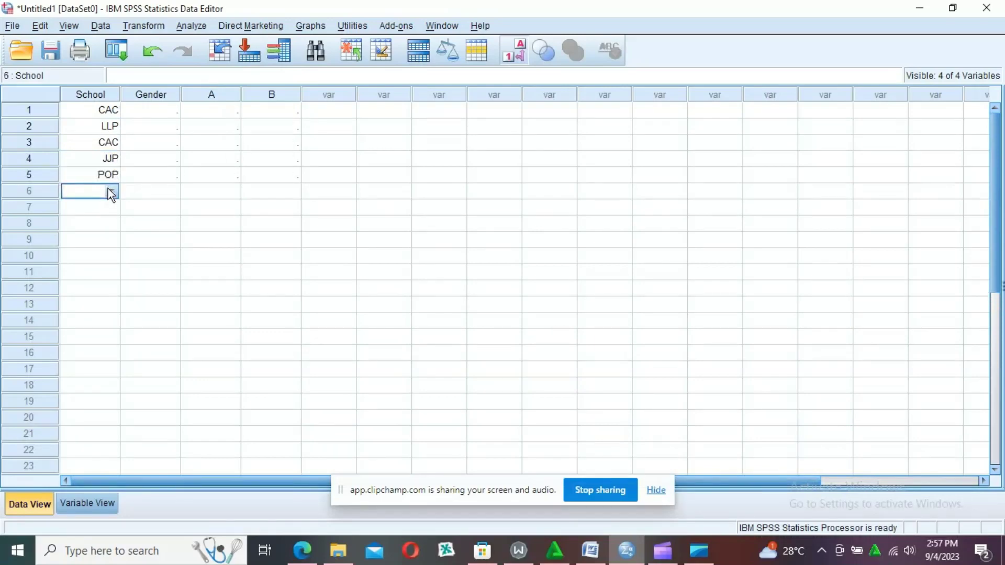
- Enter the Gender codes 1, 2, 1 and 2 for cases 1 to 4
{"action": "left_click", "coordinate": [159, 99]}
{"action": "left_click", "coordinate": [164, 114]}
{"action": "type", "text": "1"}
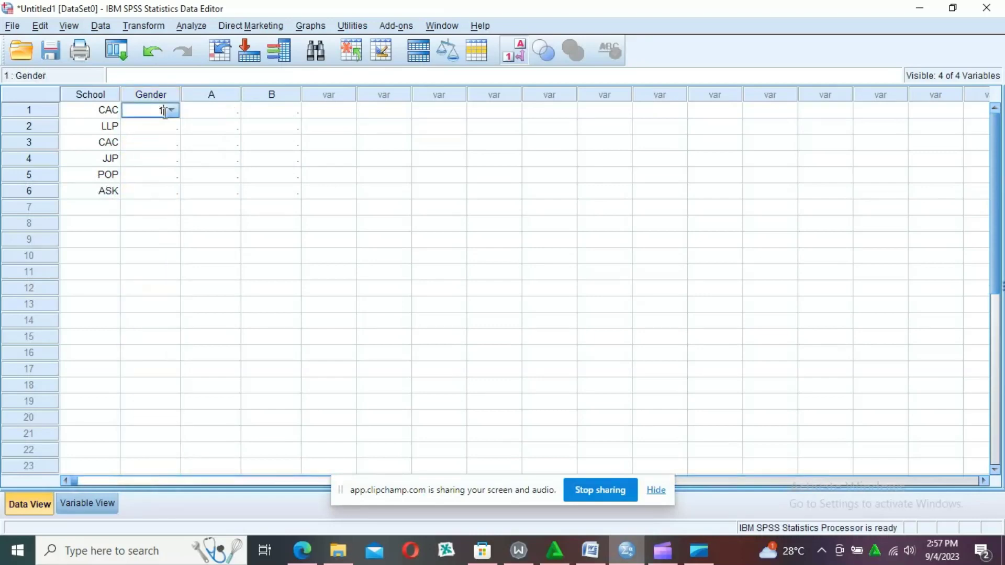
{"action": "left_click", "coordinate": [164, 126]}
{"action": "type", "text": "2"}
{"action": "left_click", "coordinate": [164, 142]}
{"action": "type", "text": "11"}
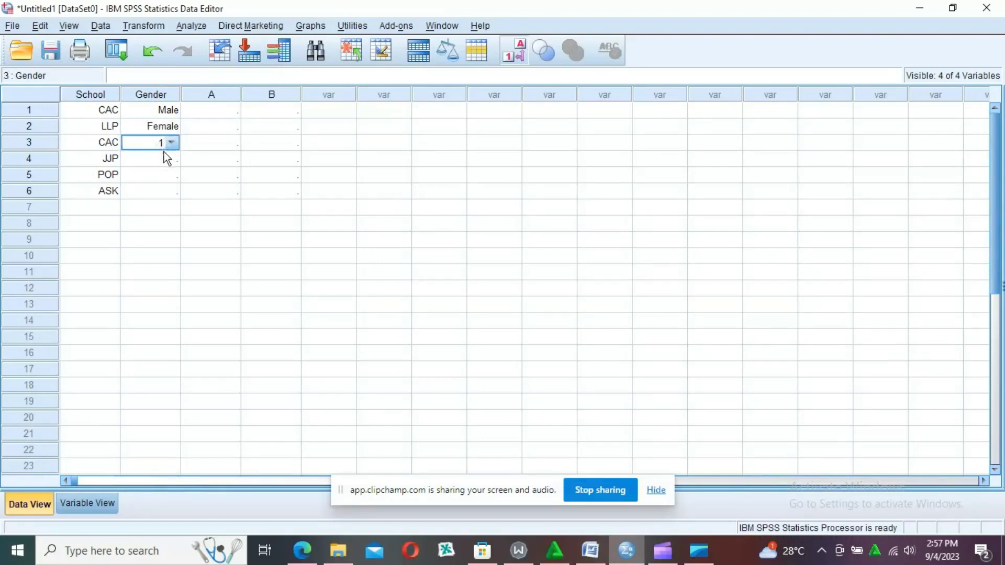
{"action": "left_click", "coordinate": [165, 159]}
{"action": "type", "text": "2"}
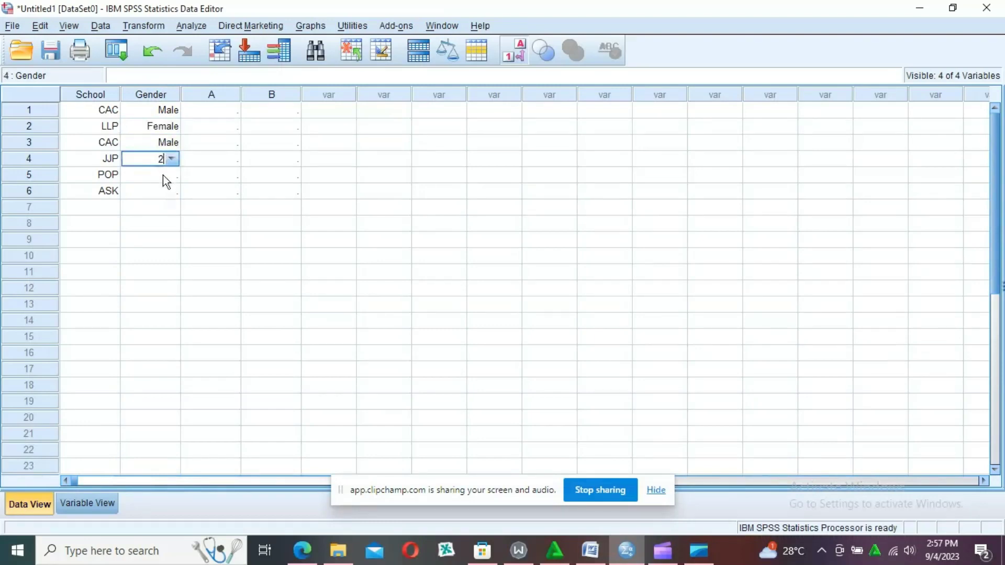
{"action": "left_click", "coordinate": [162, 177]}
{"action": "type", "text": "3"}
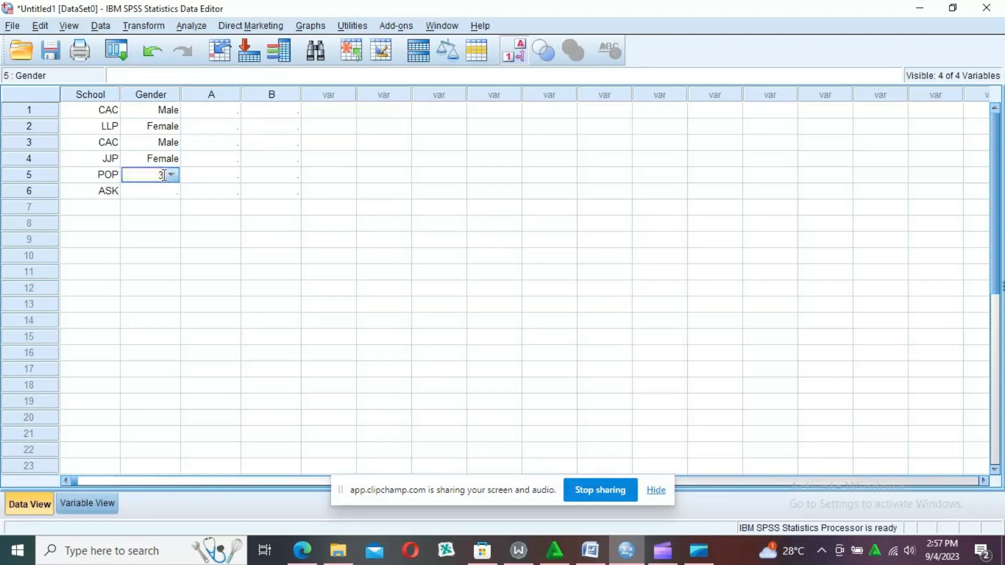
{"action": "left_click", "coordinate": [164, 191]}
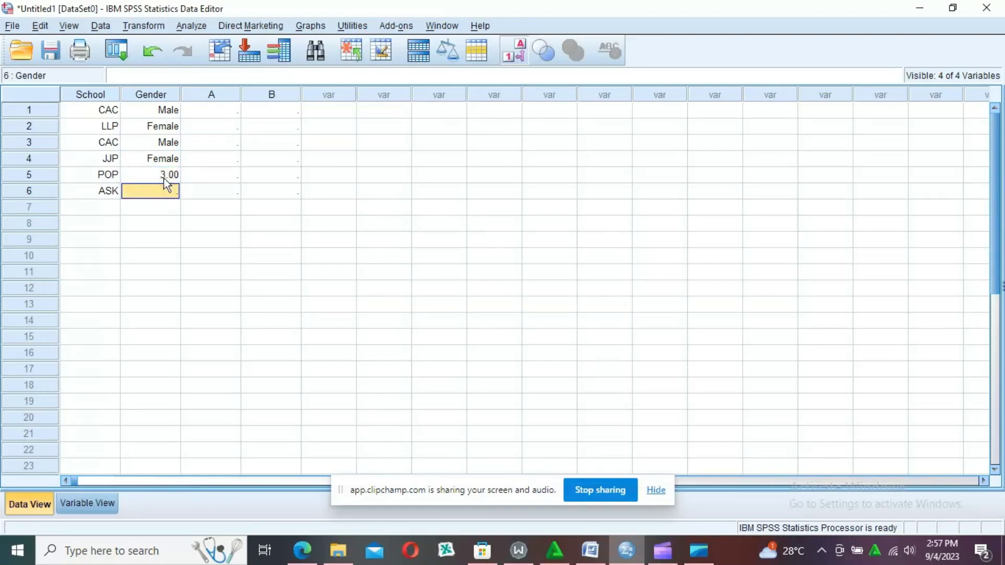
- Set the Gender code of case 5 to 2 and enter 1 for case 6
{"action": "left_click", "coordinate": [164, 178]}
{"action": "type", "text": "22"}
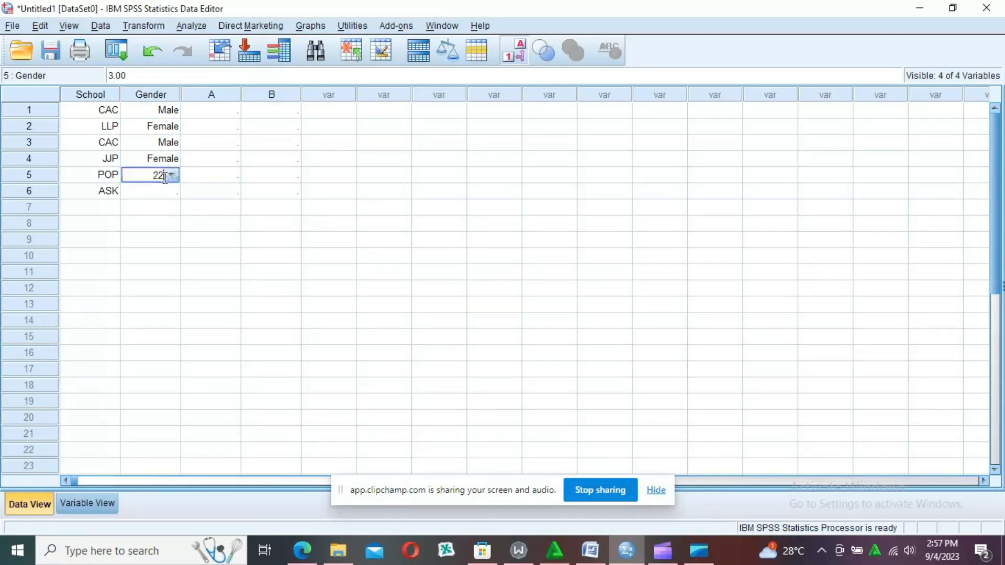
{"action": "key", "text": "Return"}
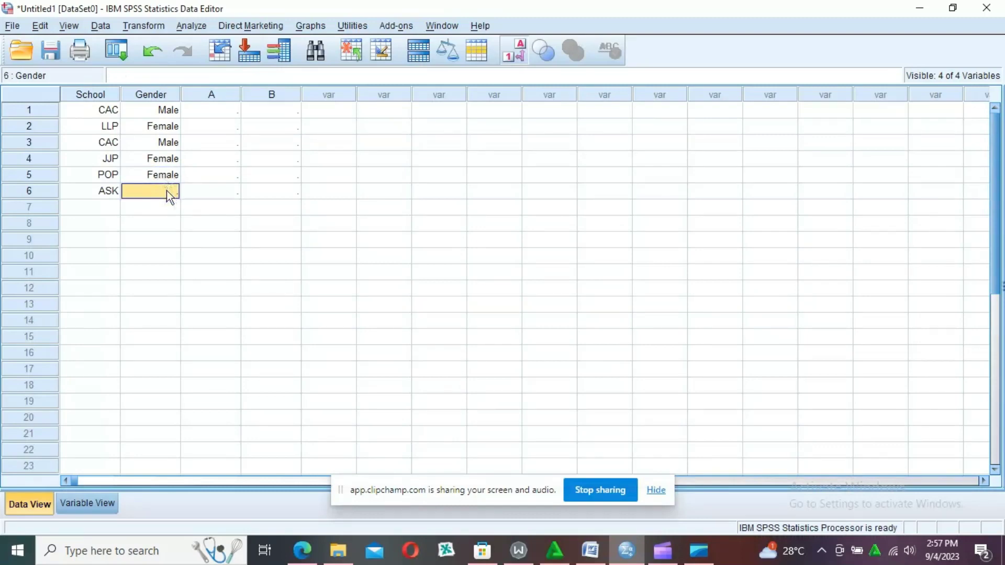
{"action": "type", "text": "1"}
- Enter the codes 4, 3, 1, 2 and 3 for variable A in cases 1 to 5
{"action": "left_click", "coordinate": [215, 117]}
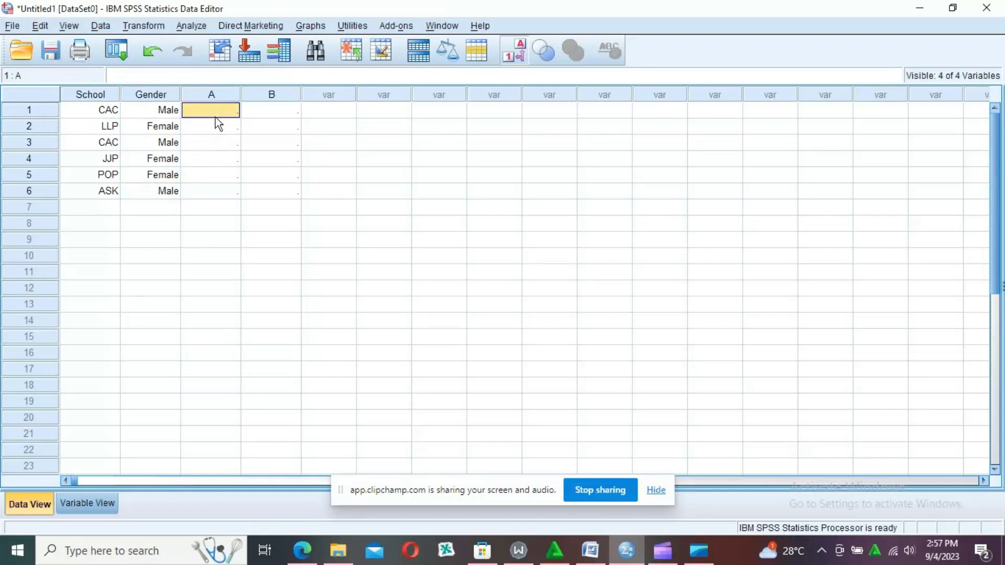
{"action": "type", "text": "4"}
{"action": "key", "text": "Return"}
{"action": "type", "text": "1"}
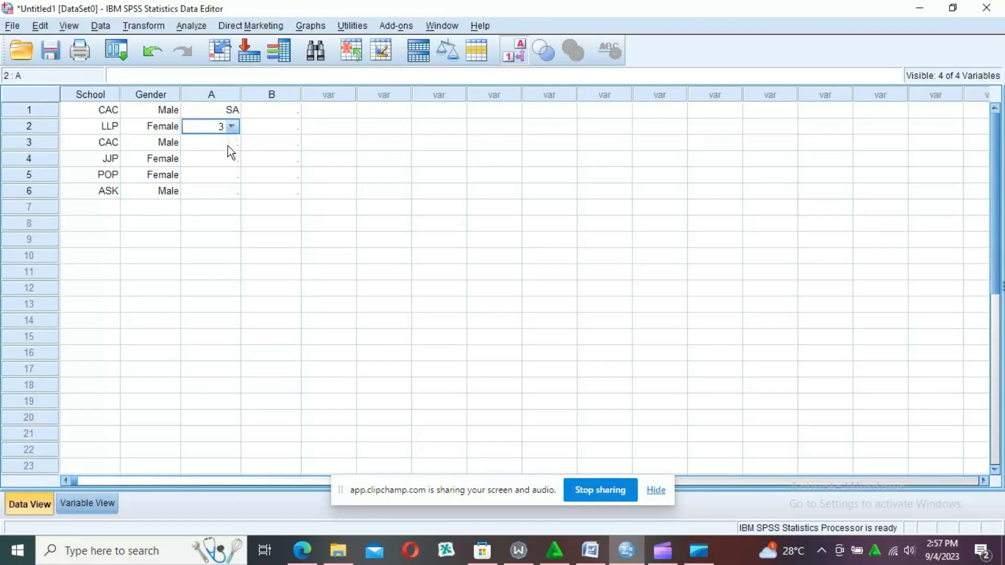
{"action": "left_click", "coordinate": [231, 158]}
{"action": "type", "text": "2"}
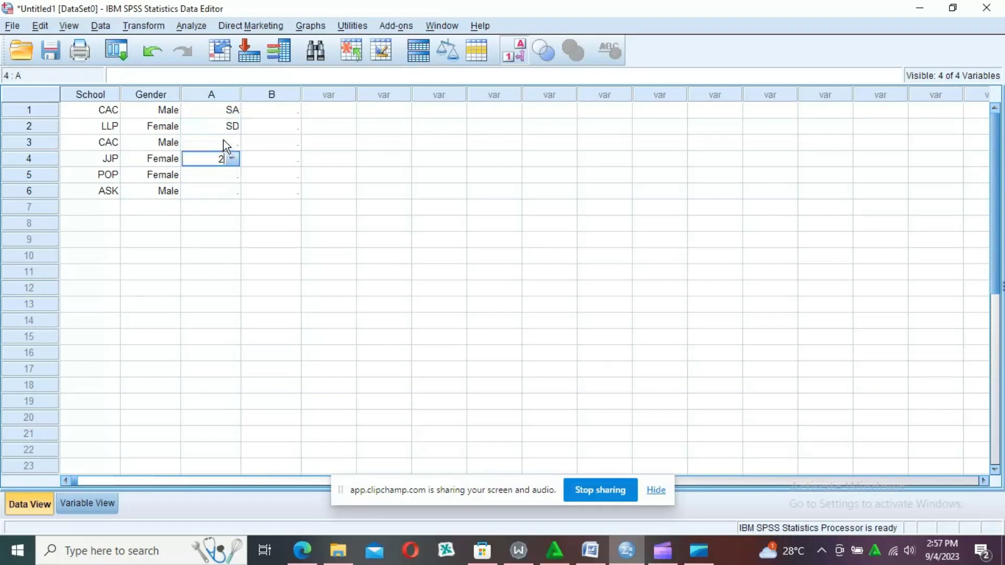
{"action": "left_click", "coordinate": [224, 142]}
{"action": "type", "text": "1"}
{"action": "left_click", "coordinate": [222, 178]}
{"action": "type", "text": "3"}
{"action": "left_click", "coordinate": [212, 194]}
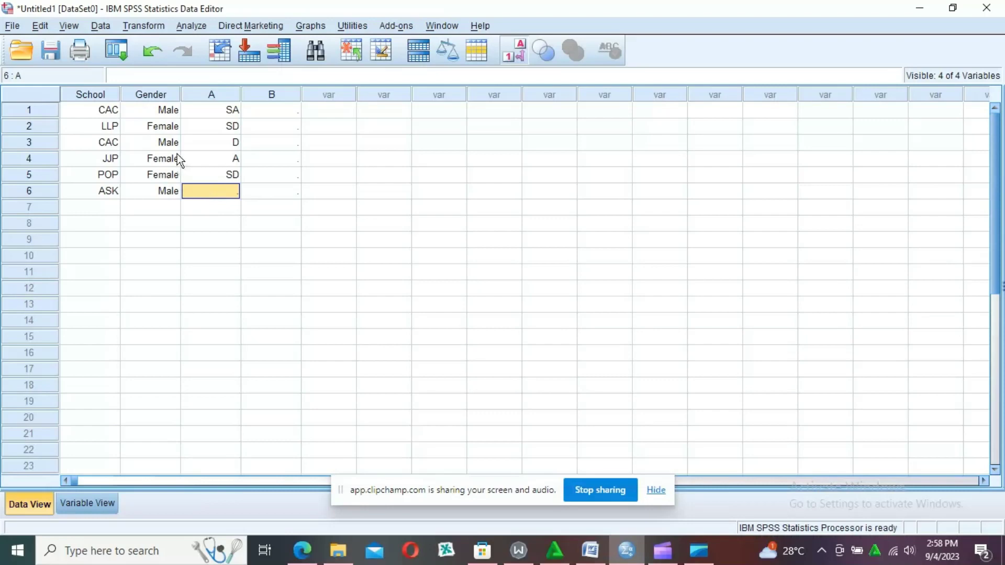
- Open the recently used data file CHI.sav and bring its data grid to the front
{"action": "left_click", "coordinate": [13, 27]}
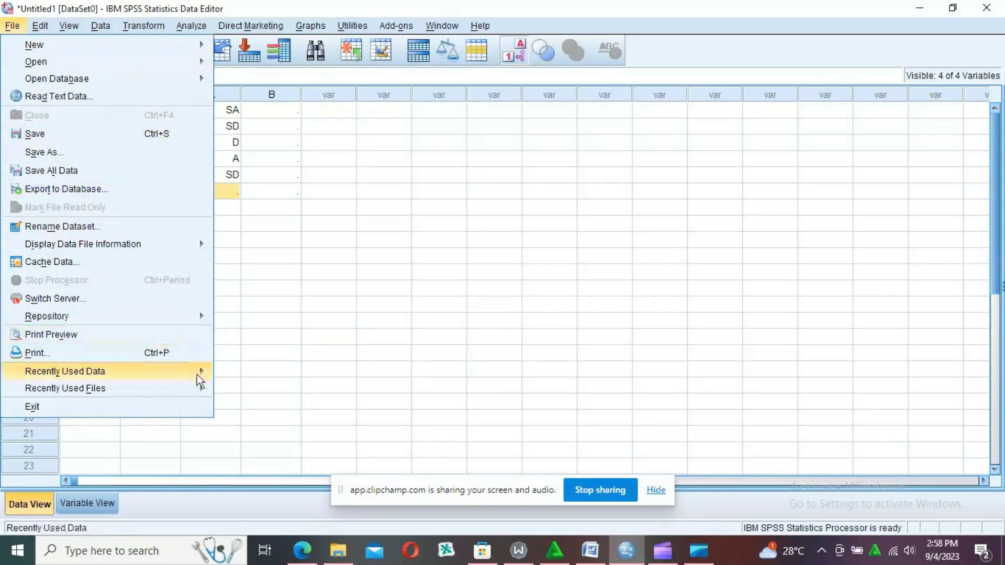
{"action": "mouse_move", "coordinate": [200, 381]}
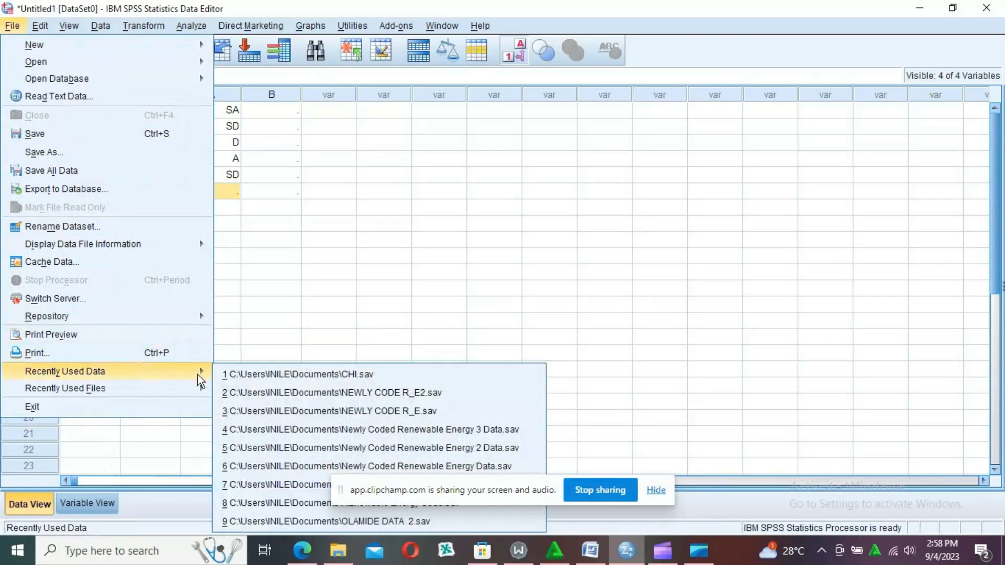
{"action": "left_click", "coordinate": [307, 375]}
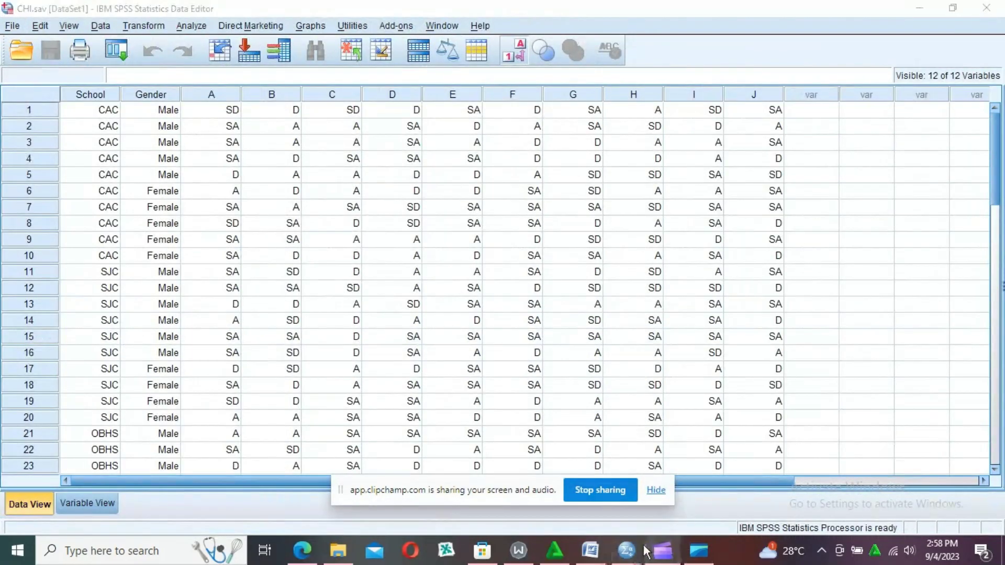
{"action": "left_click", "coordinate": [630, 550]}
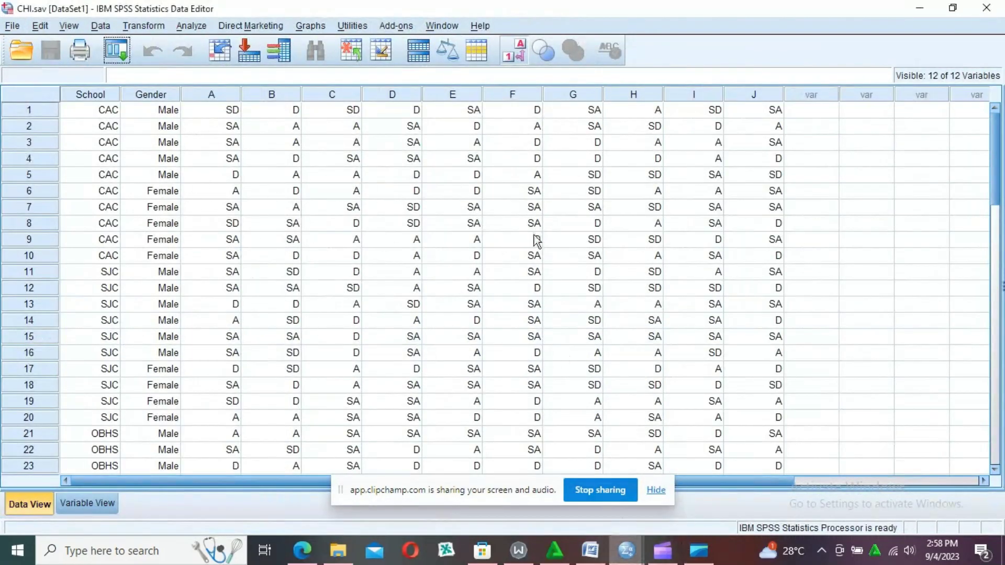
- Show the variable definitions of CHI.sav and view the Role options available for School
{"action": "left_click", "coordinate": [85, 505]}
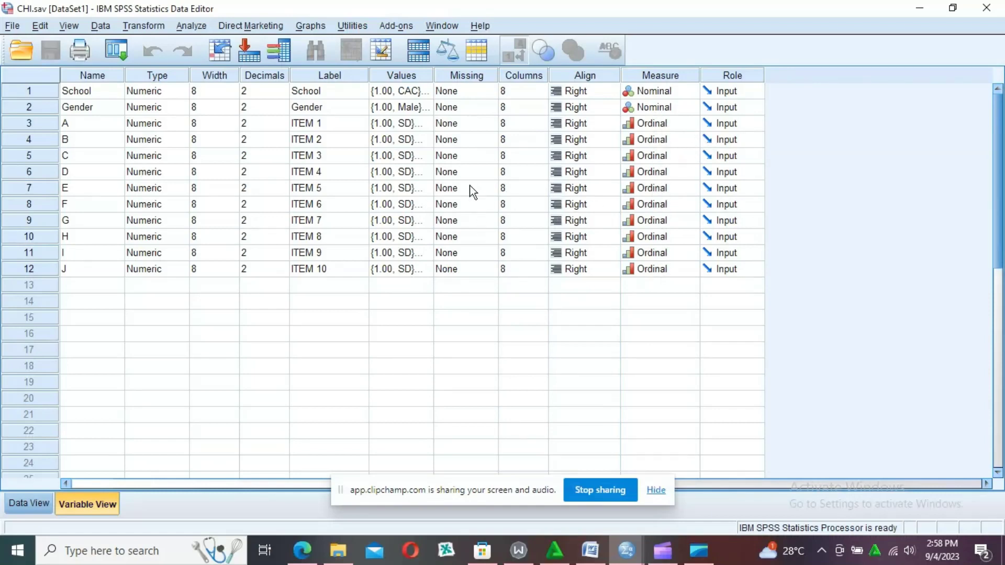
{"action": "left_click", "coordinate": [741, 95]}
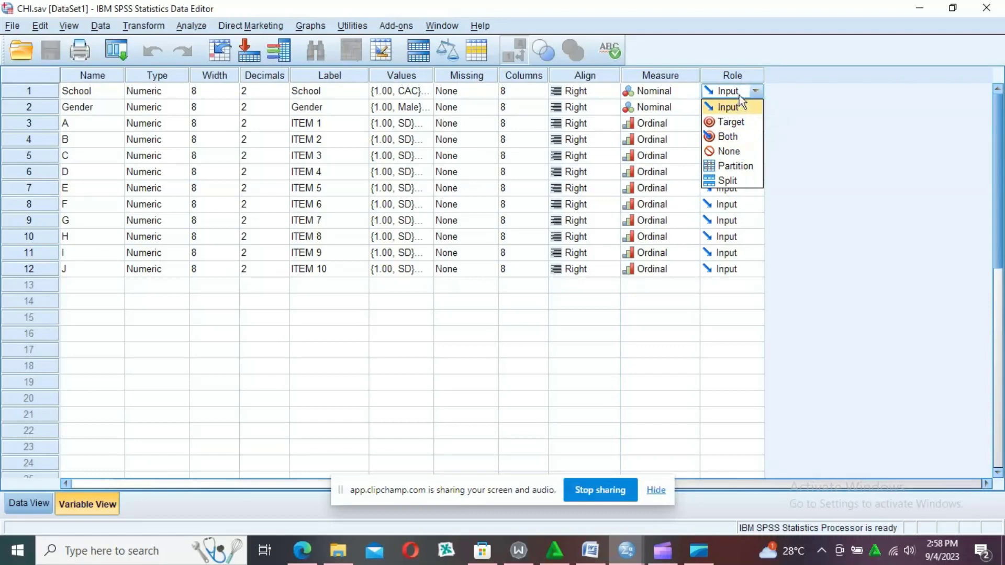
{"action": "left_click", "coordinate": [755, 92]}
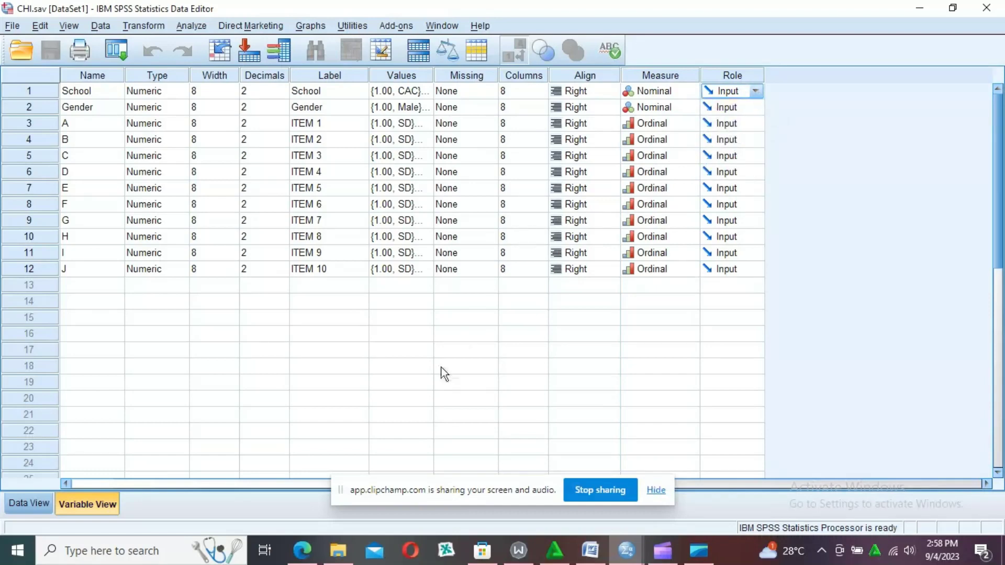
- Return to the CHI.sav data grid and look through the coded cases down to the last respondent and back
{"action": "left_click", "coordinate": [36, 502]}
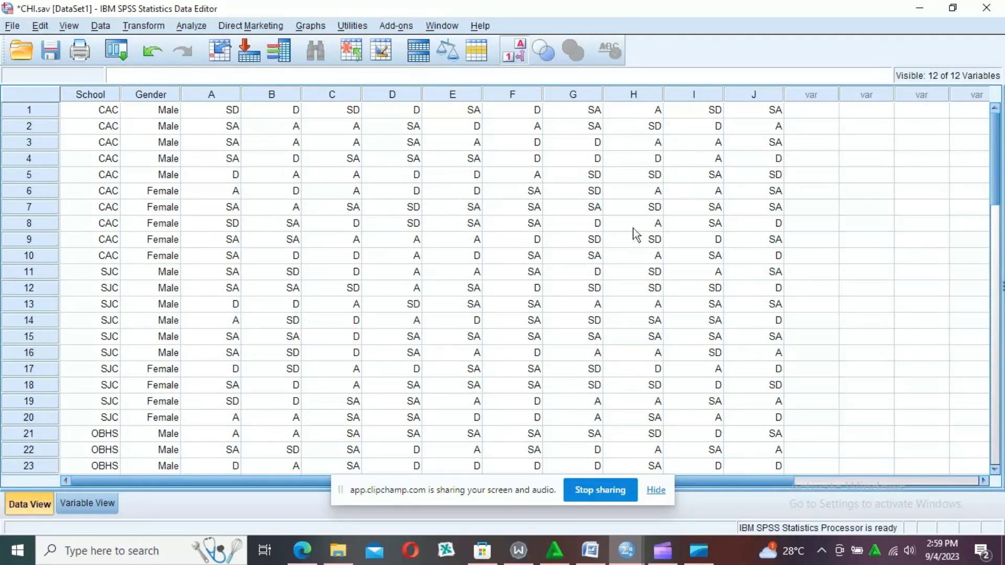
{"action": "left_click_drag", "start_coordinate": [995, 172], "coordinate": [996, 295]}
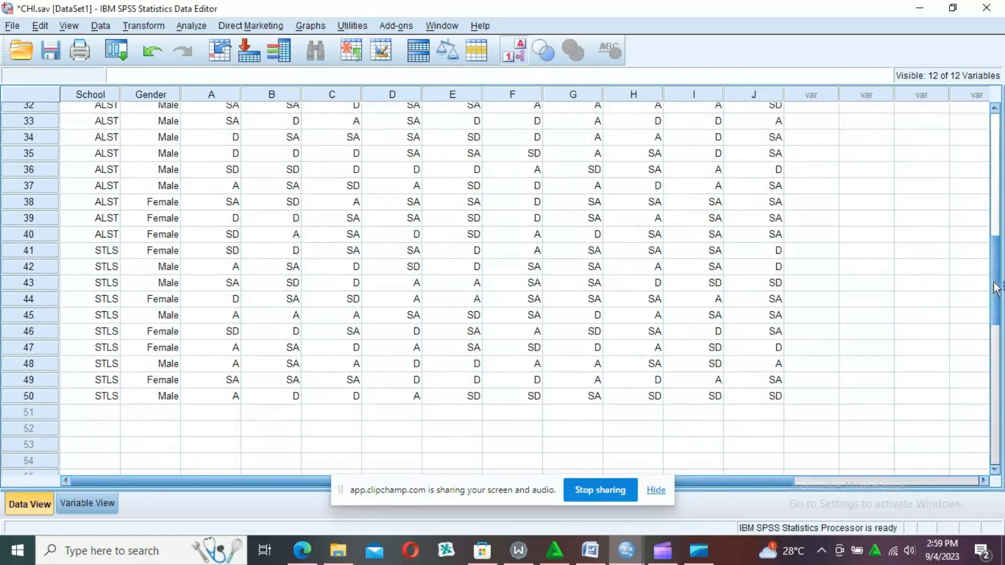
{"action": "left_click_drag", "start_coordinate": [996, 288], "coordinate": [971, 158]}
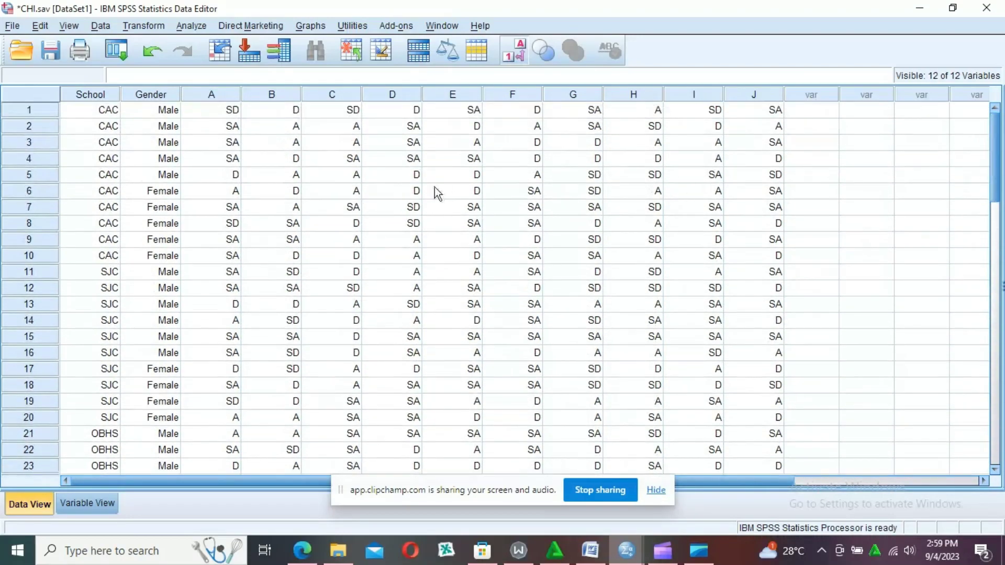
- Run a Frequencies analysis with frequency tables on all variables: School, Gender and ITEM 1 to ITEM 10
{"action": "left_click", "coordinate": [200, 29]}
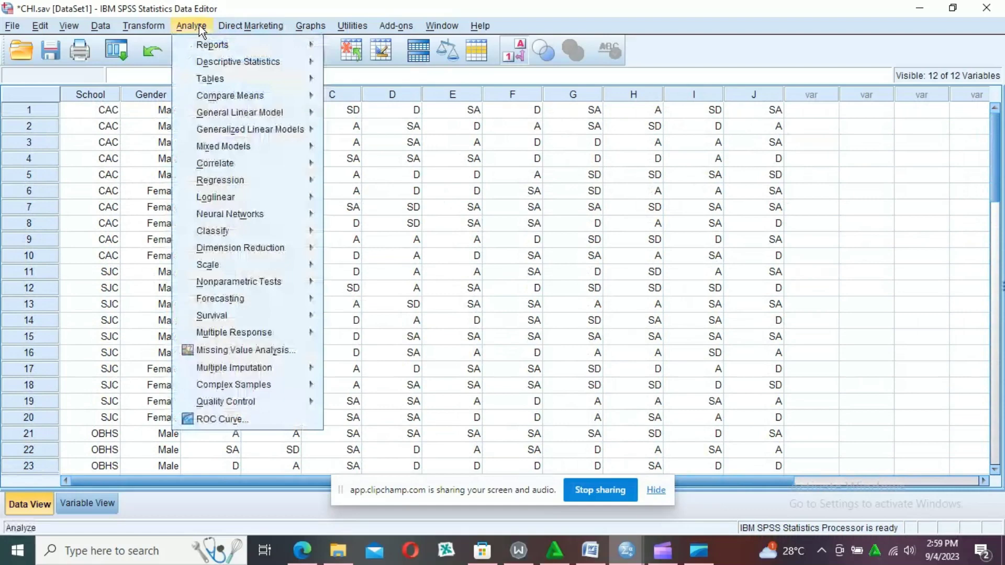
{"action": "mouse_move", "coordinate": [205, 64]}
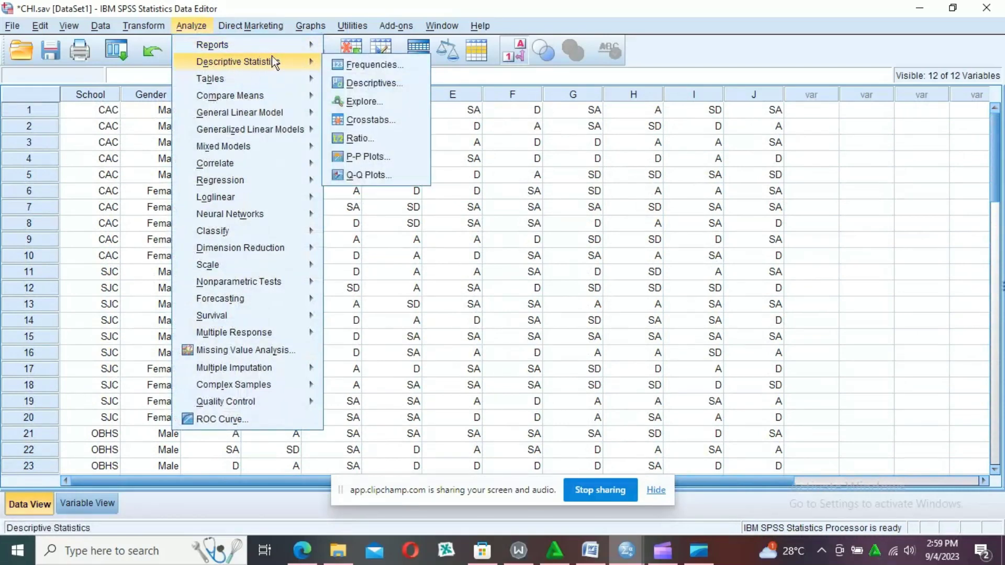
{"action": "left_click", "coordinate": [356, 65]}
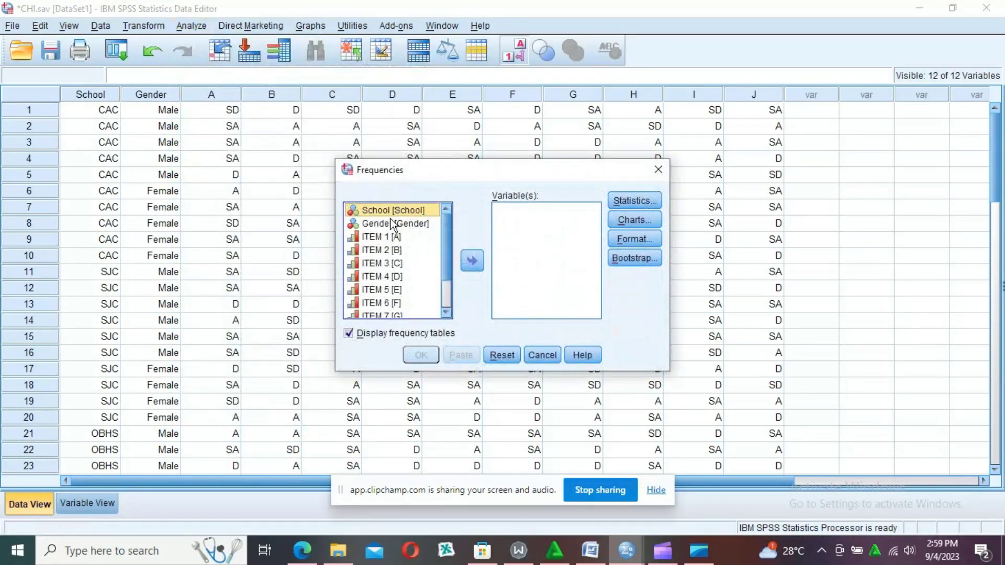
{"action": "left_click", "coordinate": [392, 224]}
{"action": "key", "text": "ctrl+a"}
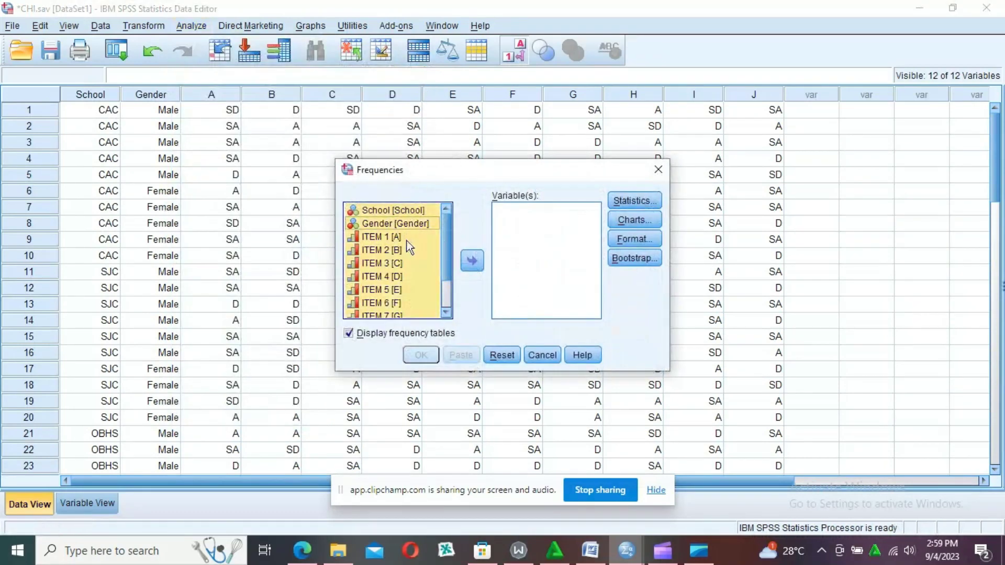
{"action": "left_click", "coordinate": [471, 260]}
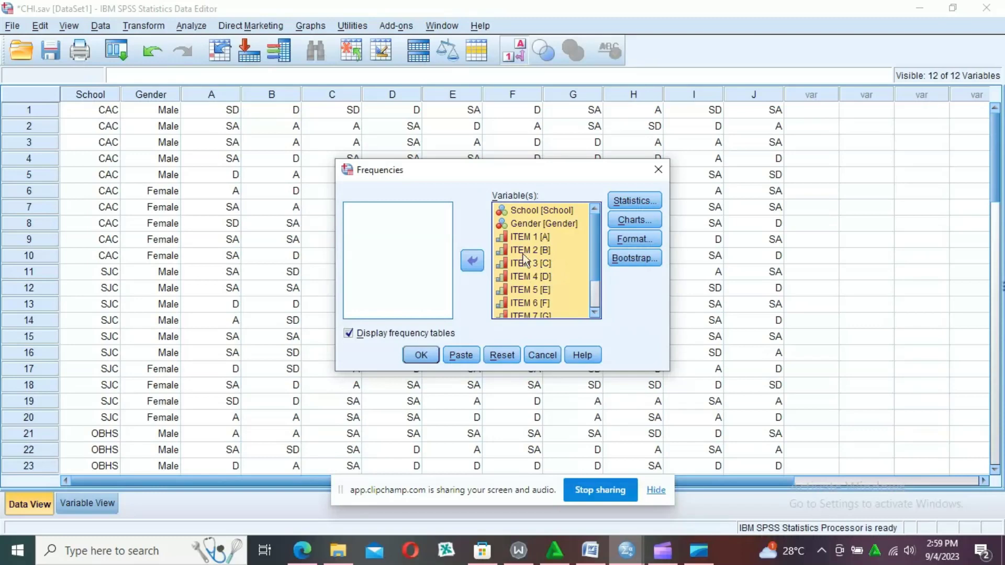
{"action": "left_click", "coordinate": [421, 355]}
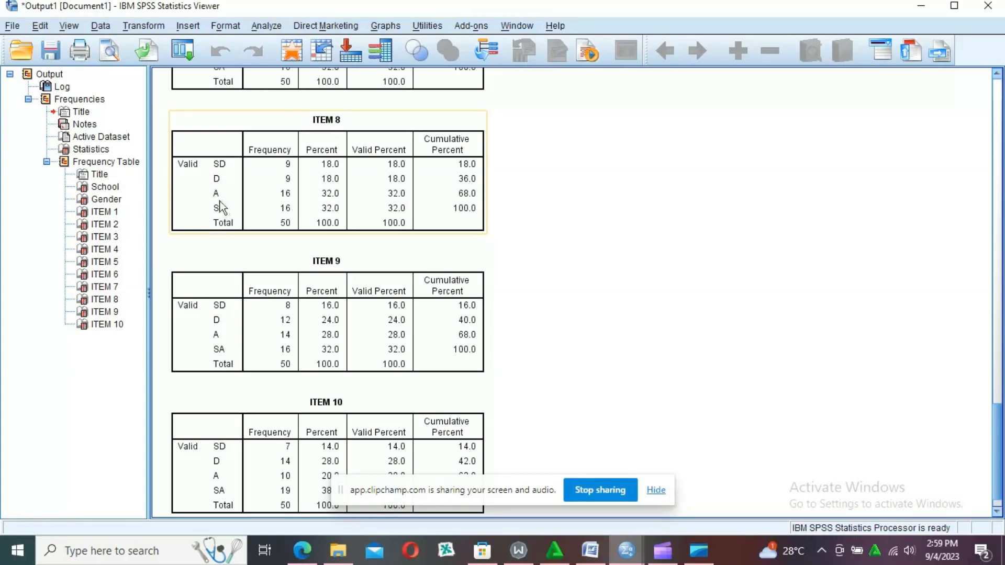
- Review the Statistics table's valid and missing counts at the start of the frequency output, and switch back to the CHI.sav data
{"action": "scroll", "coordinate": [451, 245], "scroll_direction": "up", "scroll_amount": 20}
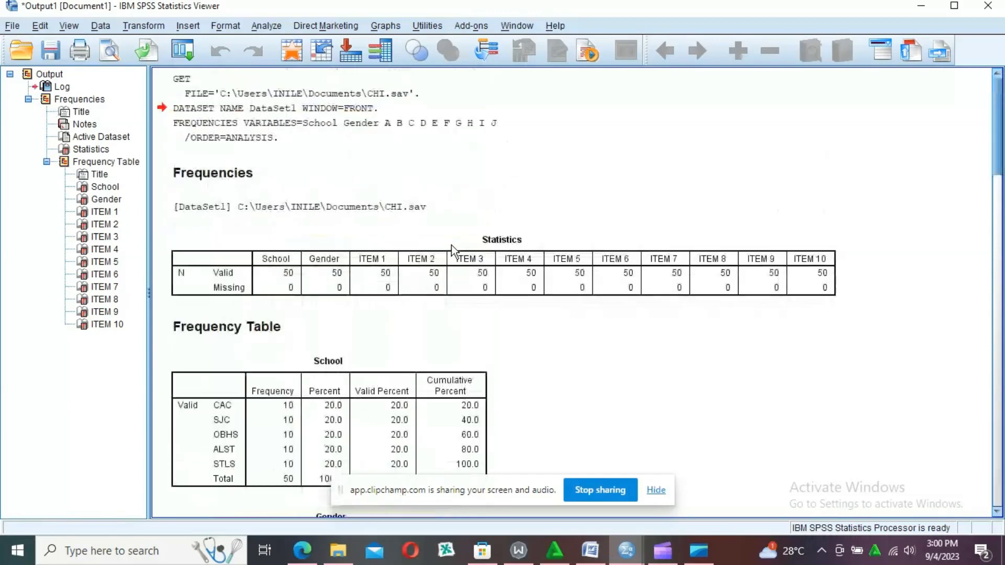
{"action": "left_click", "coordinate": [311, 248]}
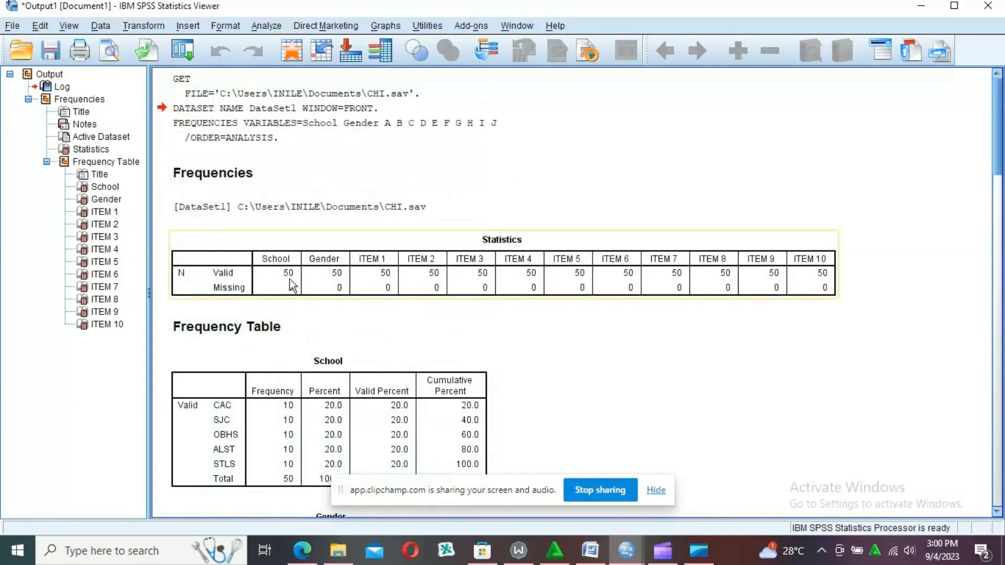
{"action": "left_click", "coordinate": [420, 339]}
{"action": "left_click", "coordinate": [298, 290]}
{"action": "left_click", "coordinate": [577, 539]}
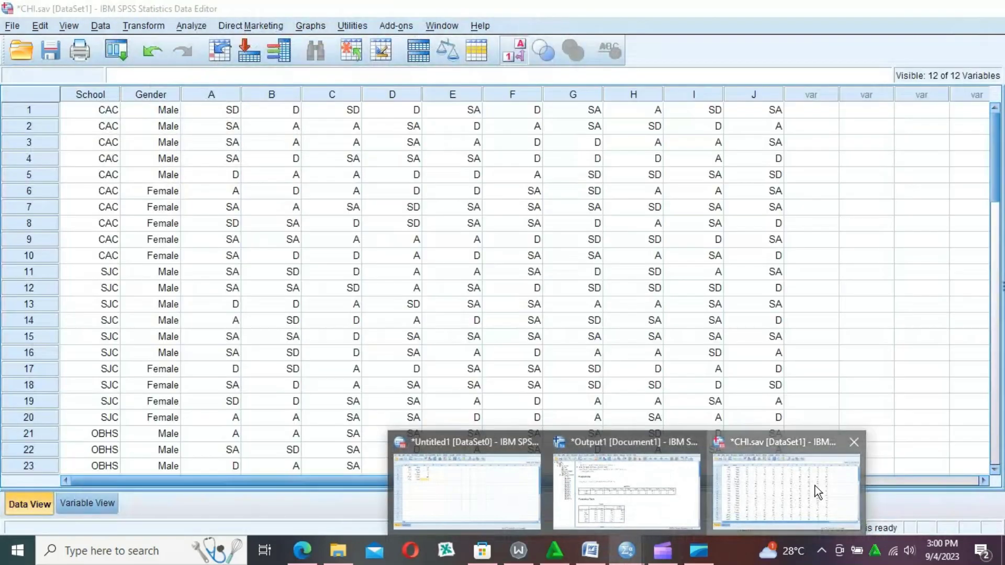
{"action": "left_click", "coordinate": [814, 485]}
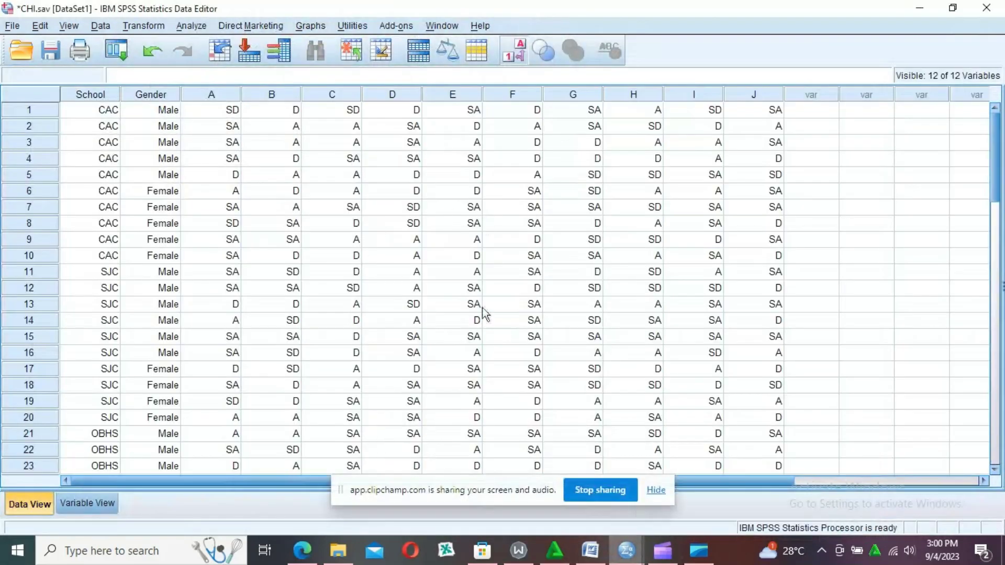
- Open the F response of case 5 for editing and leave the cell
{"action": "left_click", "coordinate": [528, 184]}
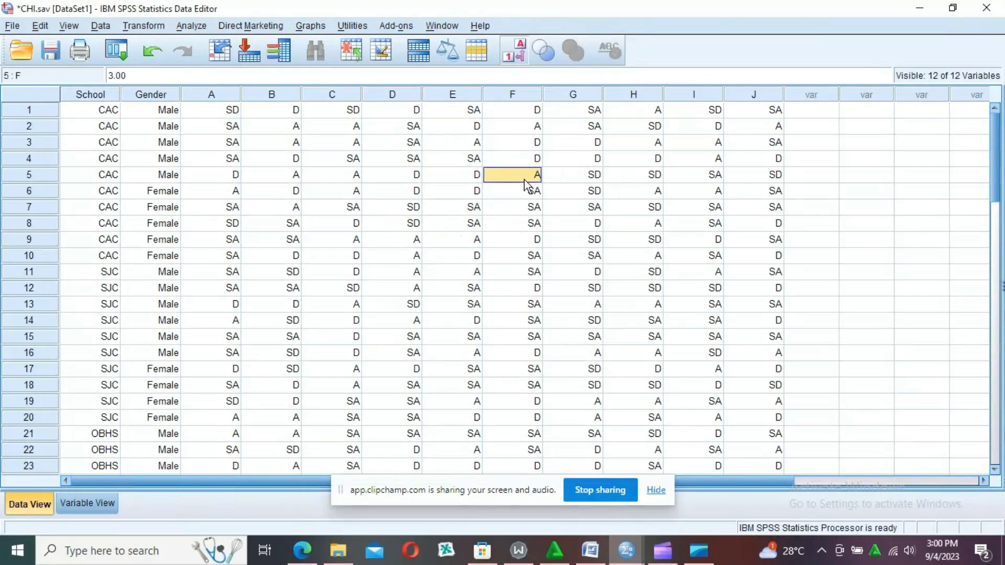
{"action": "double_click", "coordinate": [525, 178]}
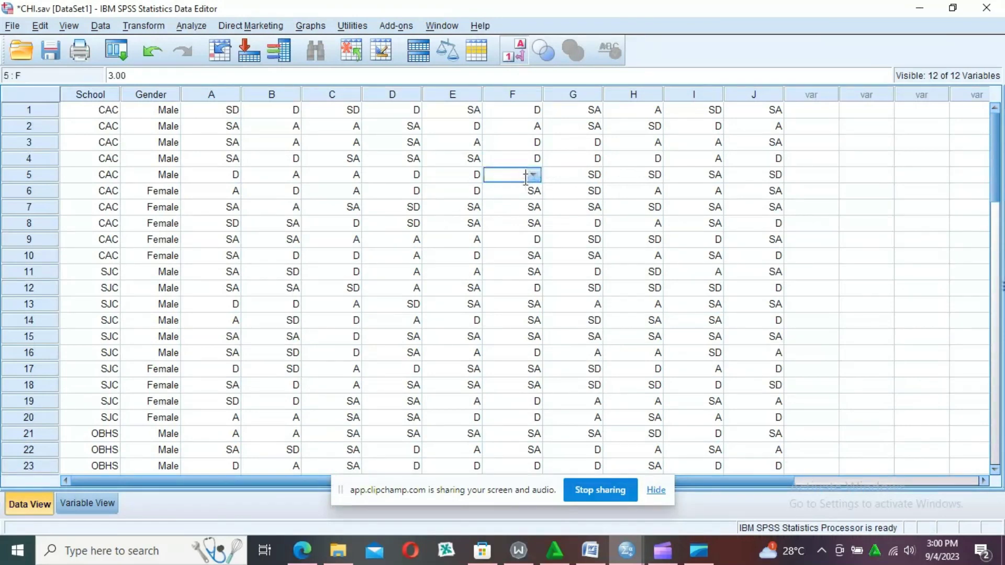
{"action": "key", "text": "Return"}
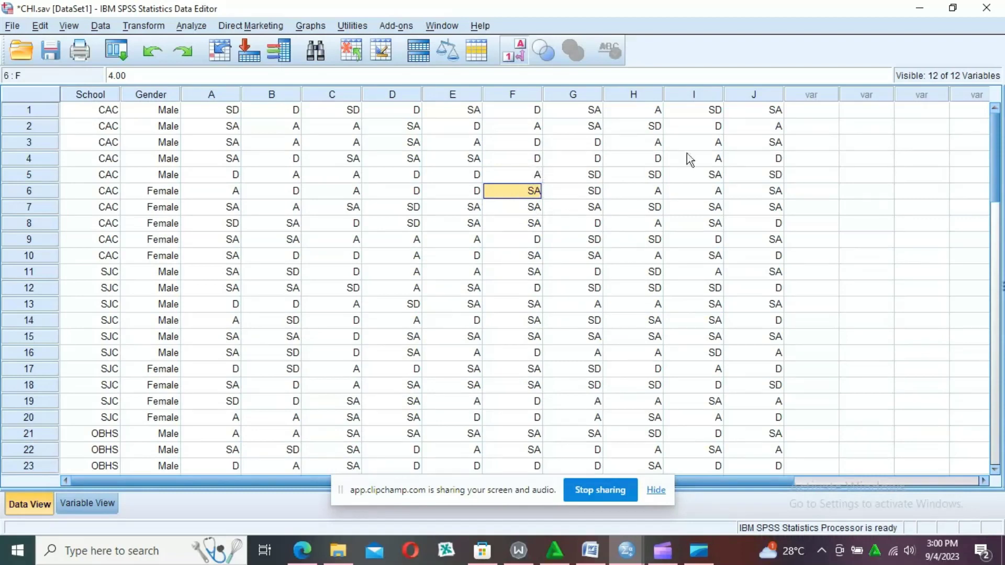
{"action": "left_click", "coordinate": [555, 551]}
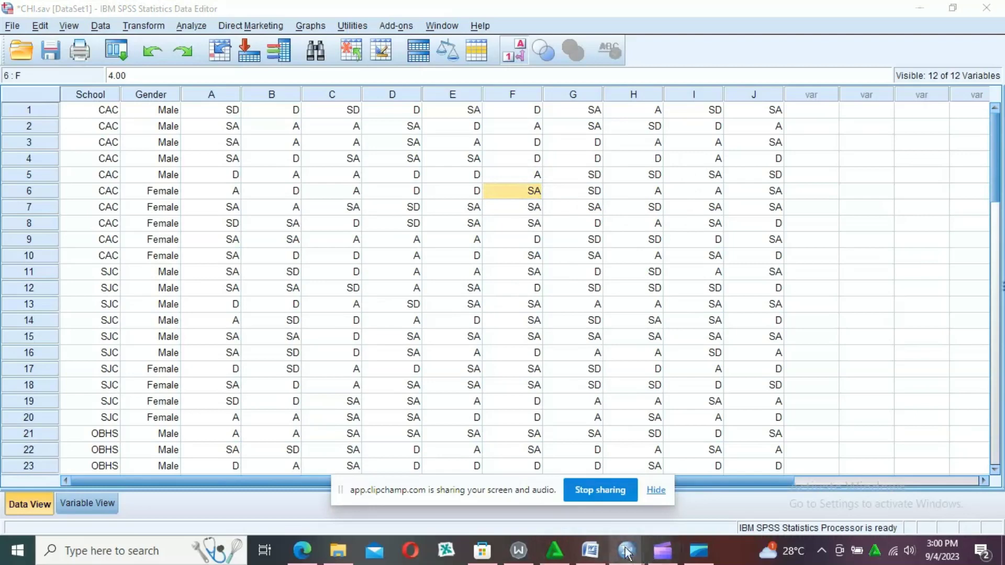
- Switch to the untitled practice dataset and close it without saving its changes
{"action": "mouse_move", "coordinate": [617, 549]}
{"action": "left_click", "coordinate": [516, 491]}
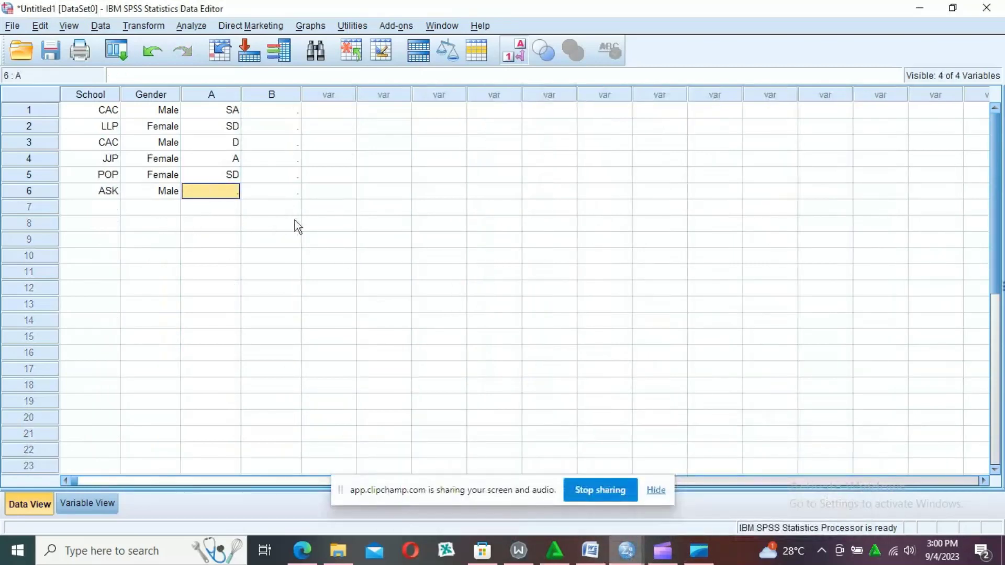
{"action": "left_click", "coordinate": [664, 484]}
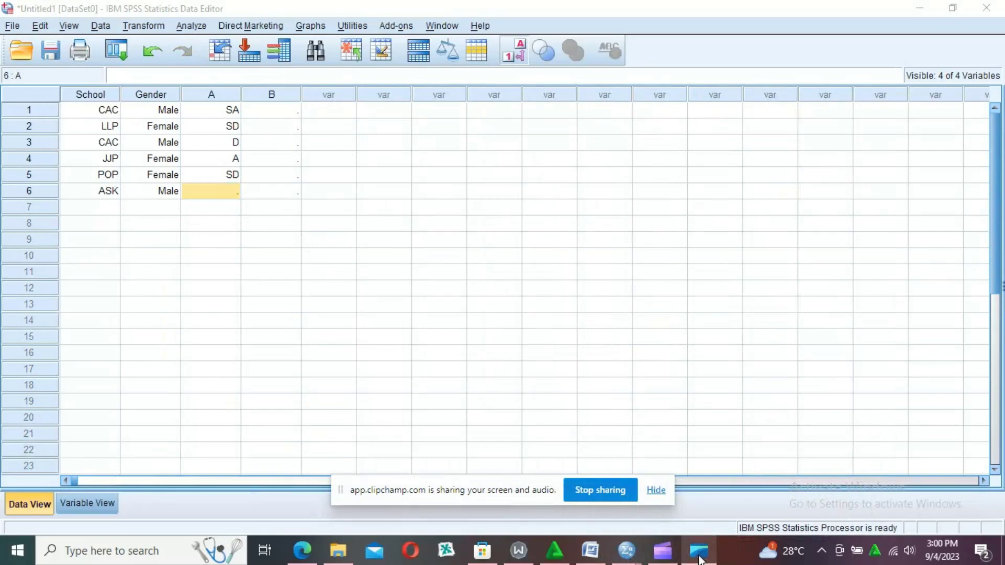
{"action": "left_click", "coordinate": [626, 550]}
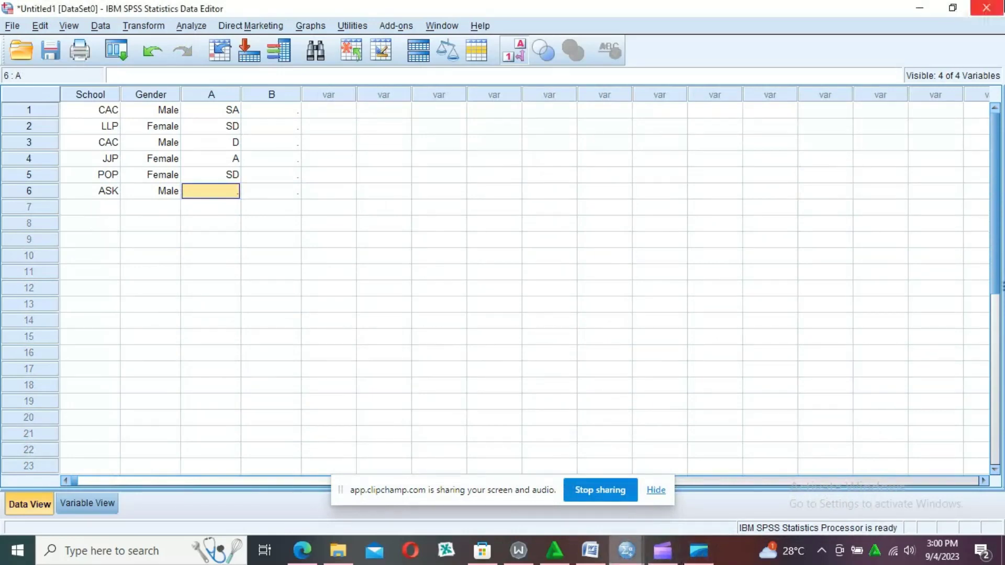
{"action": "left_click", "coordinate": [985, 8]}
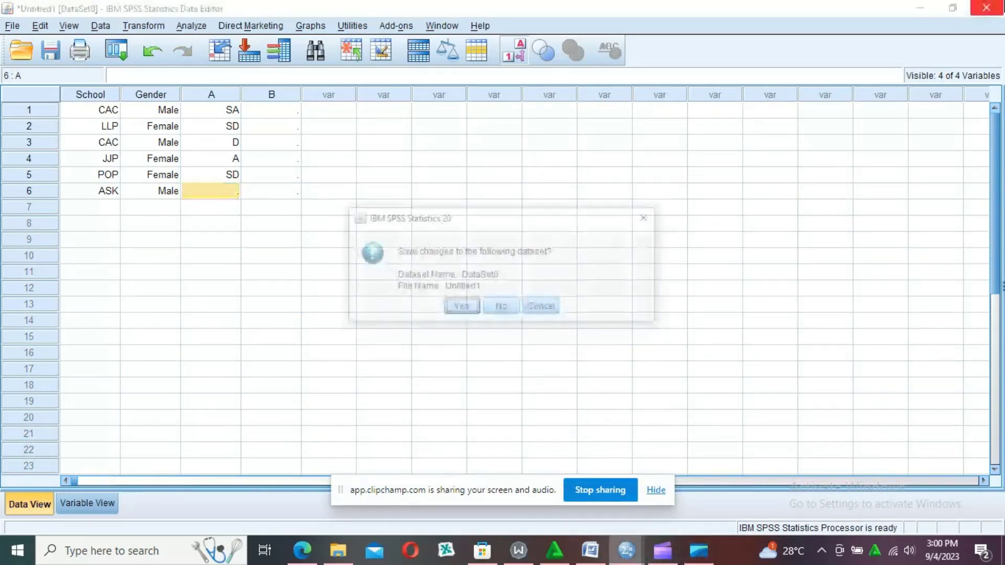
{"action": "left_click", "coordinate": [487, 307]}
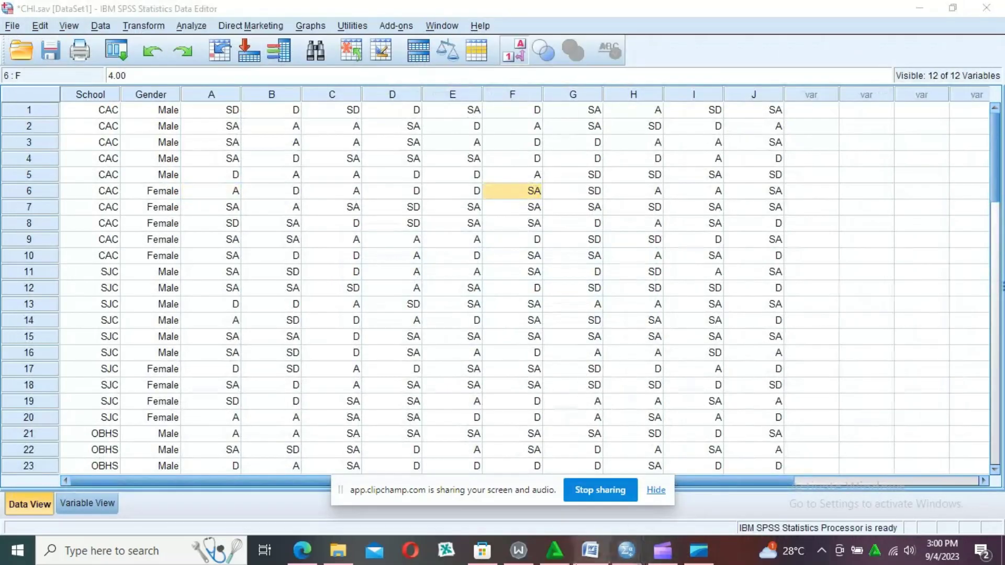
- Switch to the output viewer and review the Statistics table and the School and Gender frequency tables
{"action": "mouse_move", "coordinate": [626, 550]}
{"action": "left_click", "coordinate": [575, 489]}
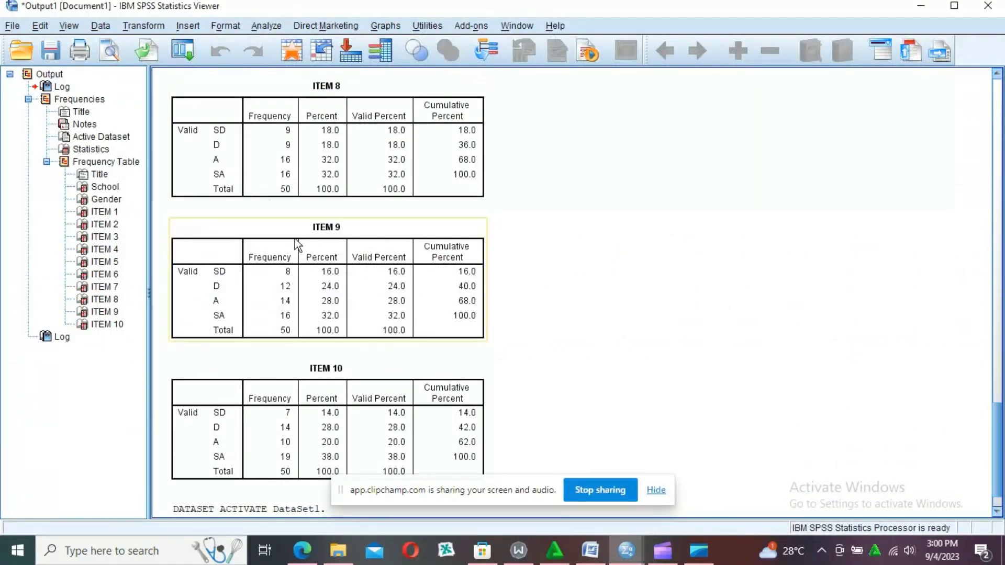
{"action": "scroll", "coordinate": [294, 239], "scroll_direction": "up", "scroll_amount": 20}
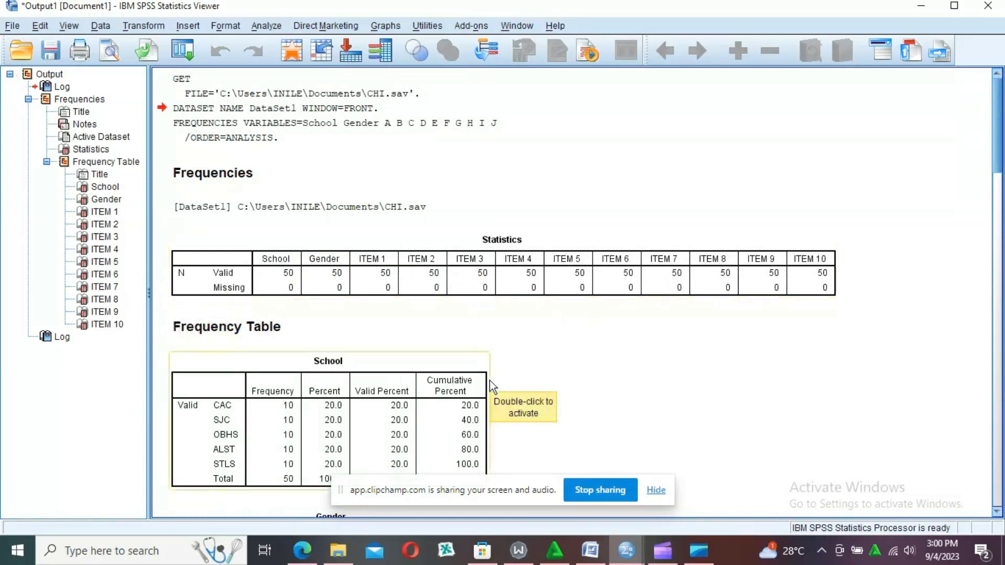
{"action": "scroll", "coordinate": [489, 379], "scroll_direction": "down", "scroll_amount": 3}
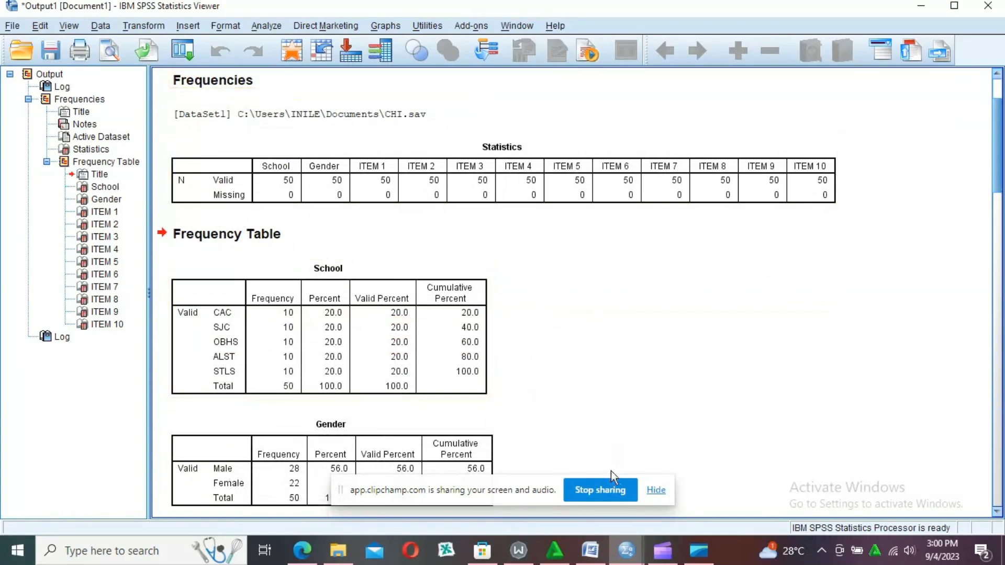
- Return to the CHI.sav data and rerun Frequencies on all variables with mean and standard deviation added to the statistics
{"action": "left_click", "coordinate": [629, 560]}
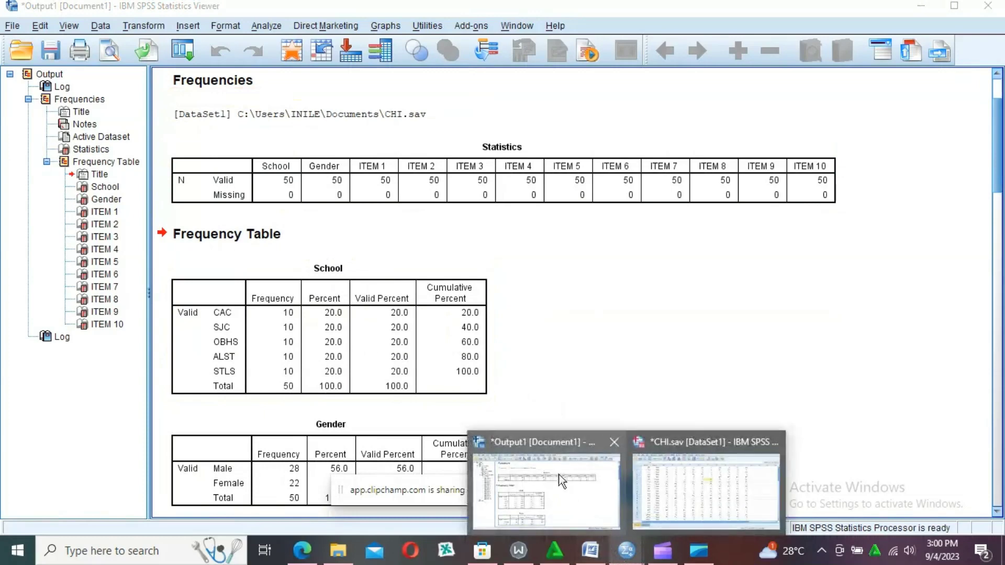
{"action": "mouse_move", "coordinate": [630, 558]}
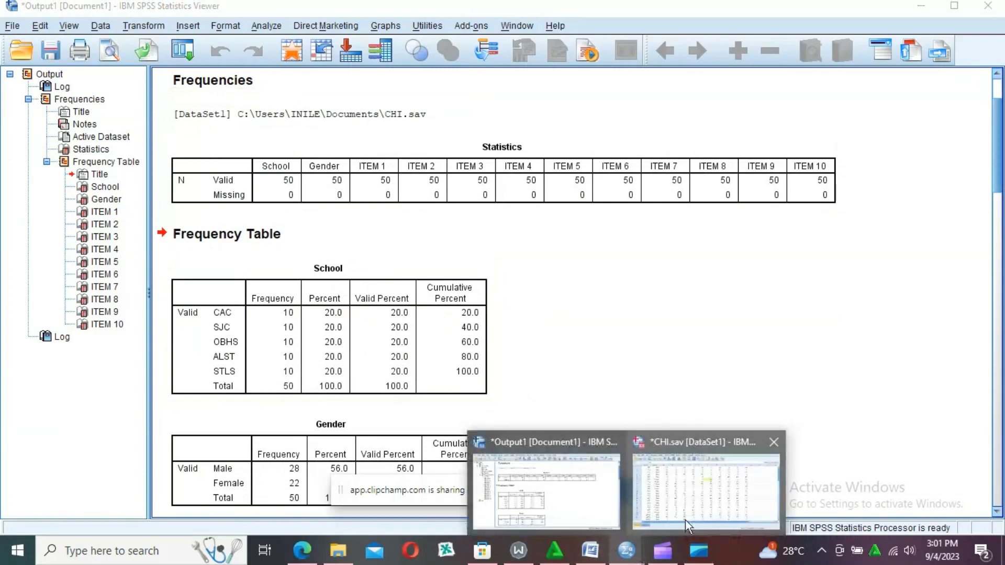
{"action": "left_click", "coordinate": [704, 507]}
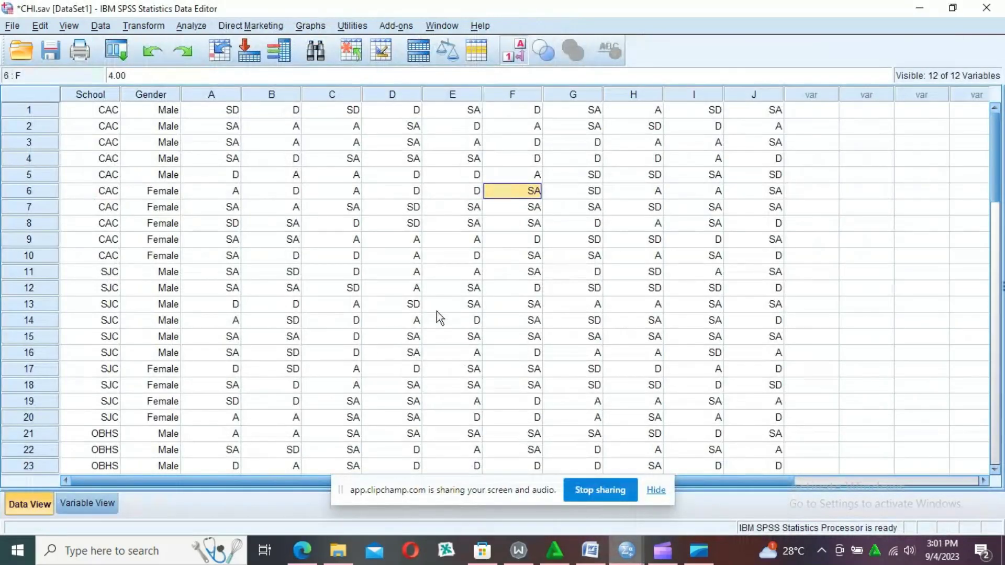
{"action": "left_click", "coordinate": [191, 26]}
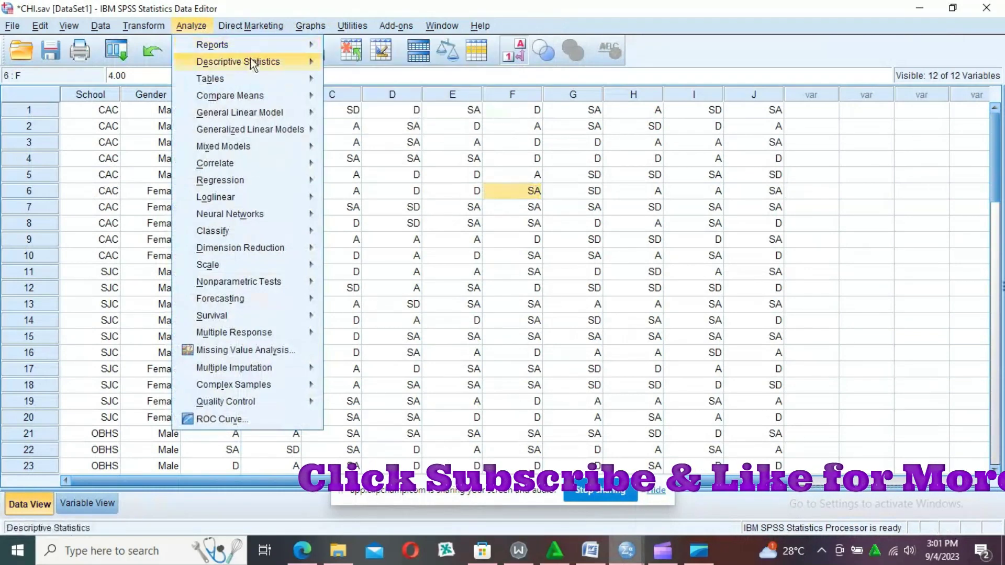
{"action": "mouse_move", "coordinate": [254, 61]}
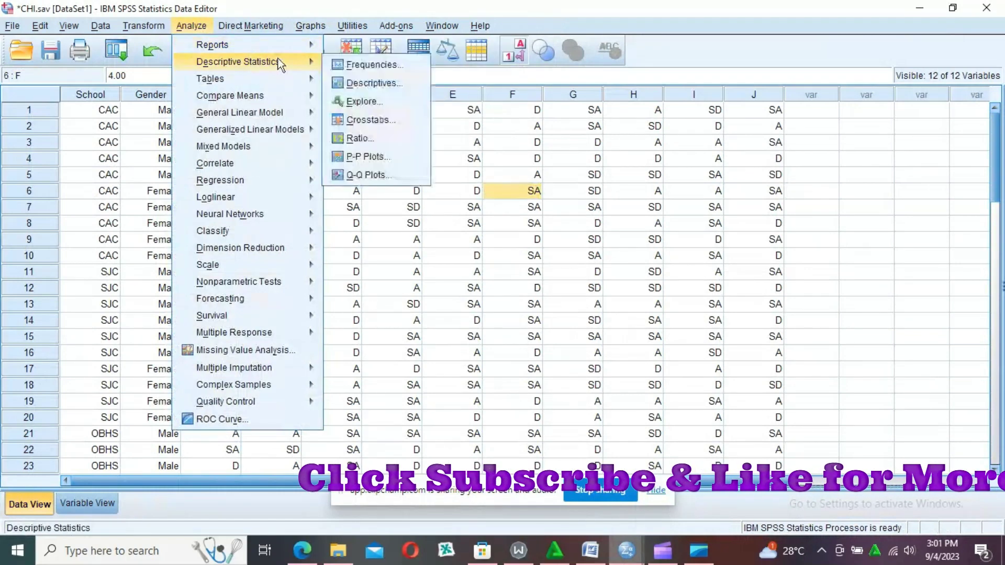
{"action": "left_click", "coordinate": [362, 67]}
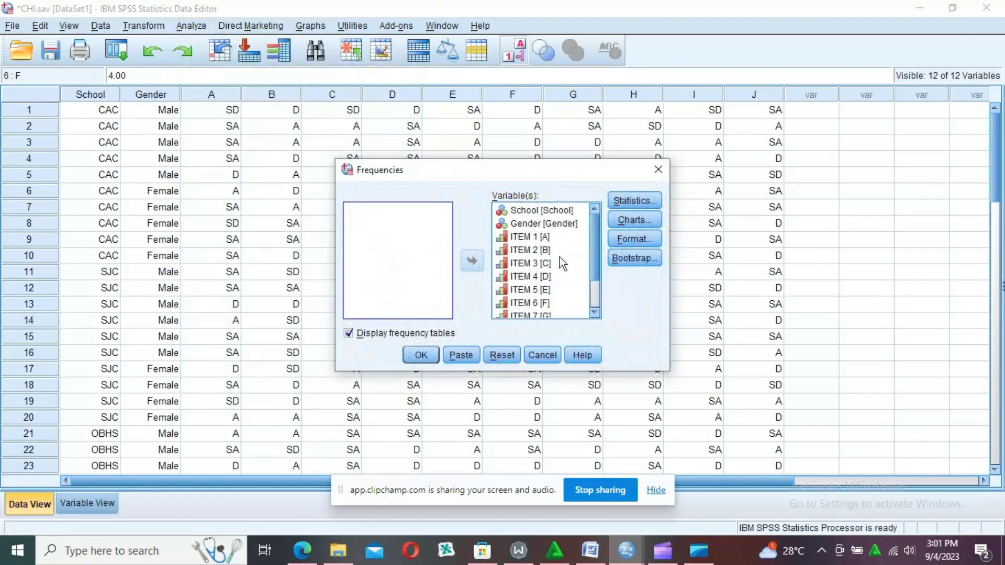
{"action": "left_click", "coordinate": [634, 202]}
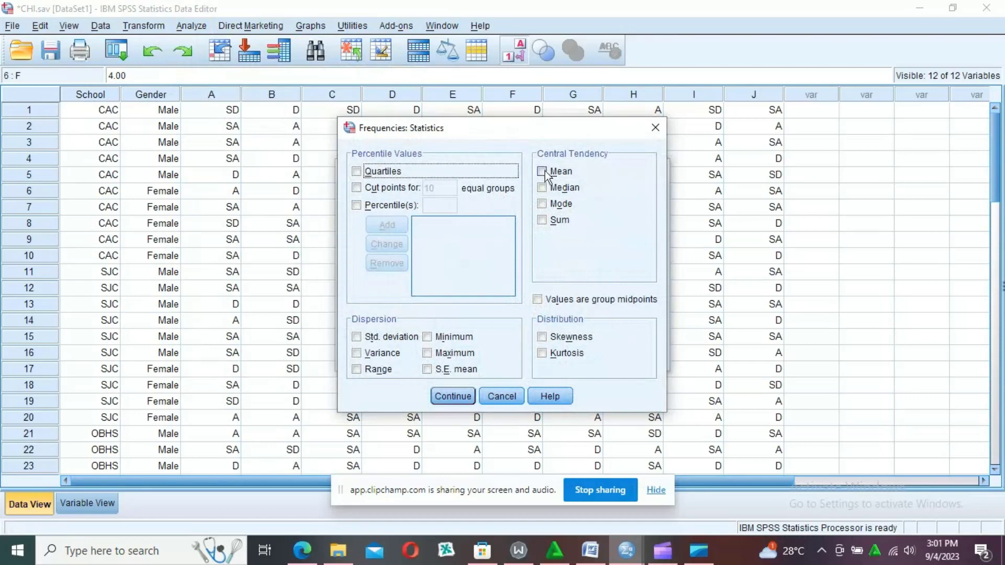
{"action": "left_click", "coordinate": [541, 173]}
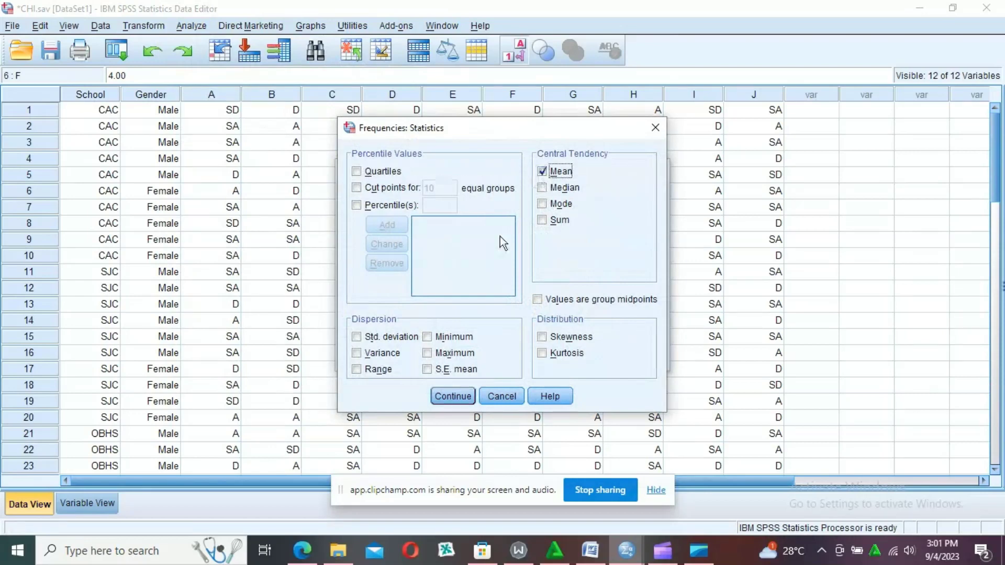
{"action": "left_click", "coordinate": [357, 337]}
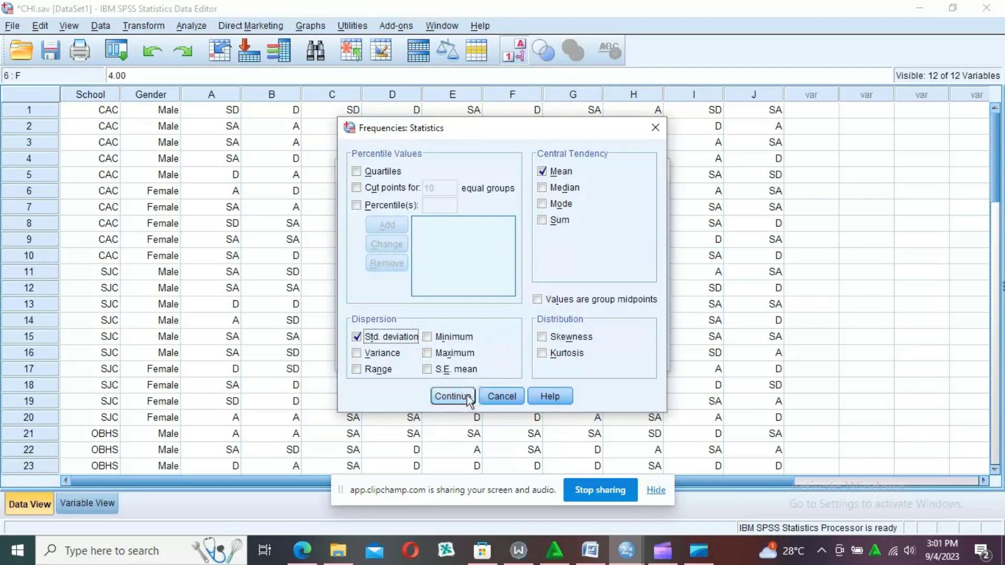
{"action": "left_click", "coordinate": [451, 397]}
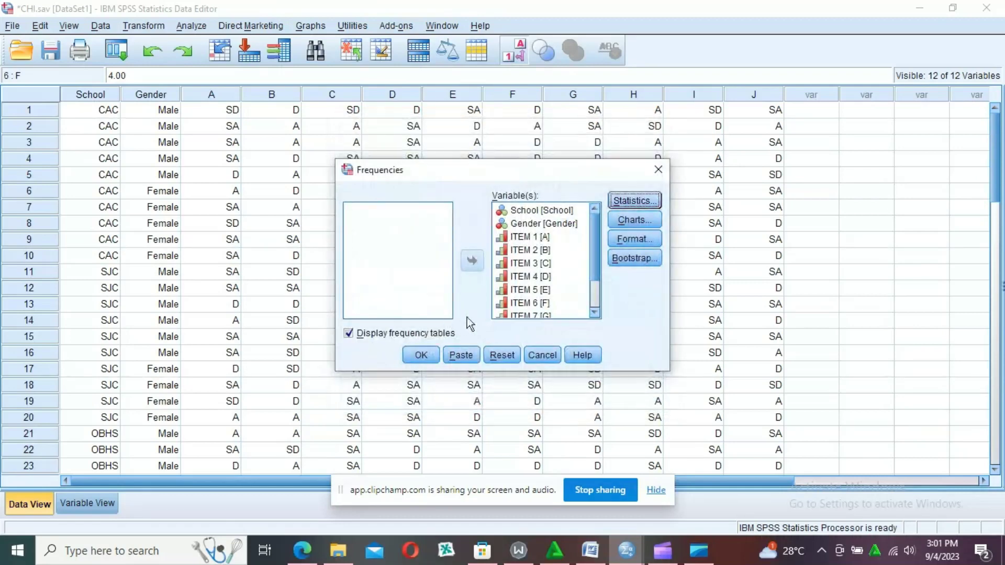
{"action": "left_click", "coordinate": [421, 355]}
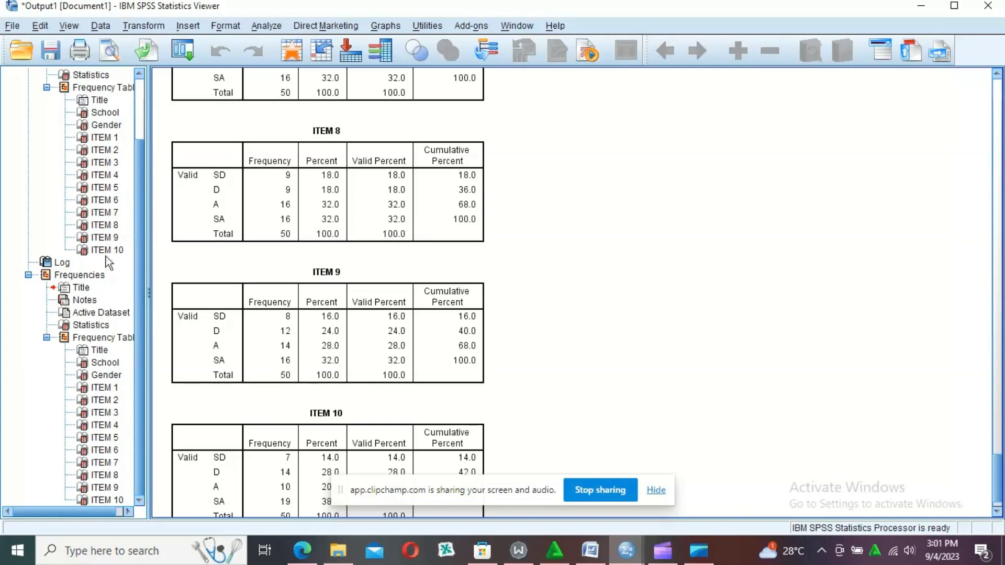
- Examine the means and standard deviations in the newest Frequencies output, followed by the Gender and item frequency tables
{"action": "left_click", "coordinate": [81, 276]}
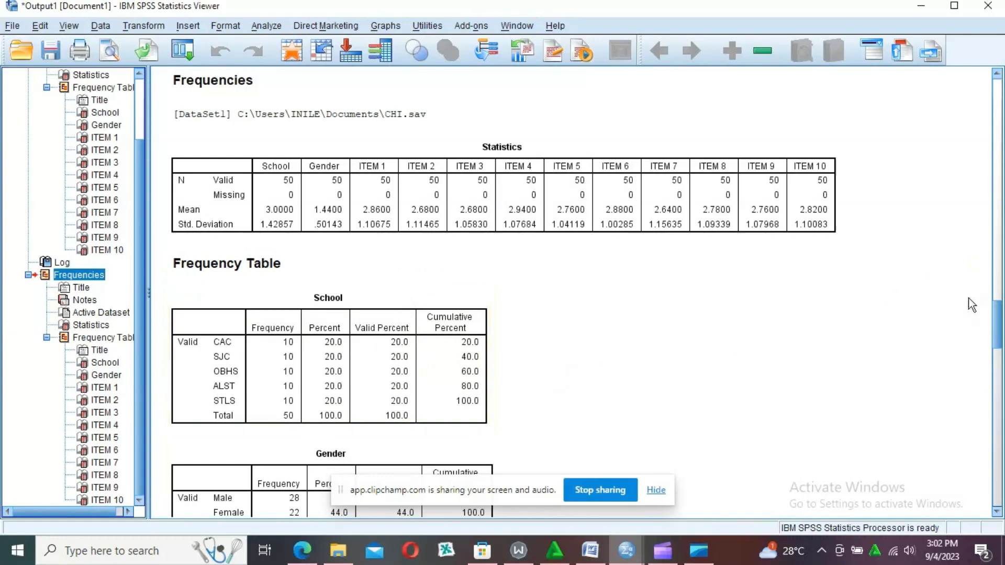
{"action": "left_click_drag", "start_coordinate": [999, 319], "coordinate": [990, 354]}
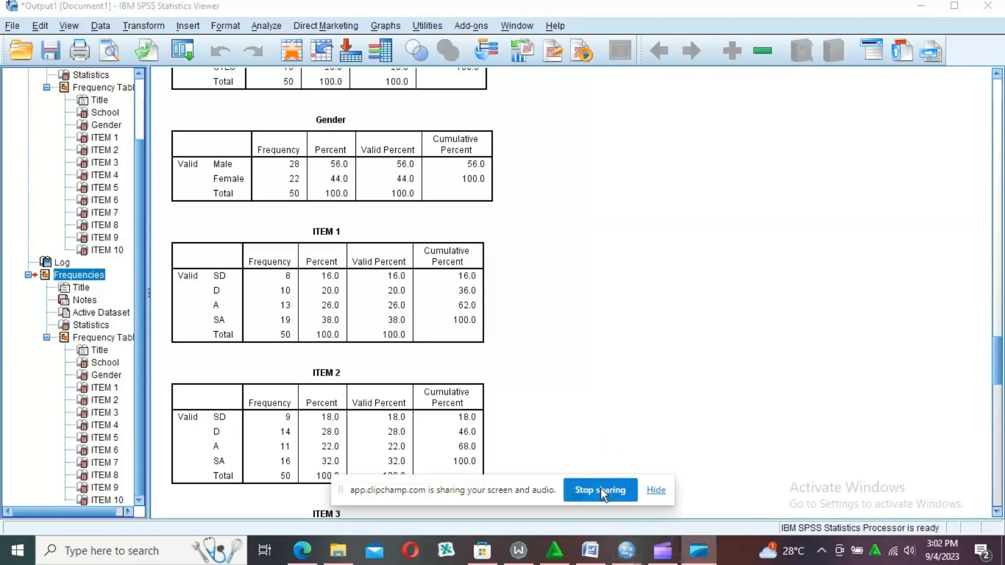
{"action": "left_click", "coordinate": [600, 487]}
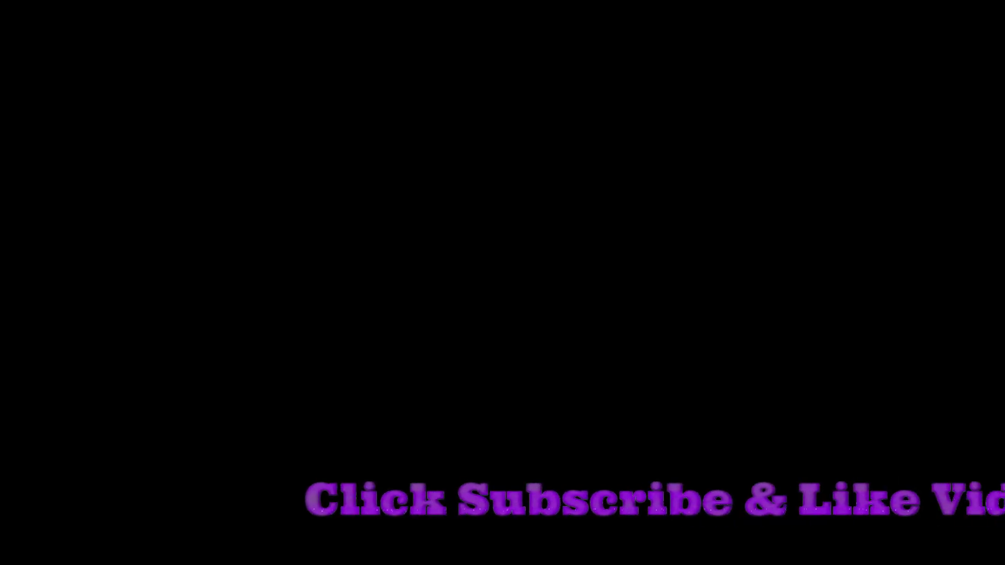